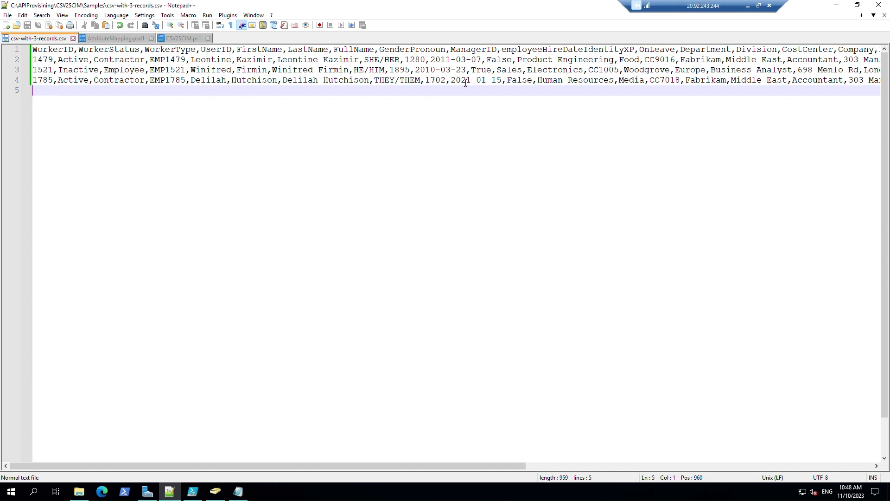
# Check the drivingLicense column at the end of the CSV, switch to PowerShell ISE and run the CSV2SCIM.ps1 line with the service principal and tenant
pyautogui.click(570, 49)
pyautogui.press('End')
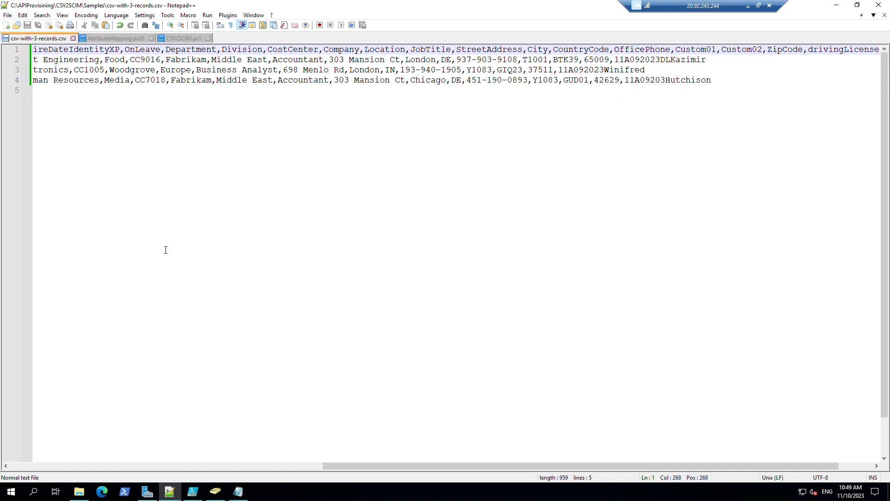
pyautogui.click(193, 492)
pyautogui.click(297, 208)
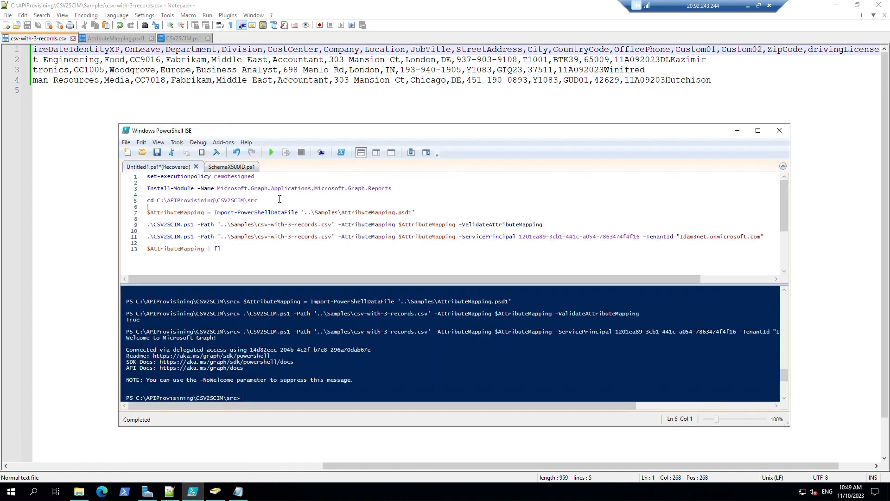
pyautogui.click(275, 237)
pyautogui.click(291, 156)
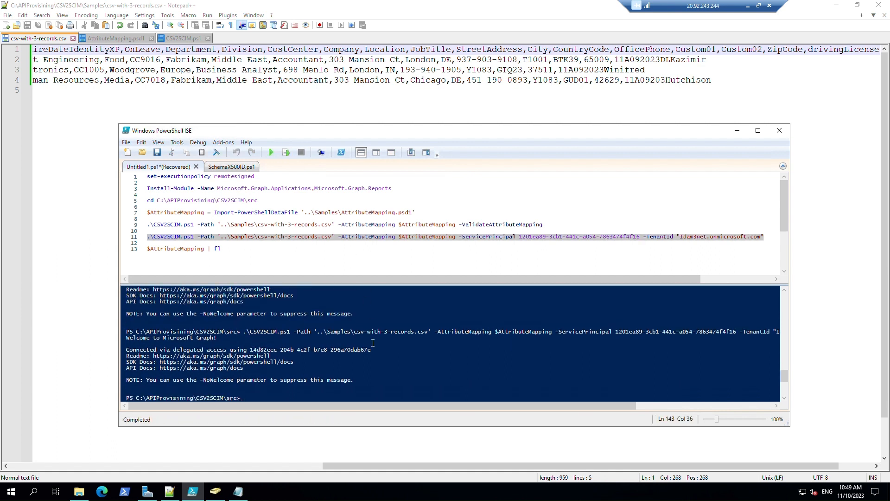
# Switch to Active Directory Users and Computers and open the properties of the first user under ManagedAccount > API Users
pyautogui.click(215, 492)
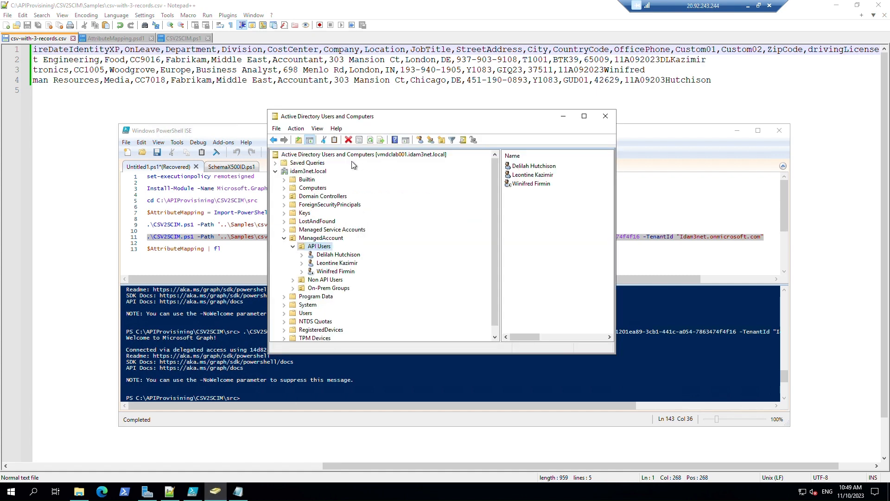
pyautogui.click(322, 238)
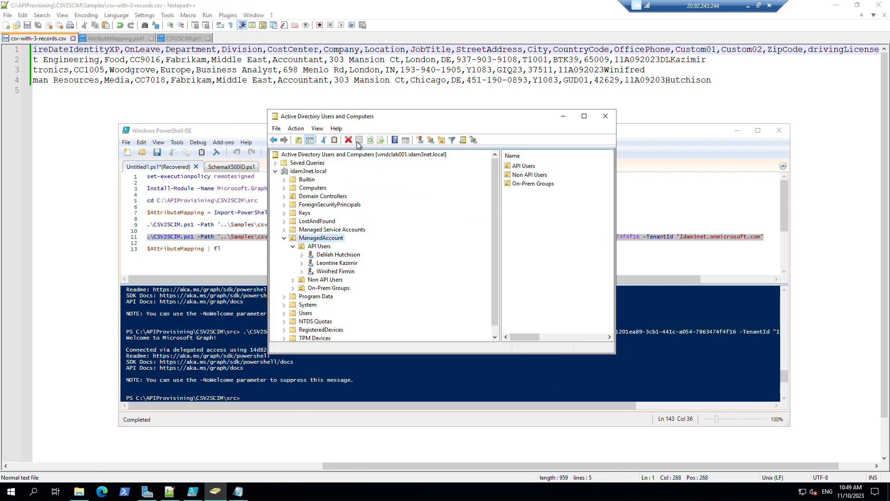
pyautogui.click(325, 247)
pyautogui.click(326, 256)
pyautogui.rightClick(326, 257)
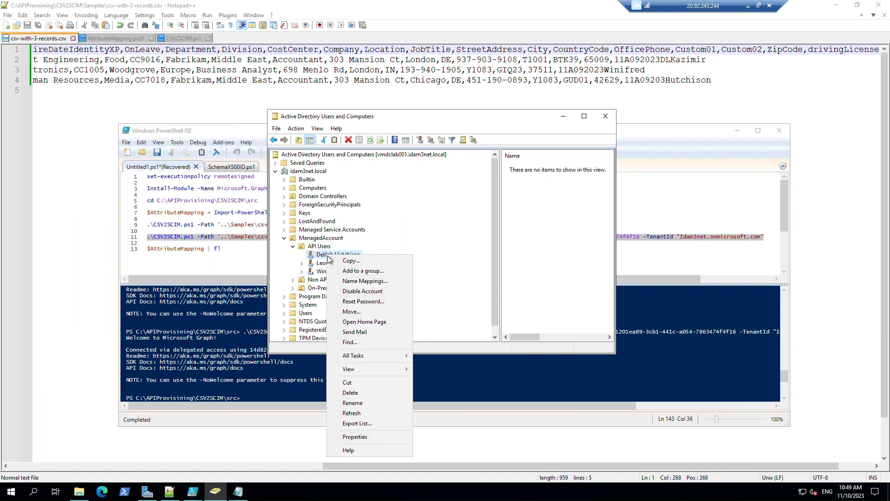
pyautogui.click(354, 436)
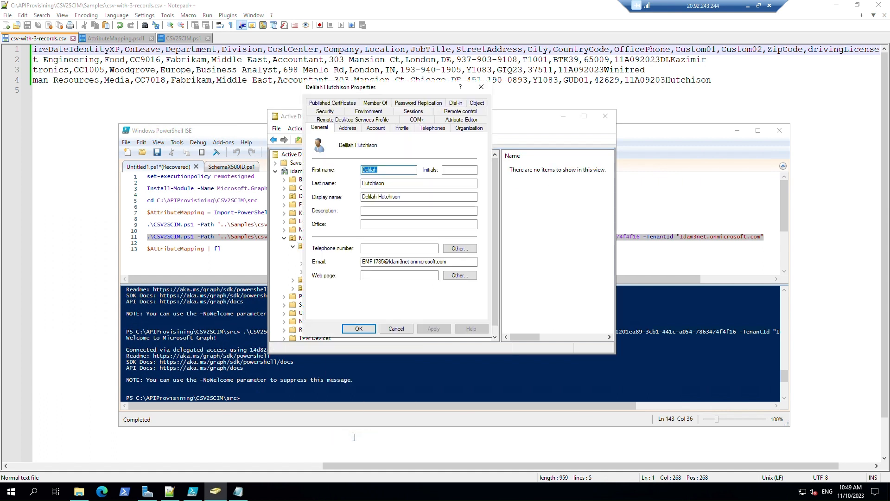
# Inspect the user's drivingLicense value in the Attribute Editor and close the properties without changes
pyautogui.click(453, 120)
pyautogui.click(441, 210)
pyautogui.press('d')
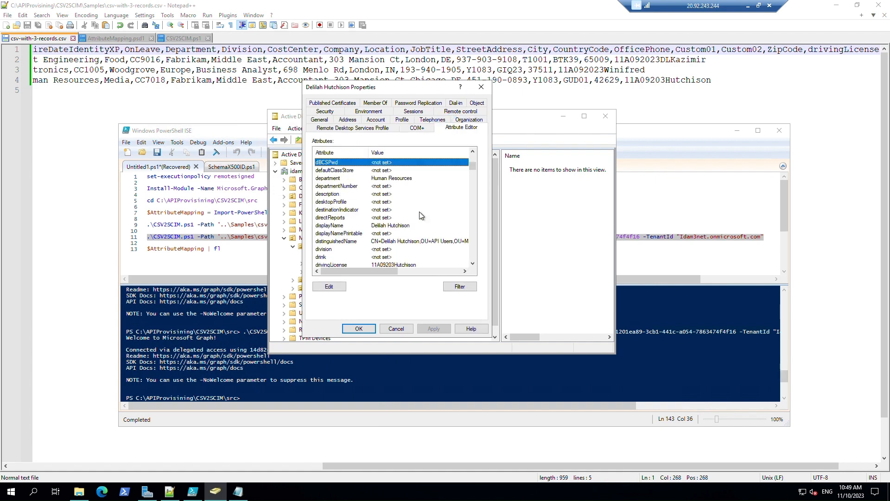
pyautogui.press('r')
pyautogui.scroll(-1, 421, 215)
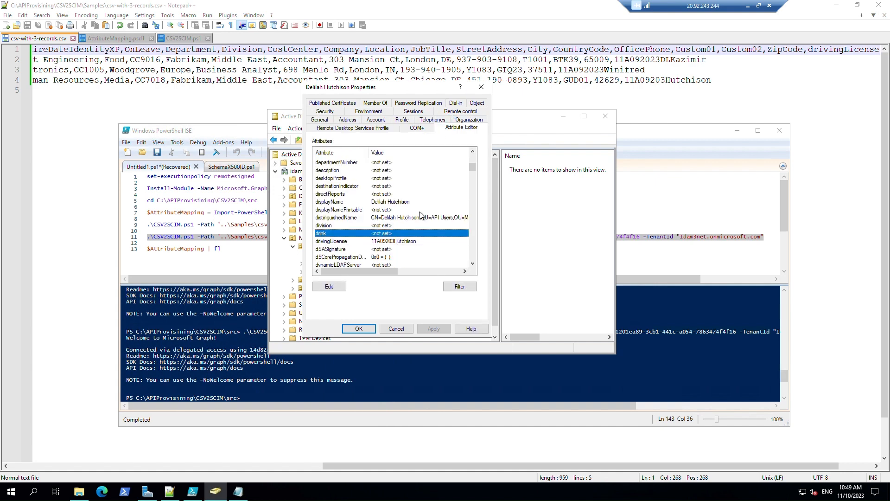
pyautogui.click(410, 240)
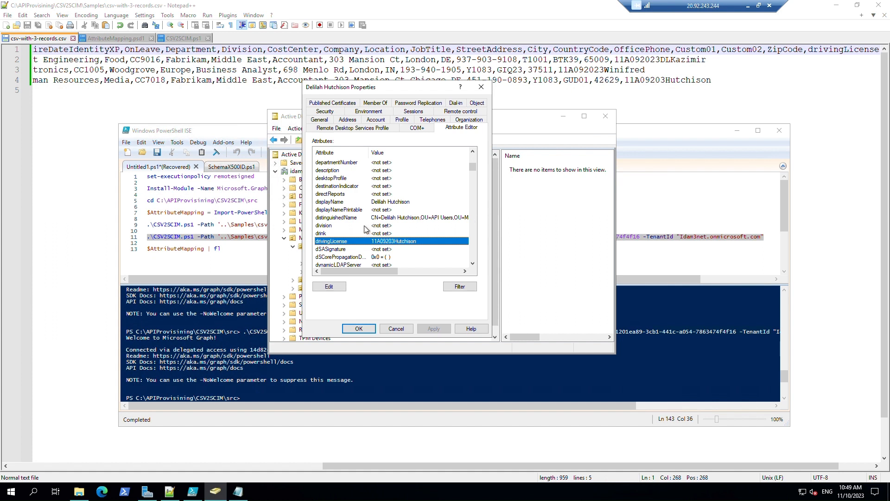
pyautogui.click(404, 330)
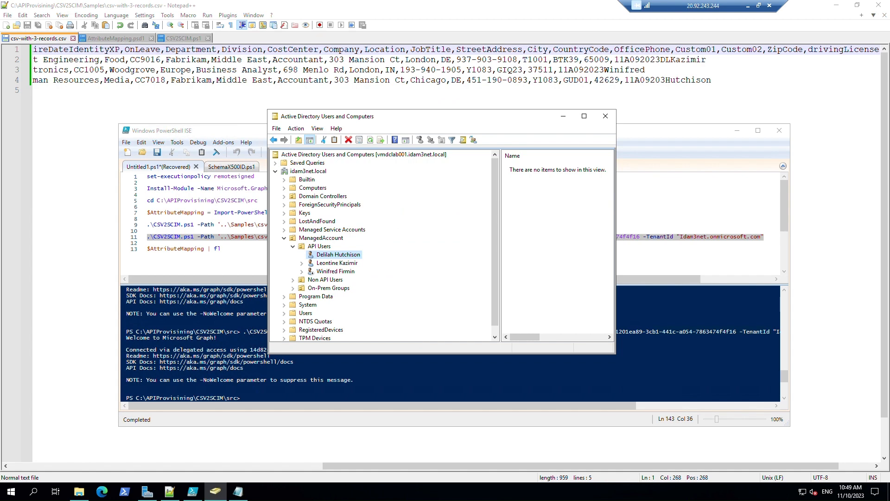
# Switch to the Entra admin center, leave the attribute mapping pages and open the provisioning app's audit logs
pyautogui.hotkey('alt', 'Tab')
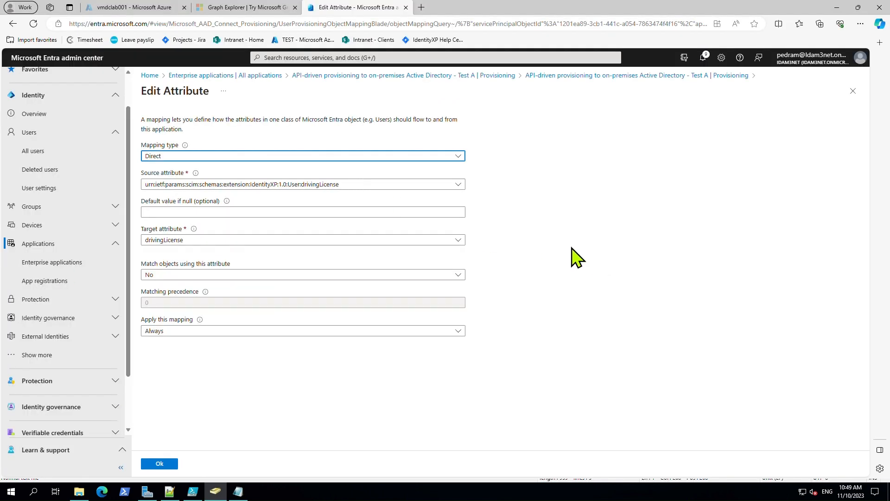
pyautogui.click(853, 91)
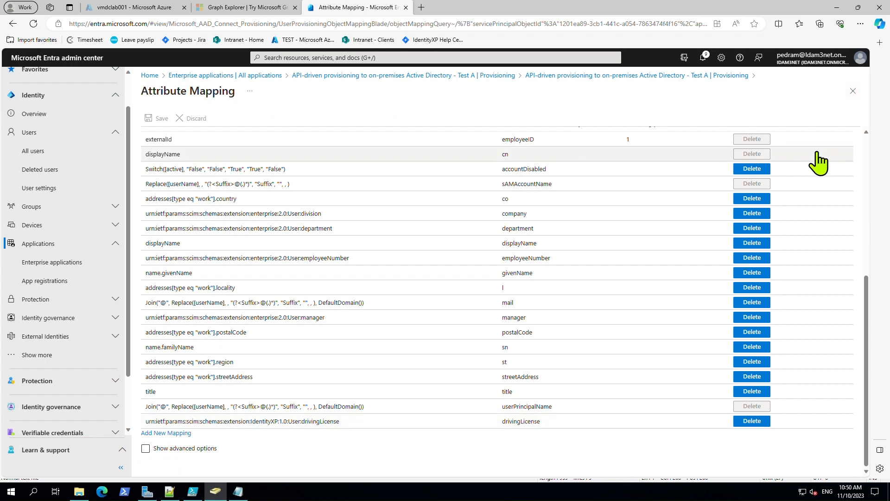
pyautogui.click(853, 92)
pyautogui.click(166, 241)
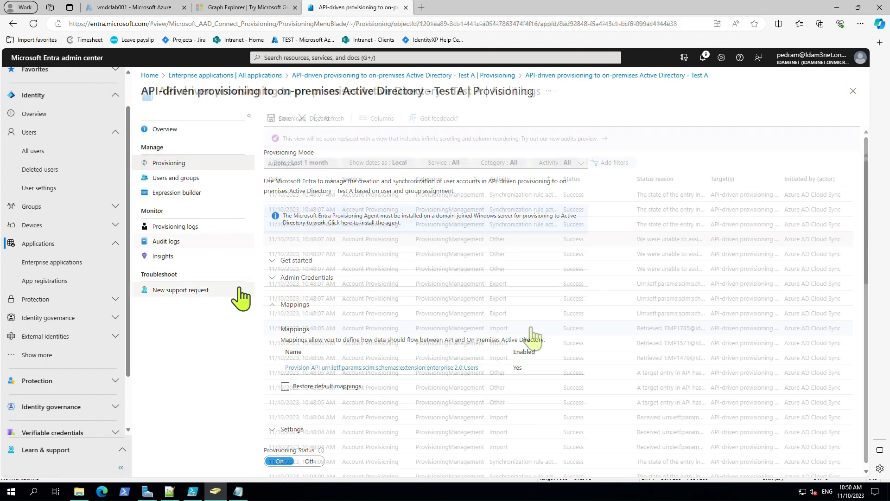
# Examine the modified properties of the first Import entry in the audit logs, including drivingLicense, and close its details
pyautogui.click(532, 328)
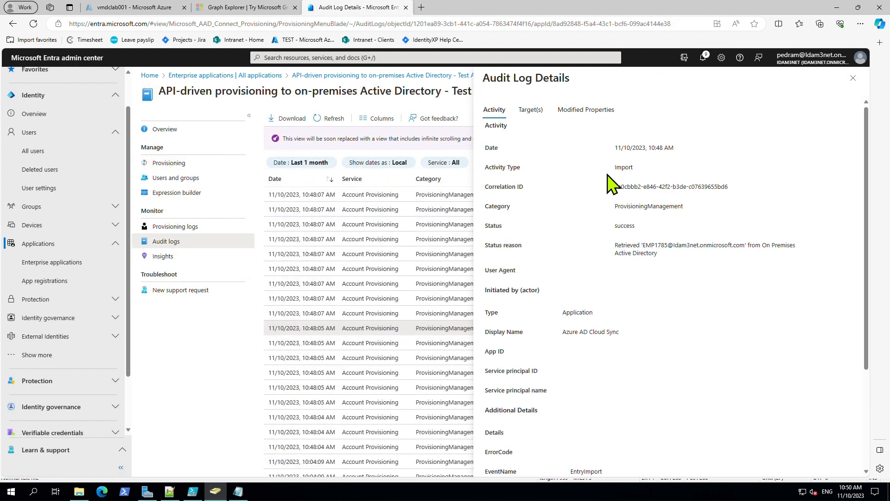
pyautogui.click(591, 110)
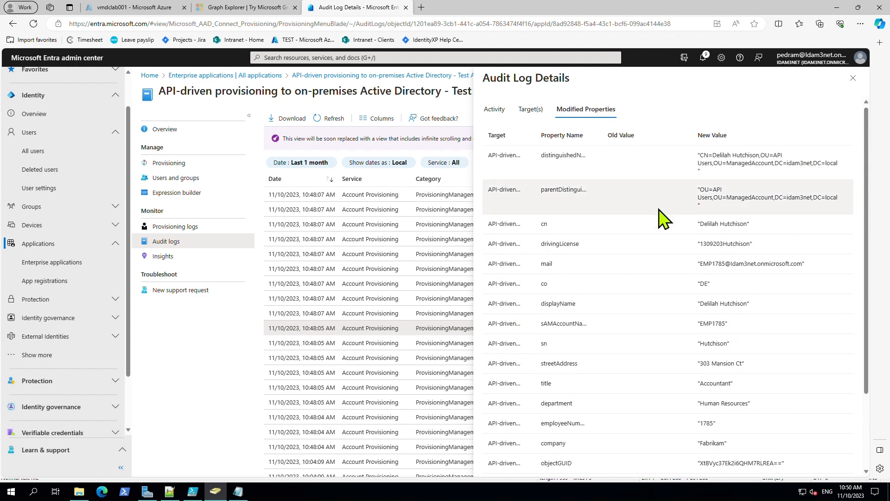
pyautogui.scroll(-1, 661, 216)
pyautogui.scroll(-1, 663, 218)
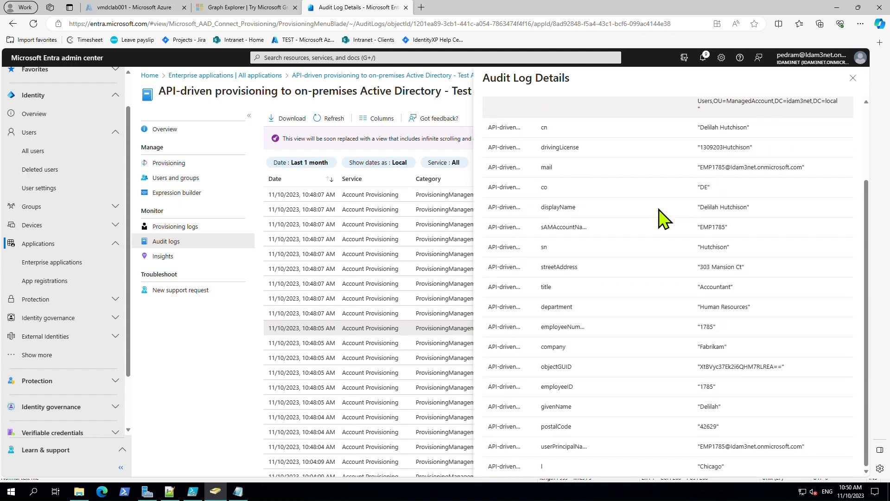
pyautogui.scroll(3, 664, 219)
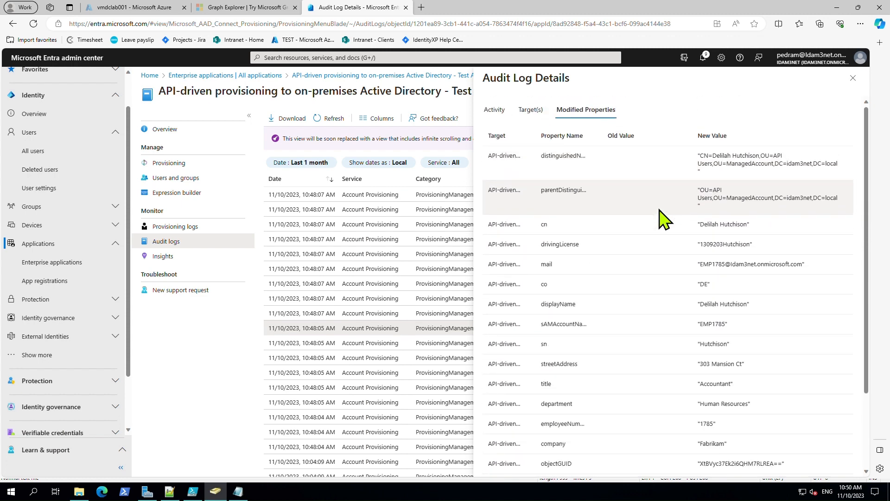
pyautogui.moveTo(768, 245)
pyautogui.mouseDown()
pyautogui.moveTo(672, 255)
pyautogui.moveTo(497, 241)
pyautogui.moveTo(479, 249)
pyautogui.moveTo(671, 308)
pyautogui.moveTo(779, 258)
pyautogui.moveTo(772, 245)
pyautogui.mouseUp()
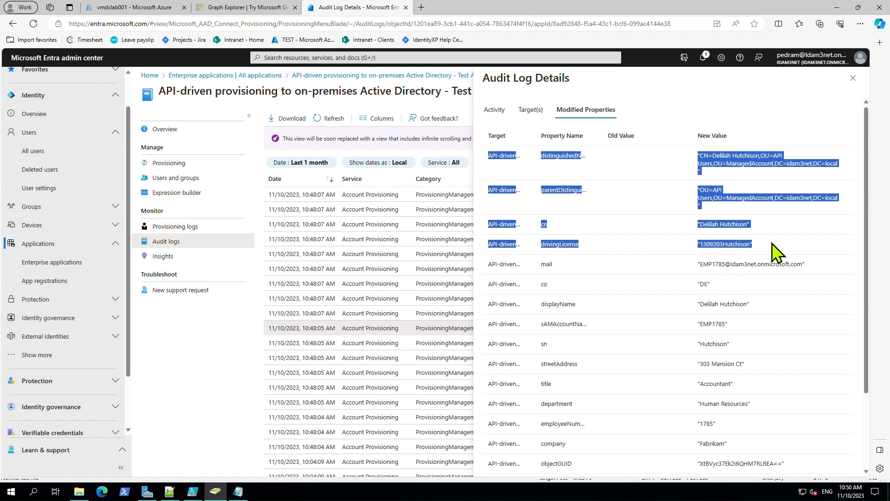
pyautogui.click(856, 85)
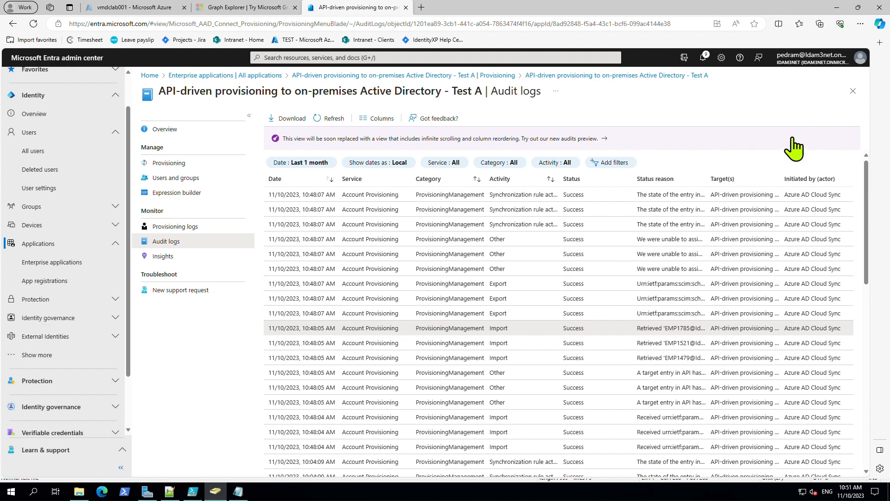
# Reopen the app's provisioning settings and review the attribute mappings of the Provision API enterprise:2.0:Users mapping
pyautogui.click(854, 90)
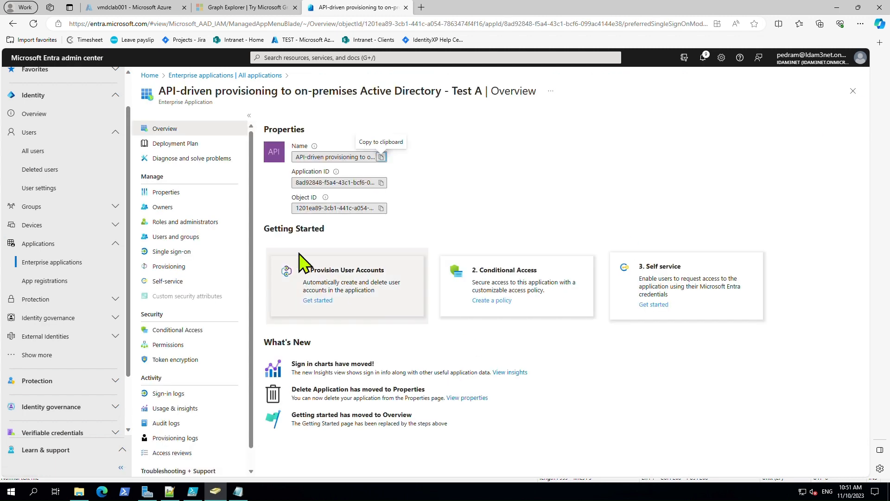
pyautogui.click(191, 266)
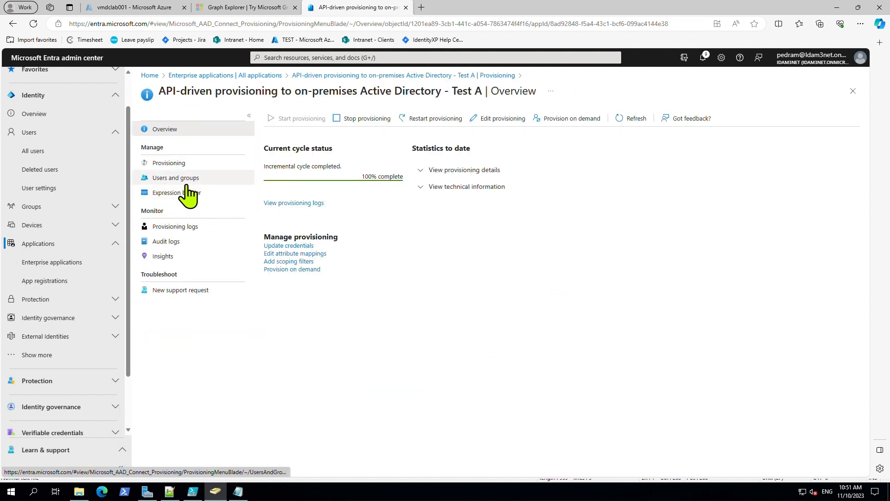
pyautogui.click(172, 163)
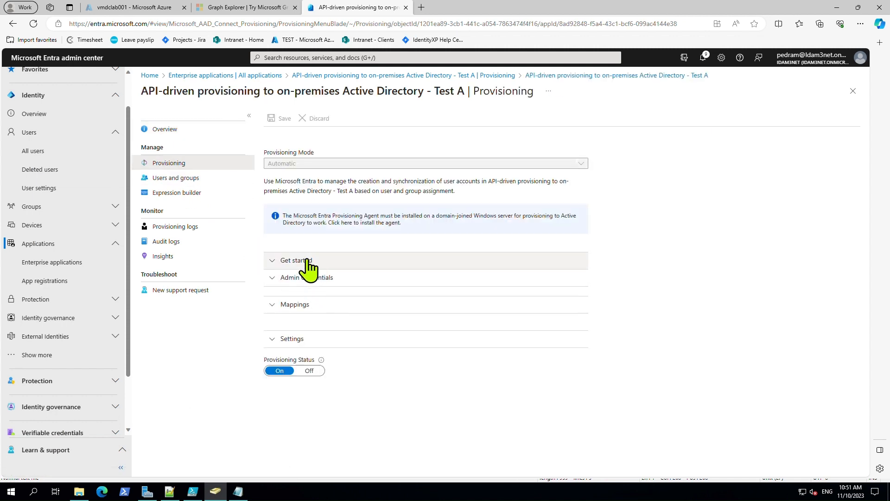
pyautogui.click(306, 306)
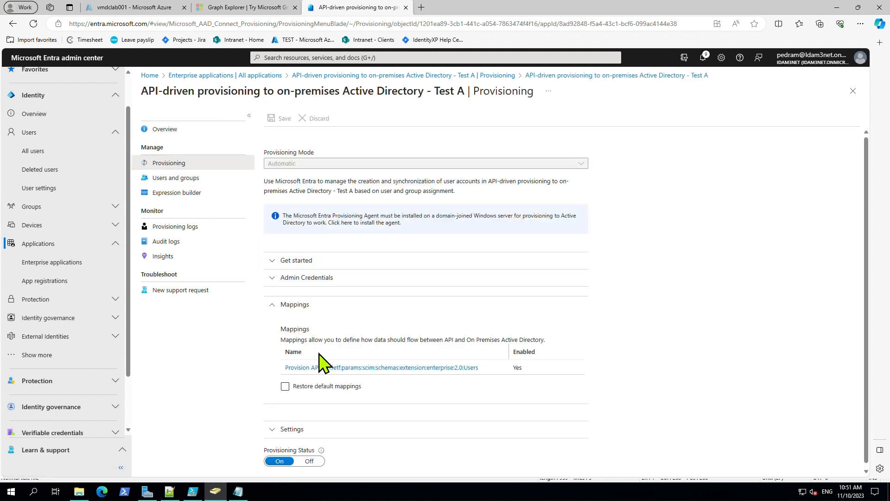
pyautogui.click(324, 368)
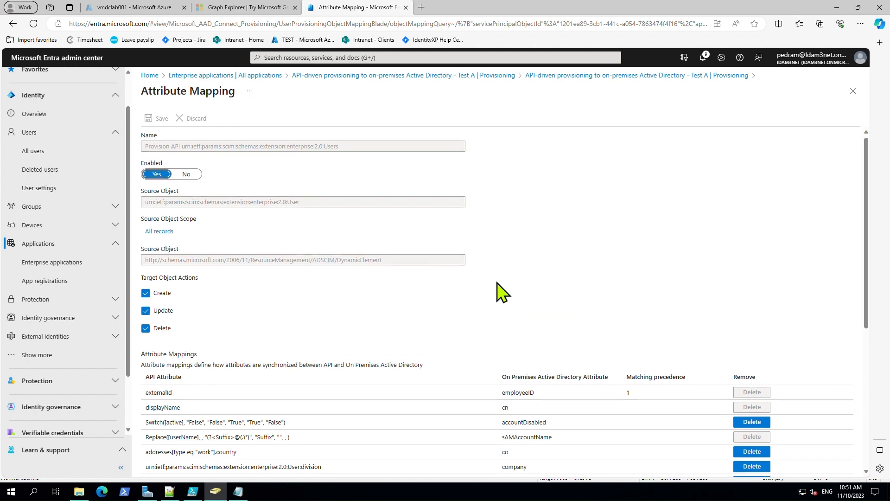
pyautogui.scroll(-3, 497, 288)
pyautogui.scroll(-2, 497, 291)
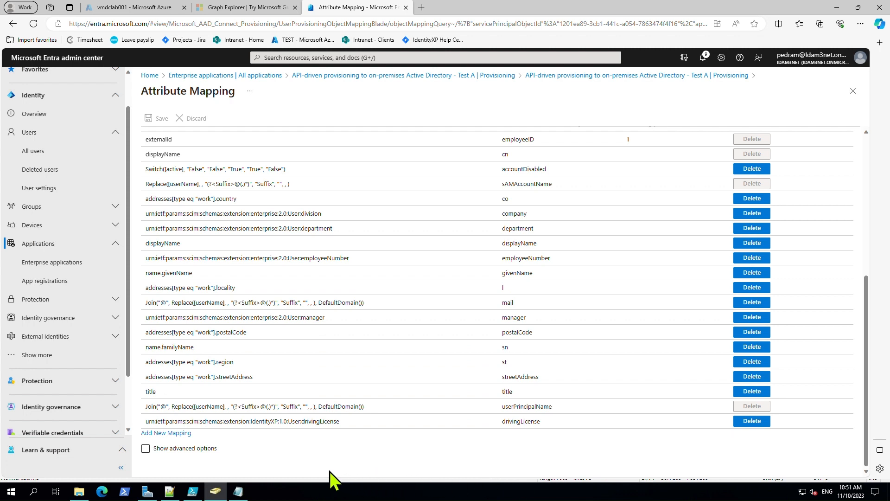
# Return to Active Directory Users and Computers, clear the covering windows and check the first API user's e-mail field in the properties
pyautogui.click(215, 491)
pyautogui.click(738, 130)
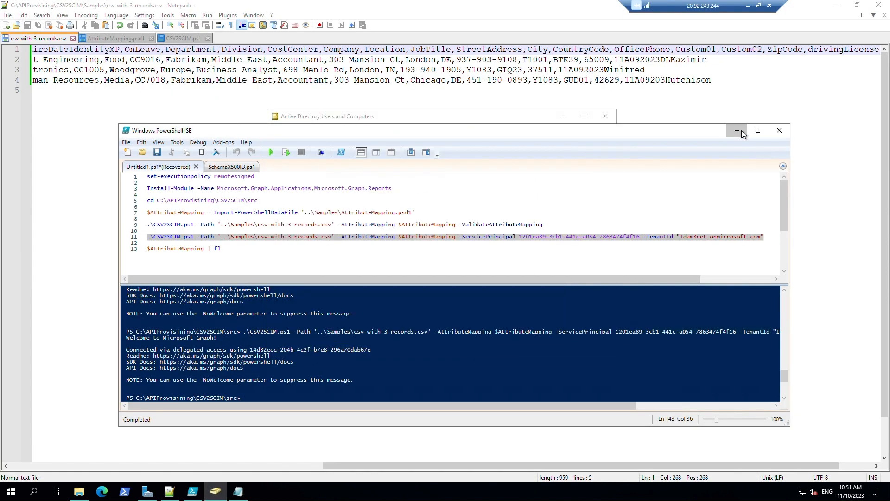
pyautogui.click(838, 6)
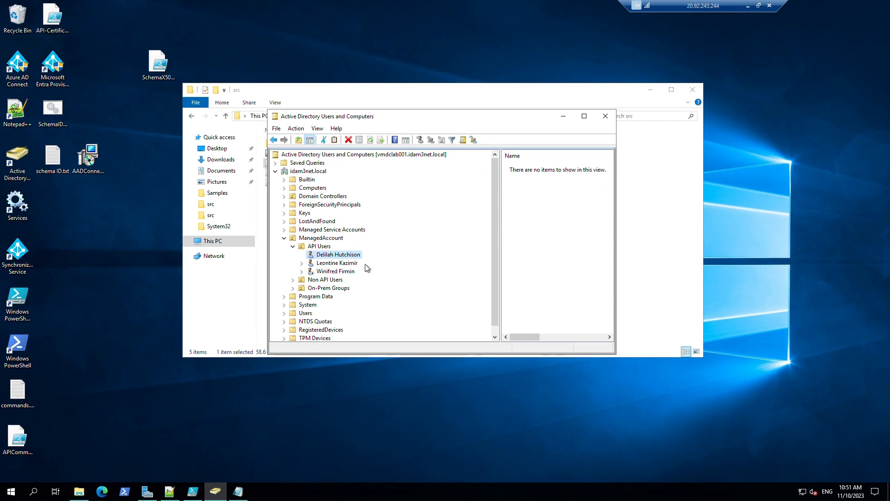
pyautogui.rightClick(350, 256)
pyautogui.click(402, 438)
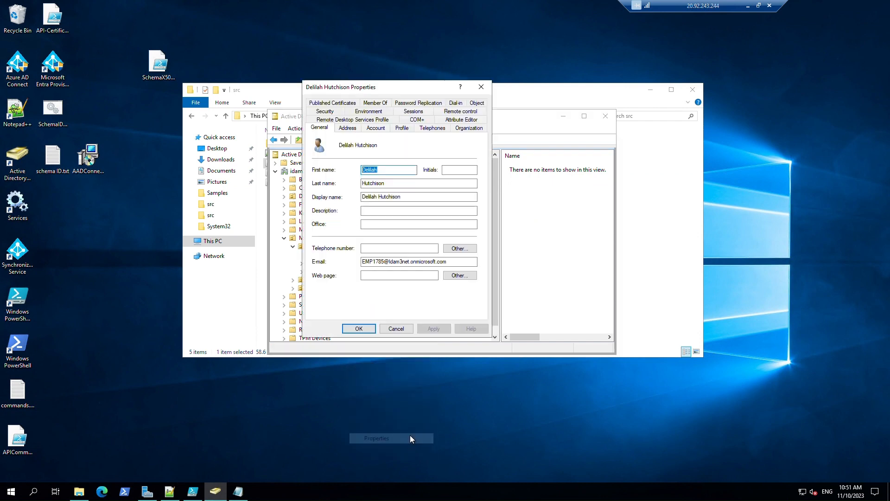
pyautogui.click(447, 262)
pyautogui.moveTo(447, 263); pyautogui.dragTo(357, 267)
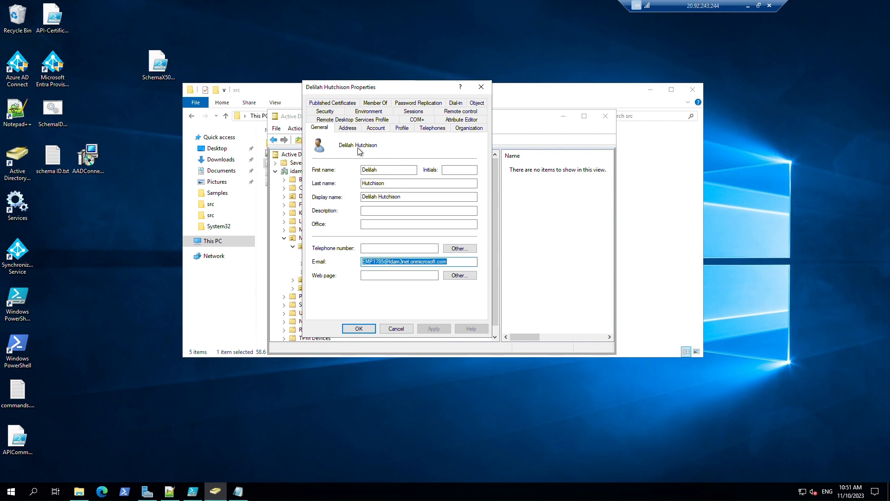
# Inspect the user's logon name and available UPN suffixes in the account properties, and return to the general properties
pyautogui.click(377, 129)
pyautogui.click(443, 152)
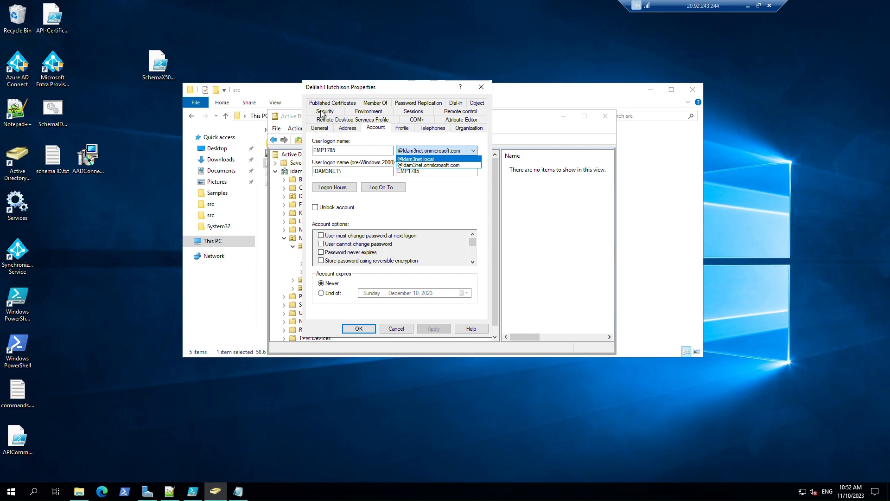
pyautogui.click(322, 129)
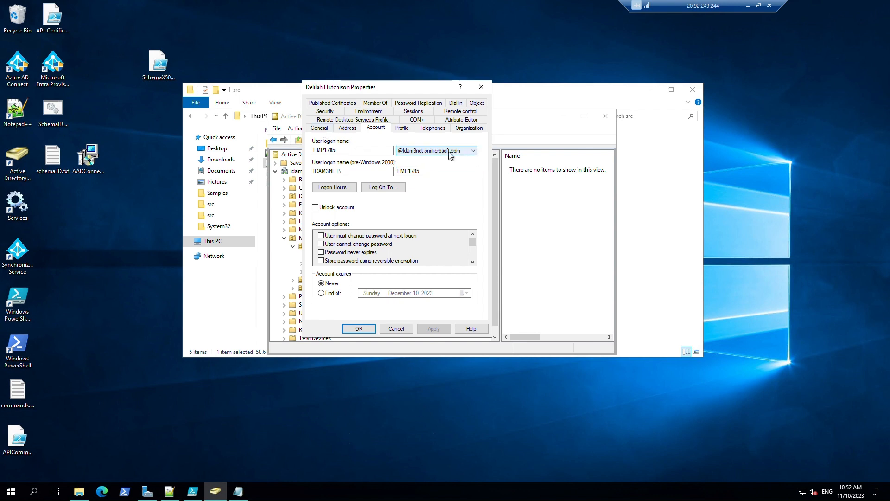
pyautogui.click(320, 129)
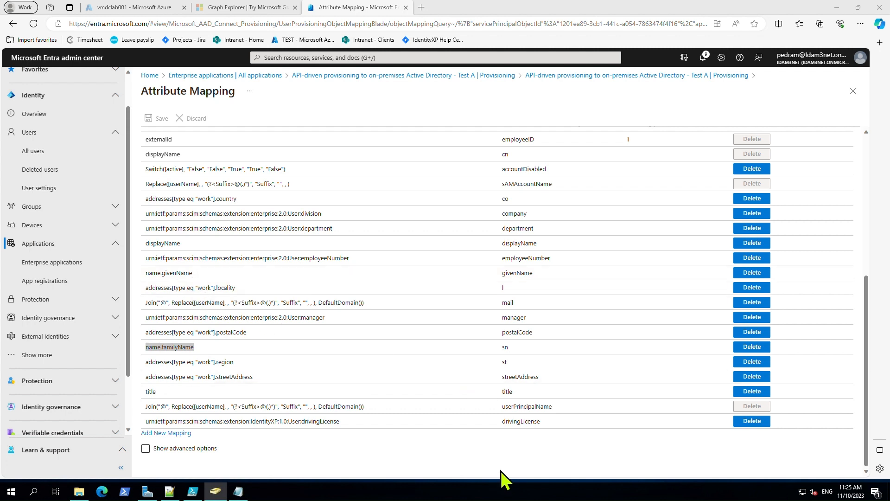
# Open the mail attribute mapping in the Entra admin center and show its Join expression in the expression builder
pyautogui.click(299, 306)
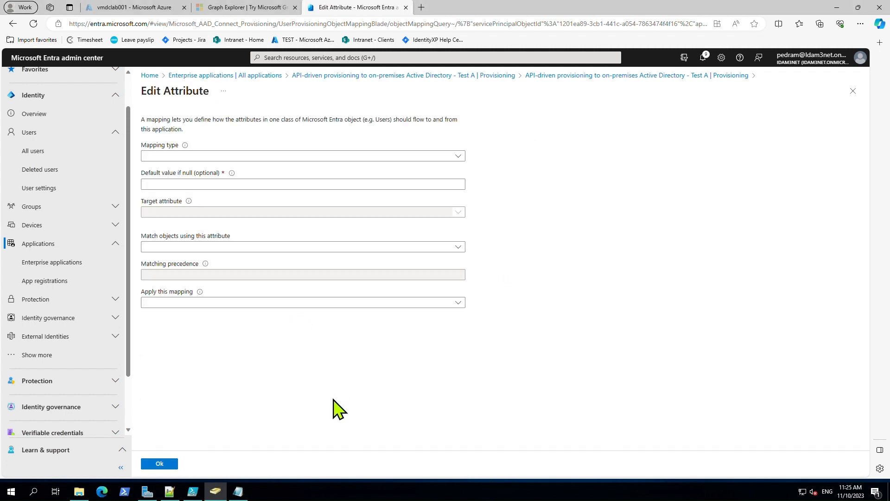
pyautogui.click(176, 280)
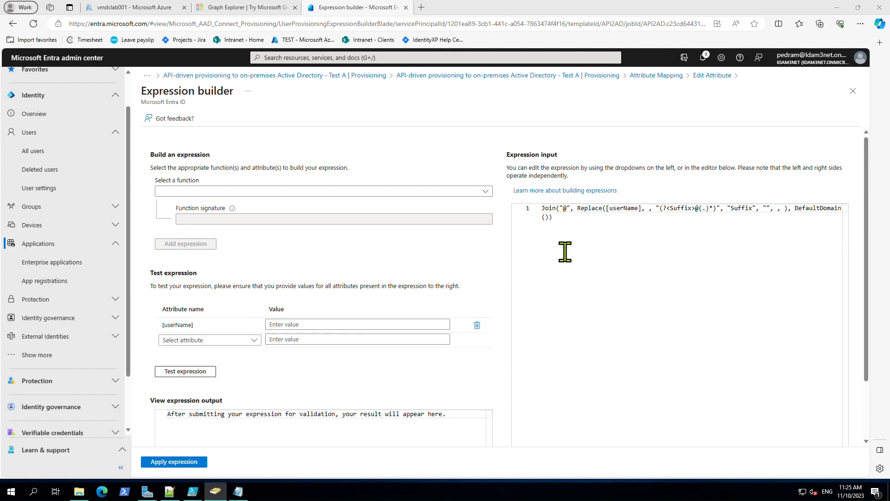
# Replace the mail expression with Append(Append(Append([name.givenName],"."),[name.familyName]),"idam3net.com"), run a test without values, and apply it
pyautogui.moveTo(562, 220); pyautogui.dragTo(528, 207)
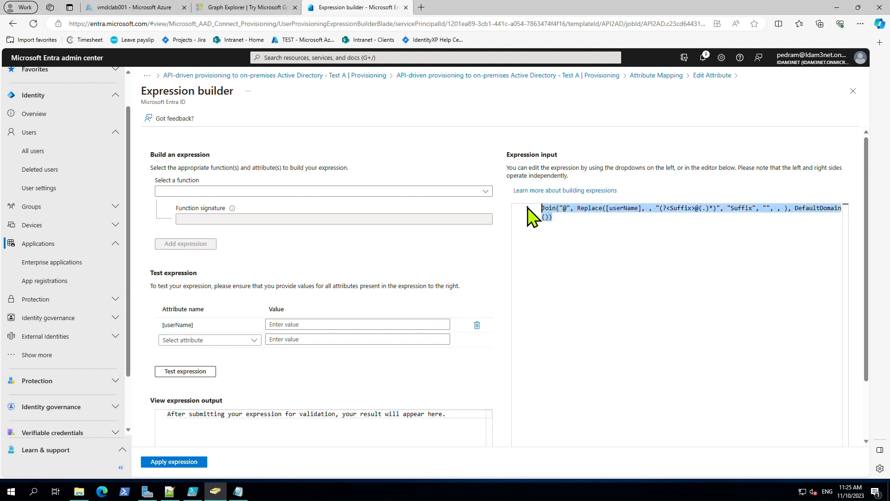
pyautogui.write('Append(Append(Append([name.givenName],"."),[name.familyName]),')
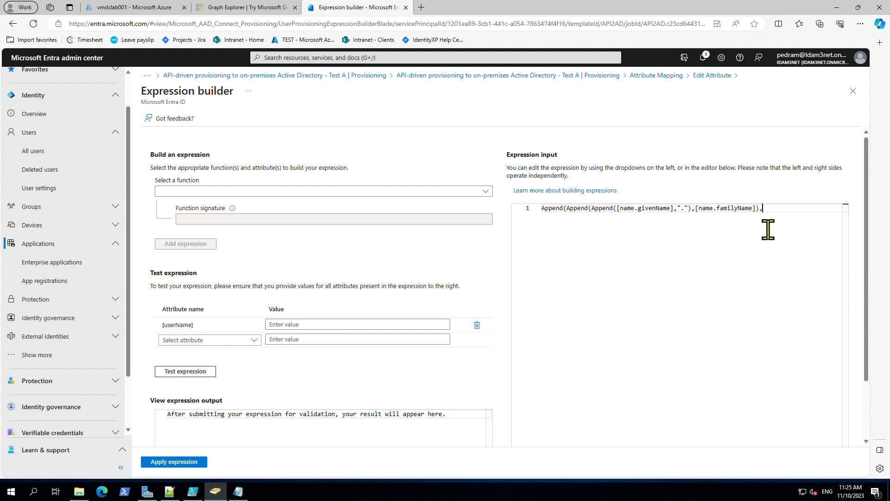
pyautogui.write('"')
pyautogui.write('idam3net.com')
pyautogui.write(')')
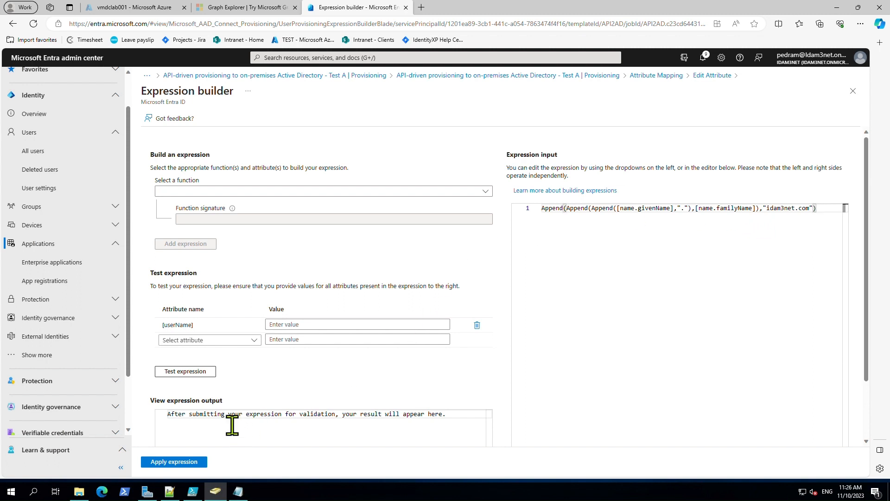
pyautogui.click(203, 373)
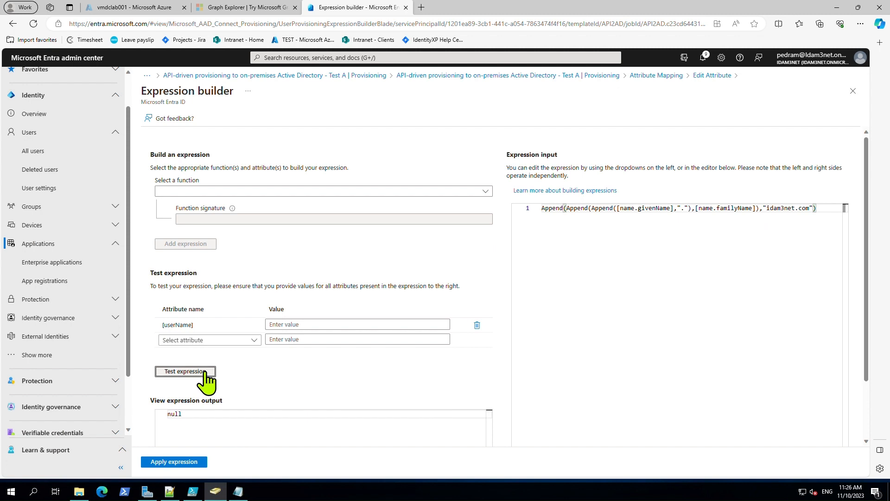
pyautogui.click(178, 463)
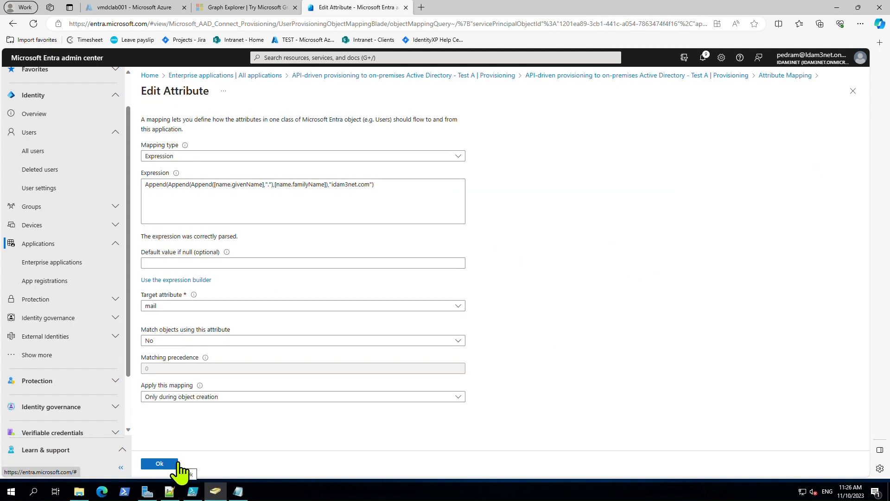
# Reopen the expression builder, test the expression with givenName Firstname and familyName lastname, and apply it
pyautogui.click(192, 280)
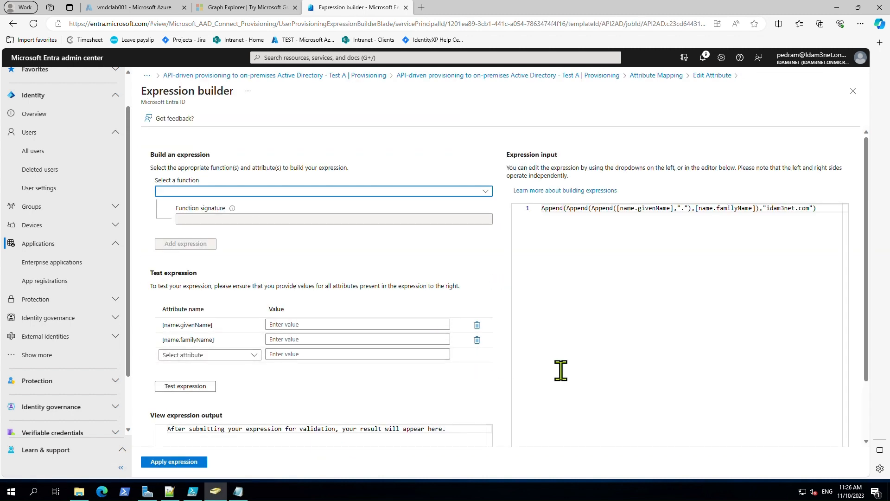
pyautogui.click(331, 325)
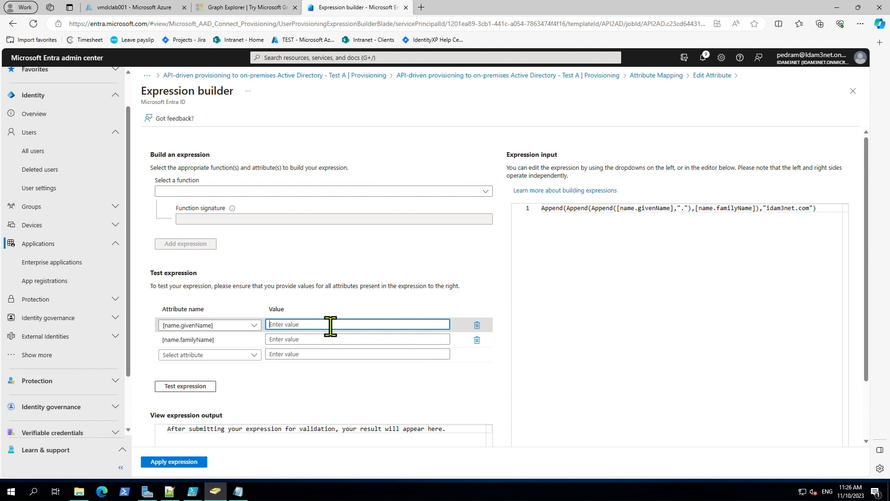
pyautogui.write('Fist')
pyautogui.write('tname')
pyautogui.click(309, 340)
pyautogui.write('lastnam')
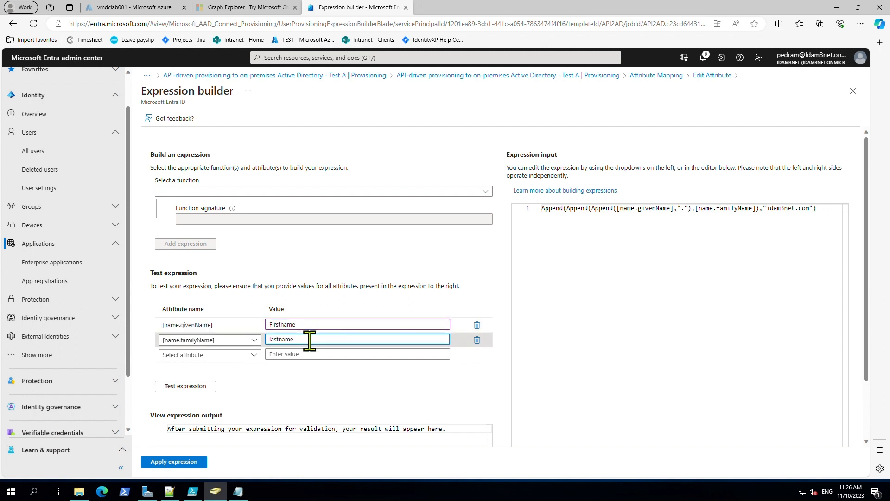
pyautogui.click(184, 386)
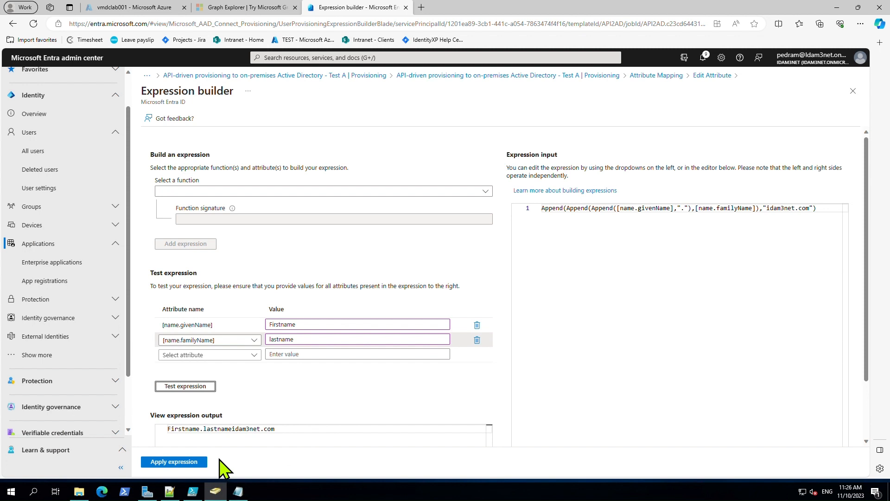
pyautogui.click(189, 463)
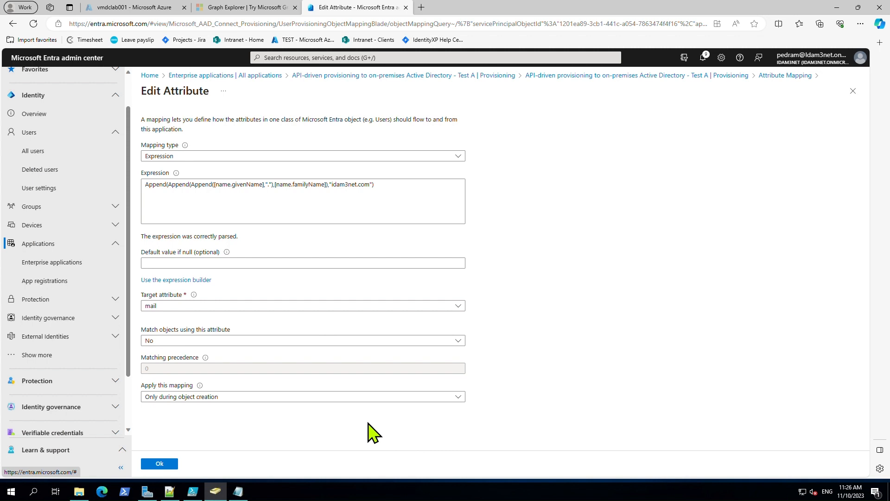
# Copy the Append expression from the mail mapping and confirm the edited mapping
pyautogui.click(377, 185)
pyautogui.moveTo(394, 188); pyautogui.dragTo(118, 190)
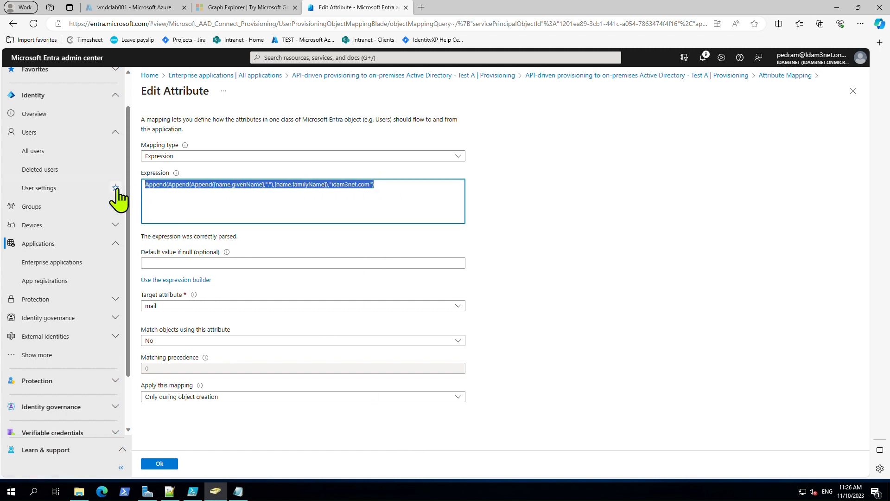
pyautogui.rightClick(197, 191)
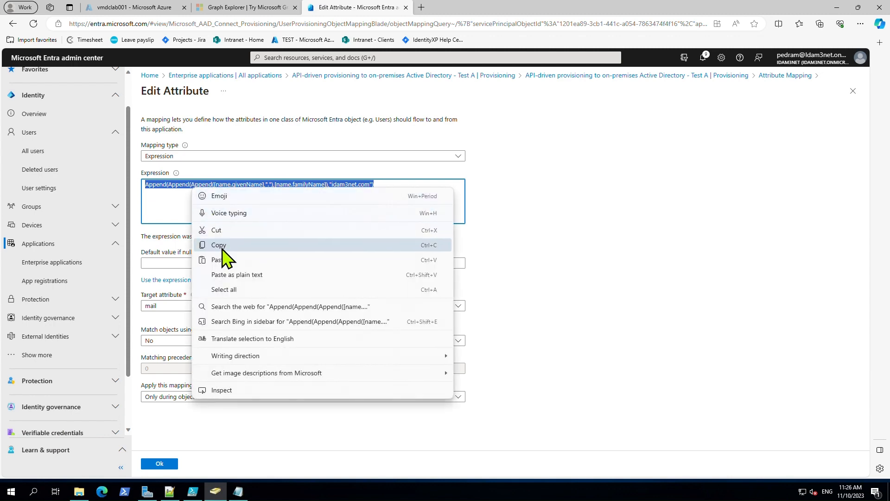
pyautogui.click(221, 245)
pyautogui.click(167, 465)
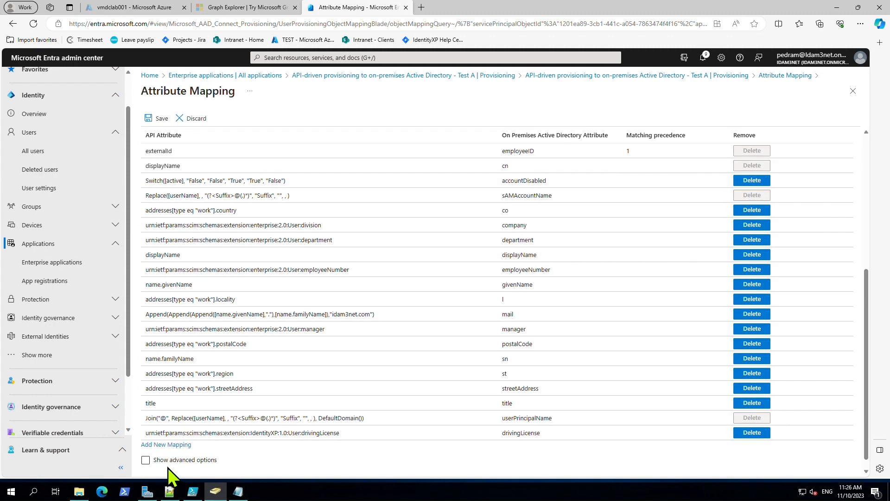
# Open the userPrincipalName mapping, and check the available UPN suffixes in the first API user's account properties in Active Directory
pyautogui.click(370, 418)
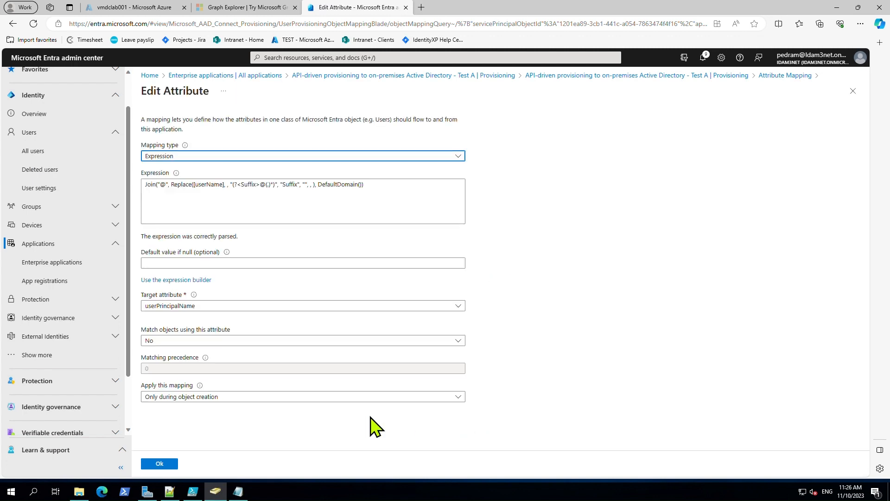
pyautogui.click(212, 495)
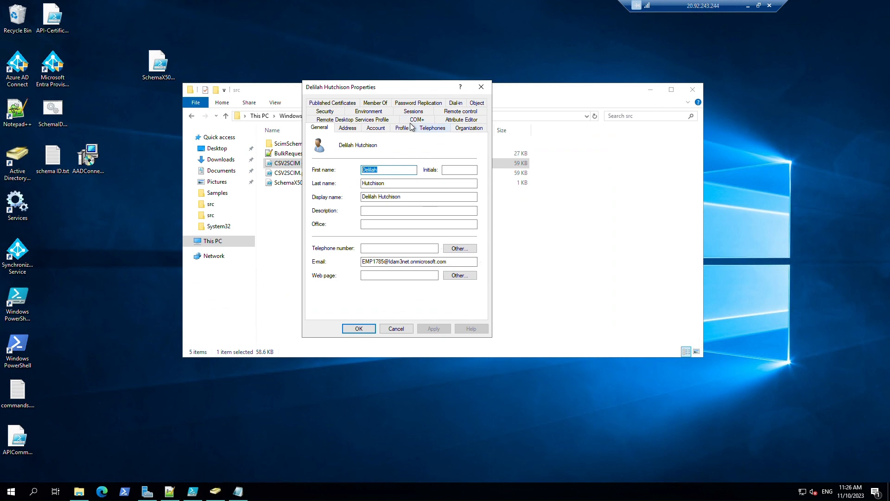
pyautogui.click(378, 129)
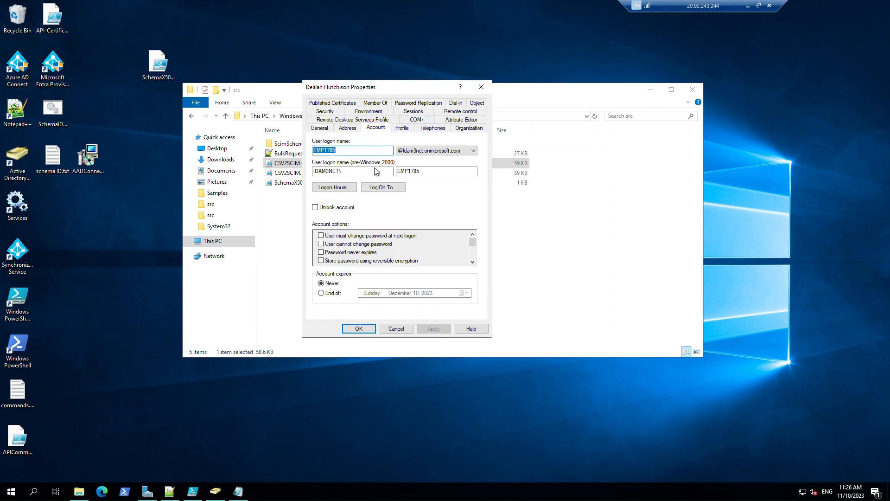
pyautogui.click(439, 153)
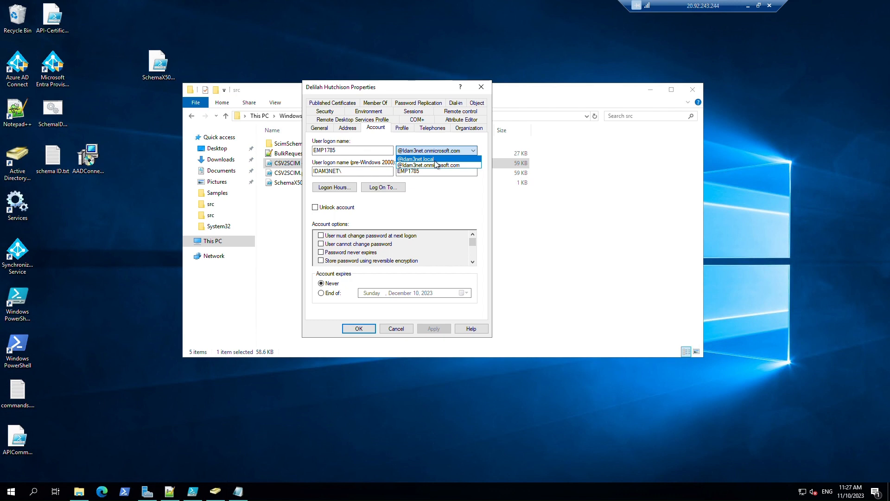
pyautogui.click(435, 165)
pyautogui.click(431, 151)
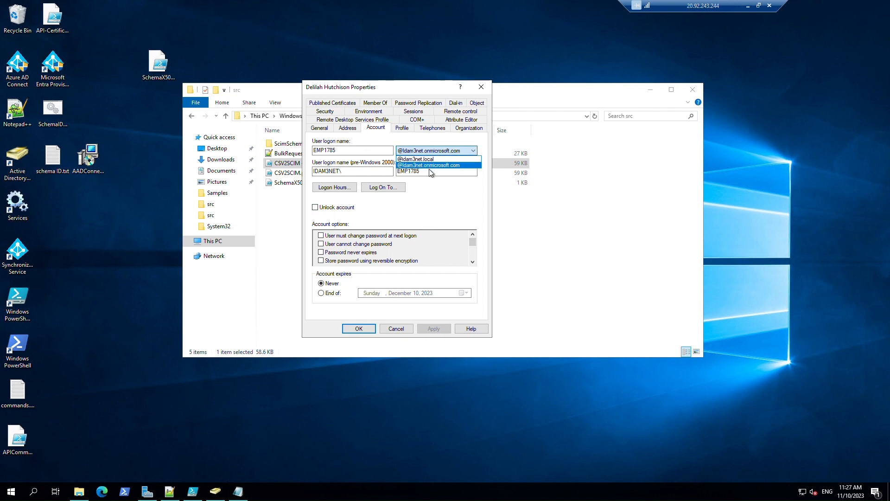
pyautogui.click(417, 214)
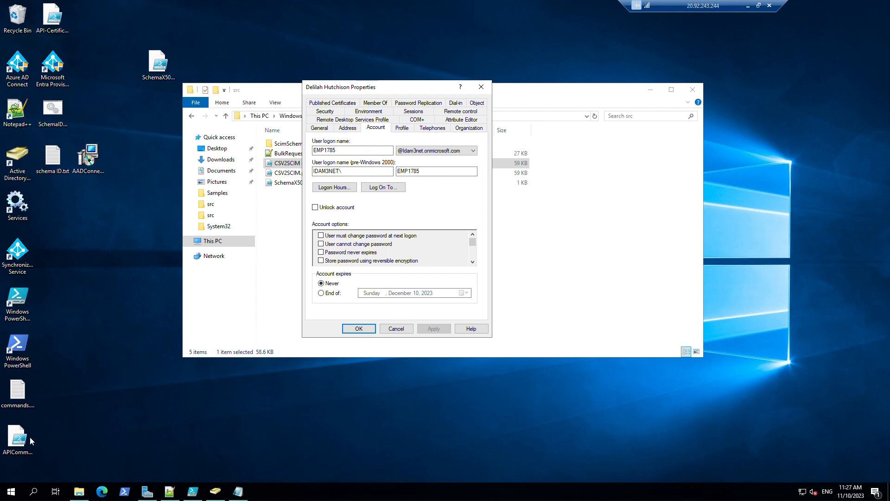
# Open Active Directory Domains and Trusts from the administrative tools and show the root node's UPN suffix properties
pyautogui.click(10, 497)
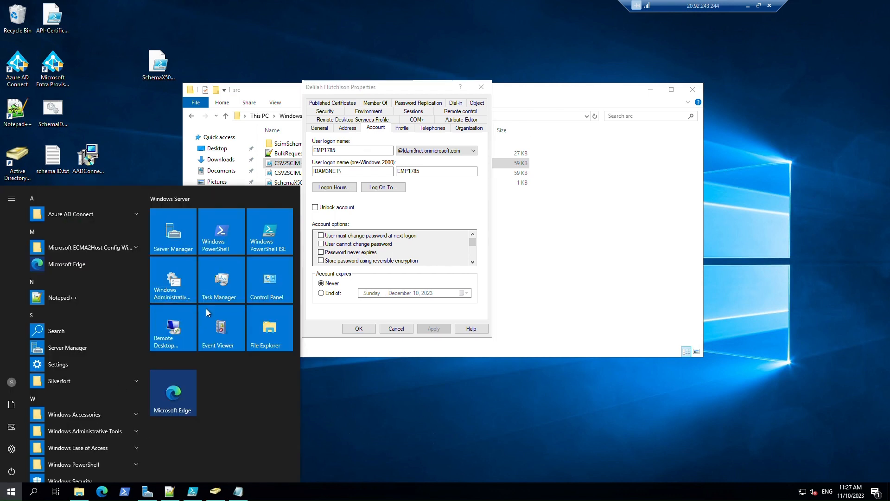
pyautogui.click(472, 377)
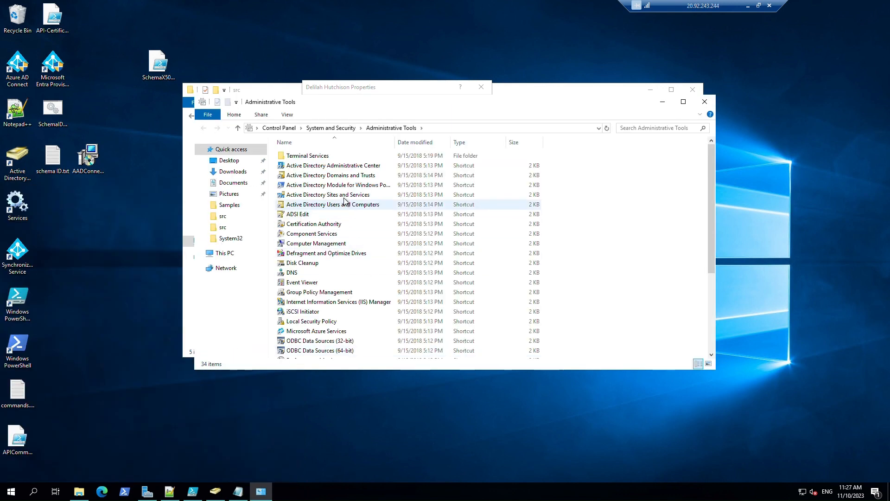
pyautogui.doubleClick(348, 175)
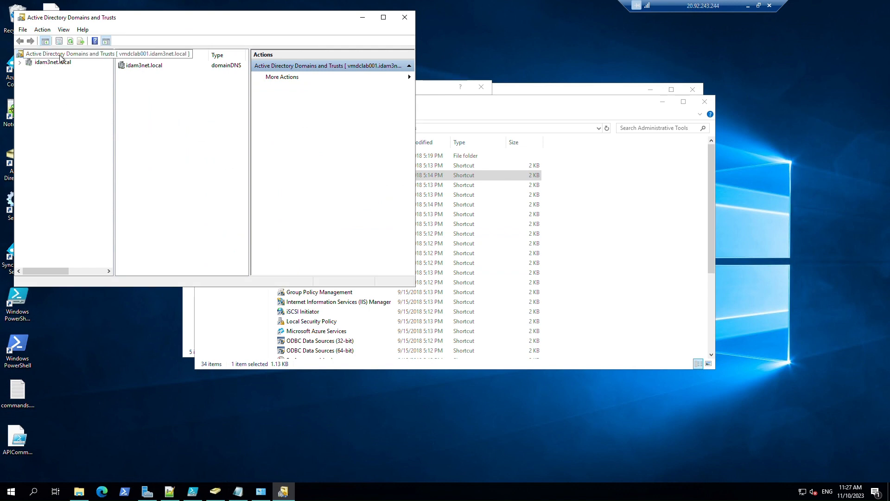
pyautogui.rightClick(60, 56)
pyautogui.click(125, 141)
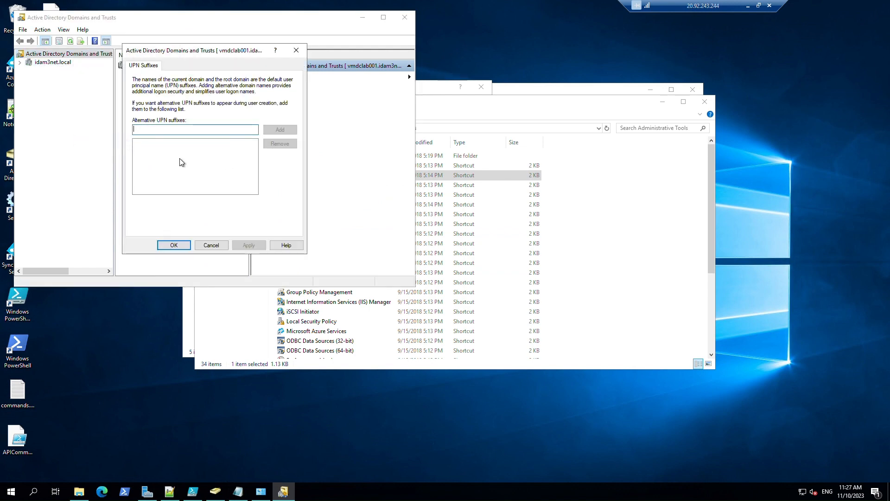
# Add idam3net.com as an alternative UPN suffix, trimming the pasted expression to the domain name, and apply the change
pyautogui.write('idan')
pyautogui.press('BackSpace')
pyautogui.press('BackSpace')
pyautogui.press('BackSpace')
pyautogui.hotkey('ctrl', 'v')
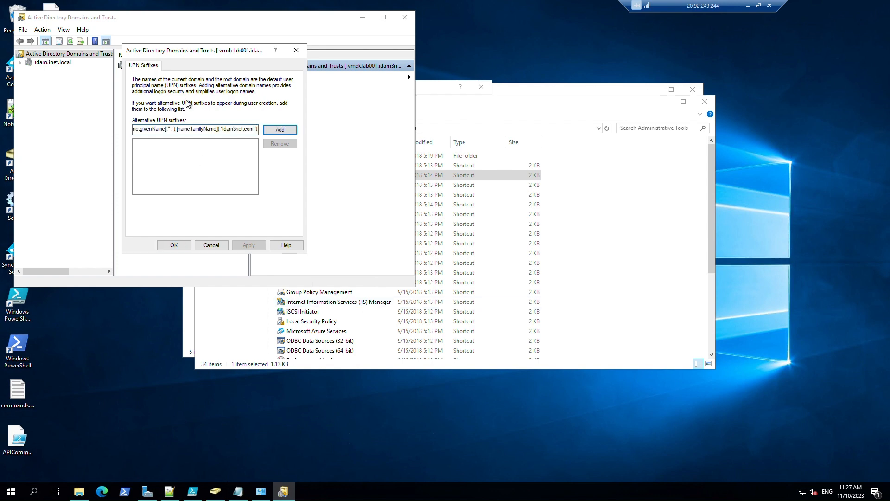
pyautogui.moveTo(218, 130); pyautogui.dragTo(62, 129)
pyautogui.press('BackSpace')
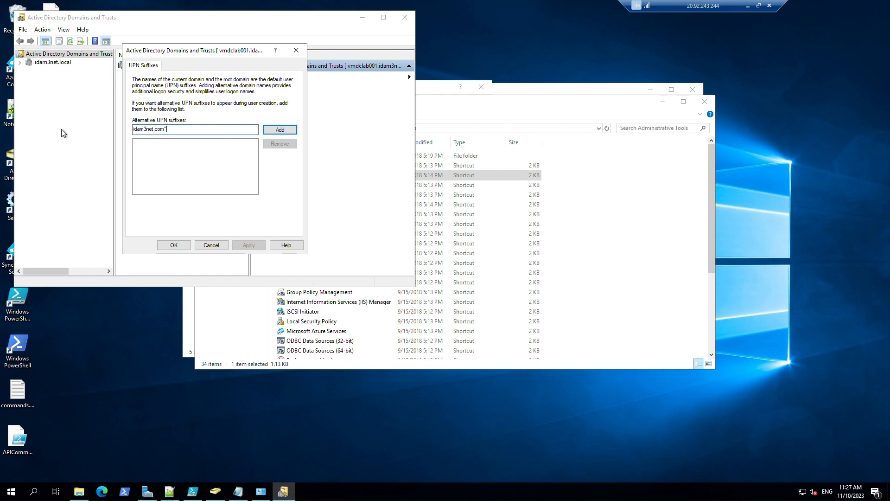
pyautogui.click(292, 131)
pyautogui.click(248, 246)
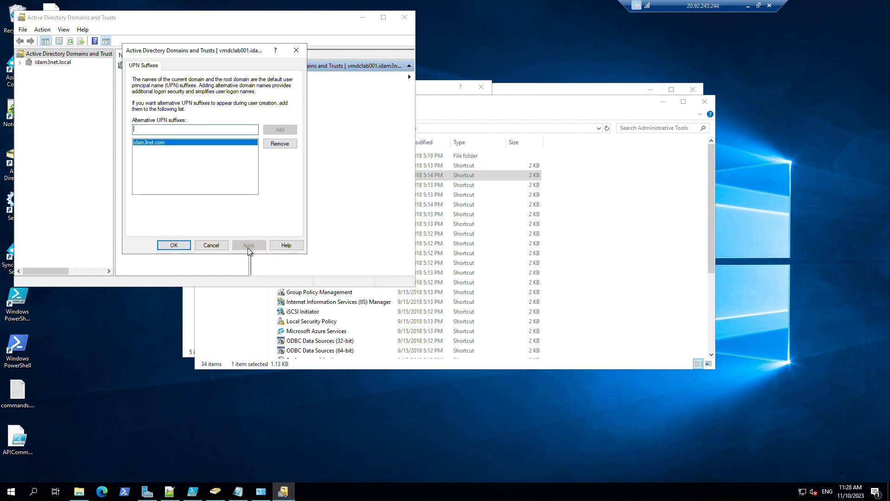
pyautogui.click(174, 245)
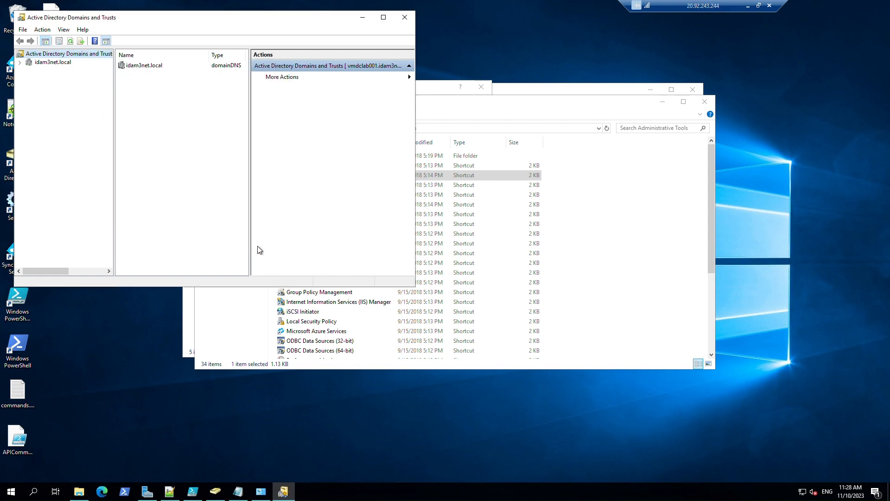
# Cancel the open user properties and close Active Directory Users and Computers and Active Directory Domains and Trusts
pyautogui.click(216, 491)
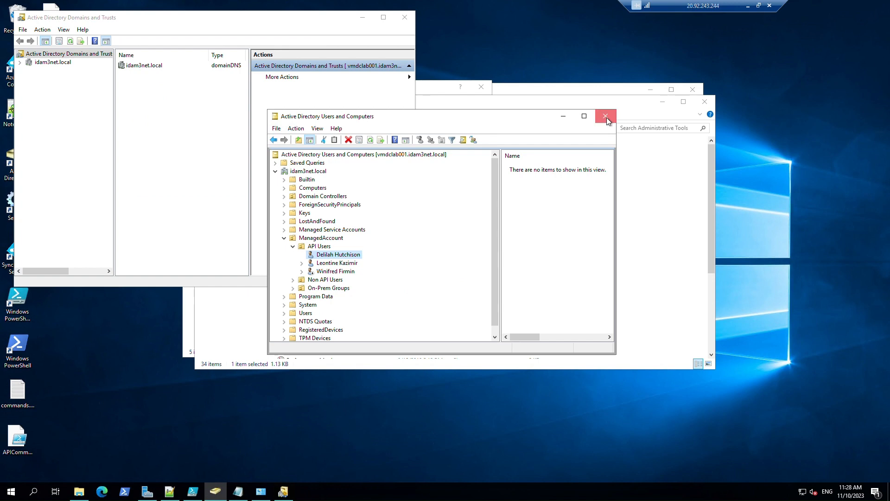
pyautogui.click(605, 117)
pyautogui.click(469, 234)
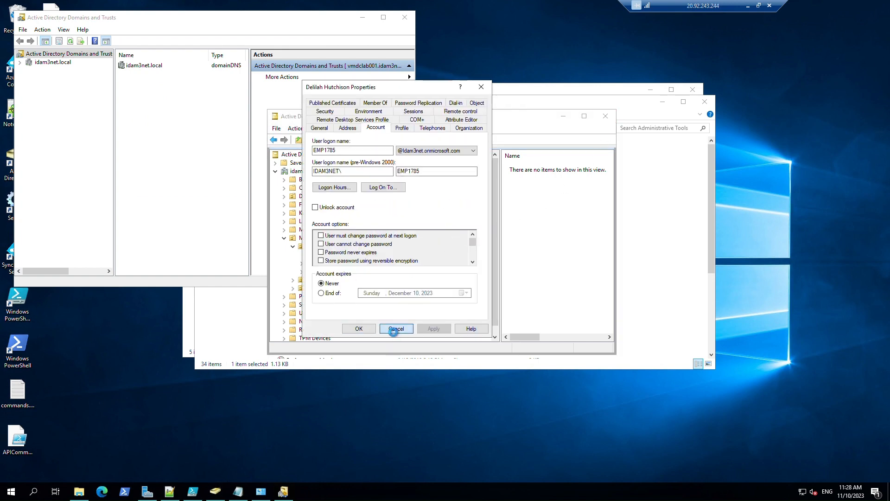
pyautogui.click(394, 328)
pyautogui.click(605, 116)
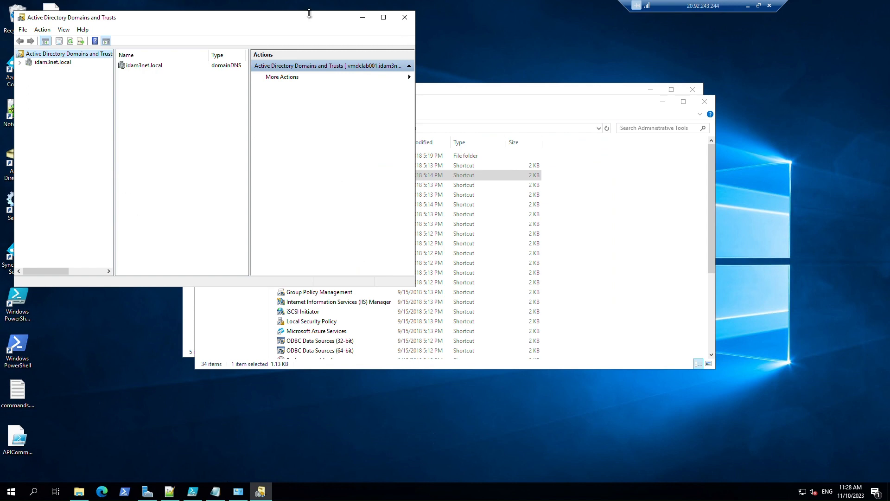
pyautogui.moveTo(310, 19); pyautogui.dragTo(328, 120)
pyautogui.click(423, 119)
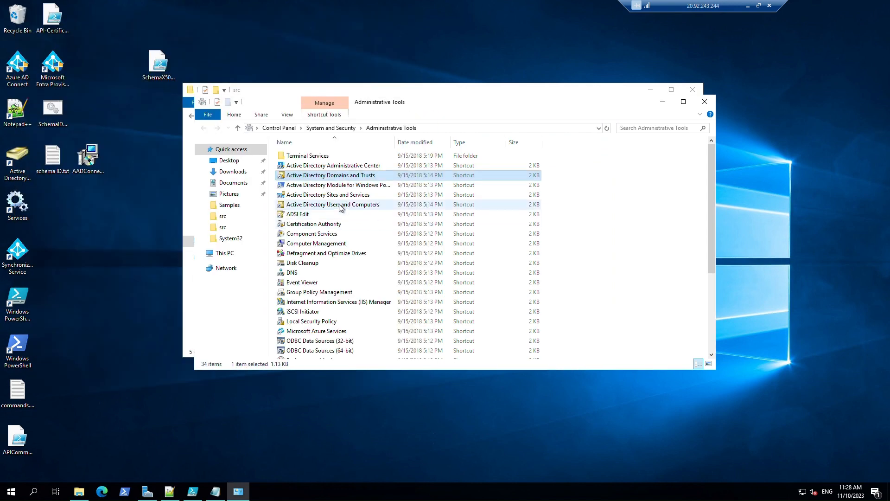
# Reopen Active Directory Users and Computers, check the UPN suffix choices in the first API user's account properties, and return to the userPrincipalName mapping
pyautogui.click(325, 206)
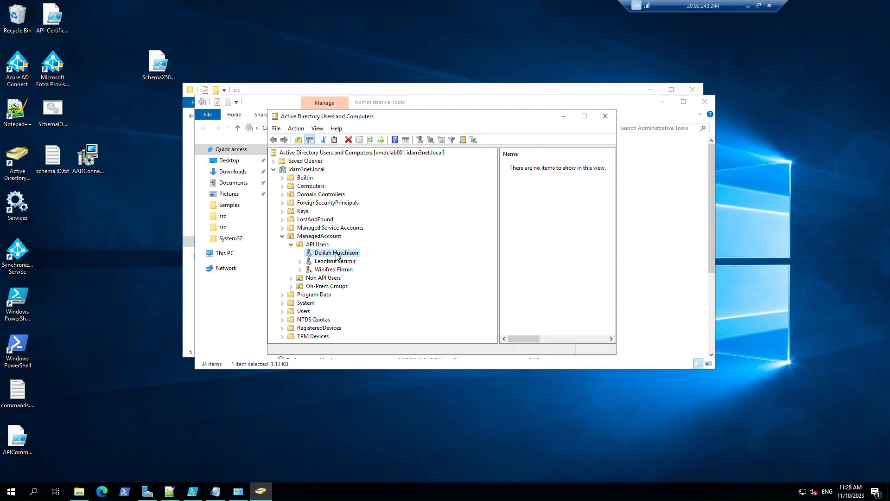
pyautogui.rightClick(337, 254)
pyautogui.click(364, 436)
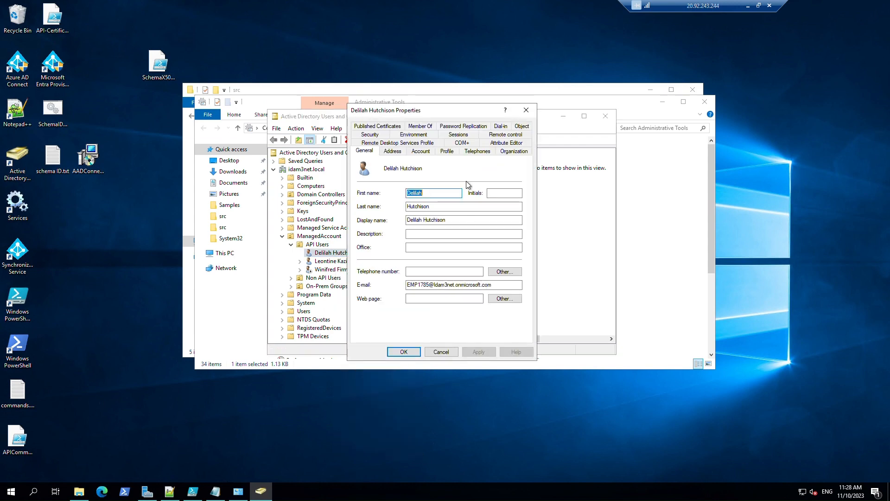
pyautogui.click(422, 151)
pyautogui.click(483, 173)
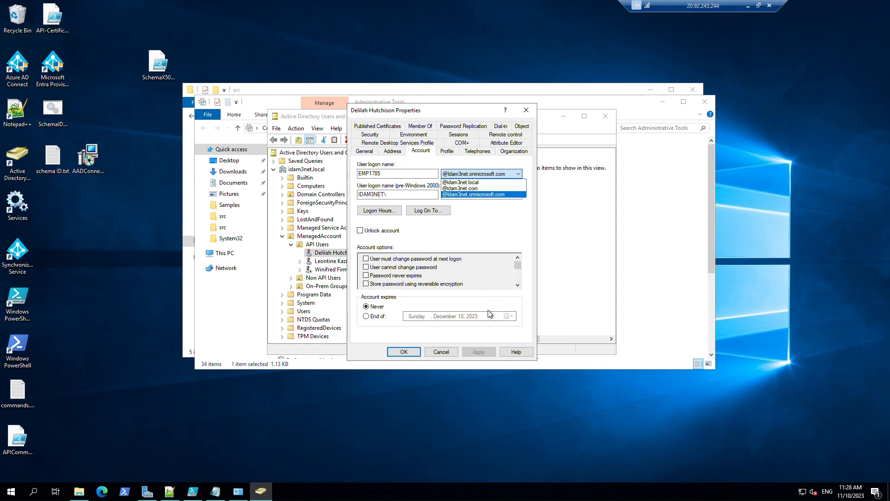
pyautogui.click(452, 353)
pyautogui.click(441, 352)
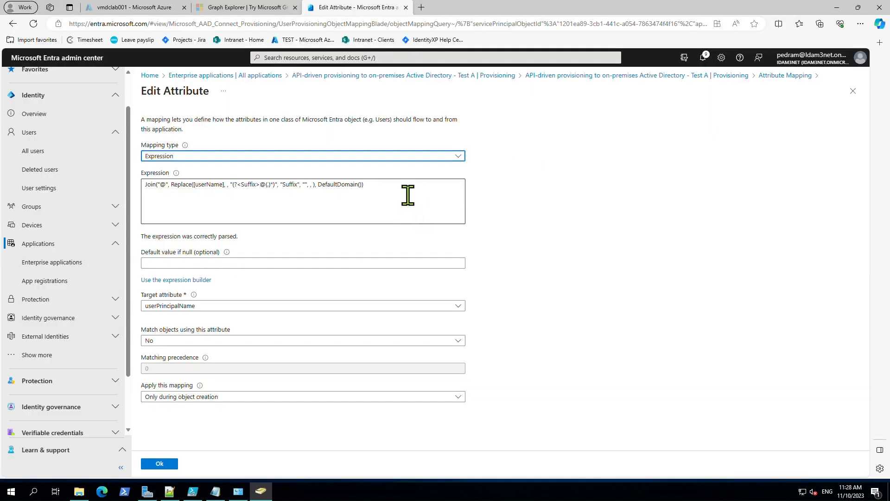
# Set the userPrincipalName expression to Append(Append(Append([name.givenName],"."),[name.familyName]),"idam3net.com"), apply the mapping Always, and accept the edit
pyautogui.click(411, 189)
pyautogui.moveTo(411, 189); pyautogui.dragTo(101, 198)
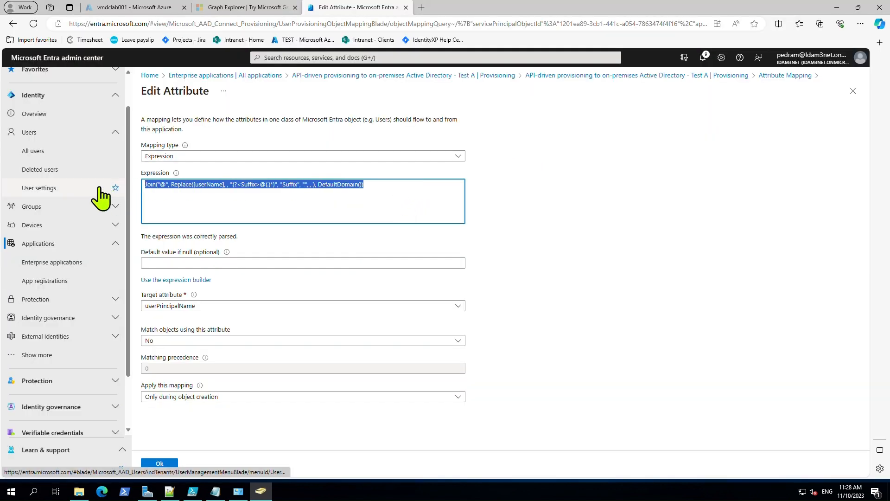
pyautogui.write('Append(Append(Append([name.givenName],"."),[name.familyName]),"idam3net.com")')
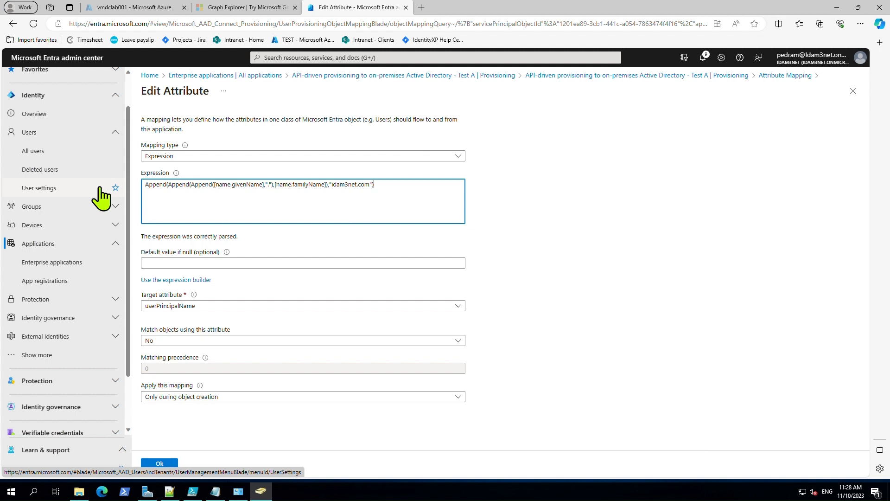
pyautogui.scroll(2, 99, 194)
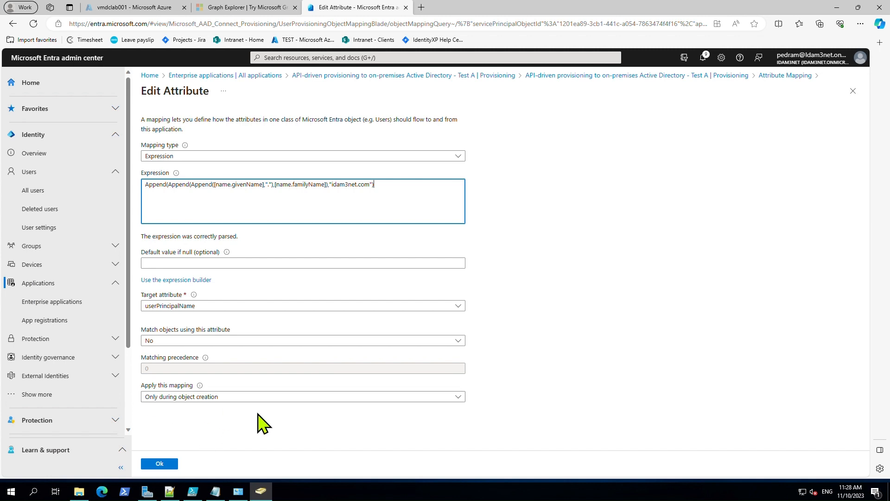
pyautogui.click(252, 397)
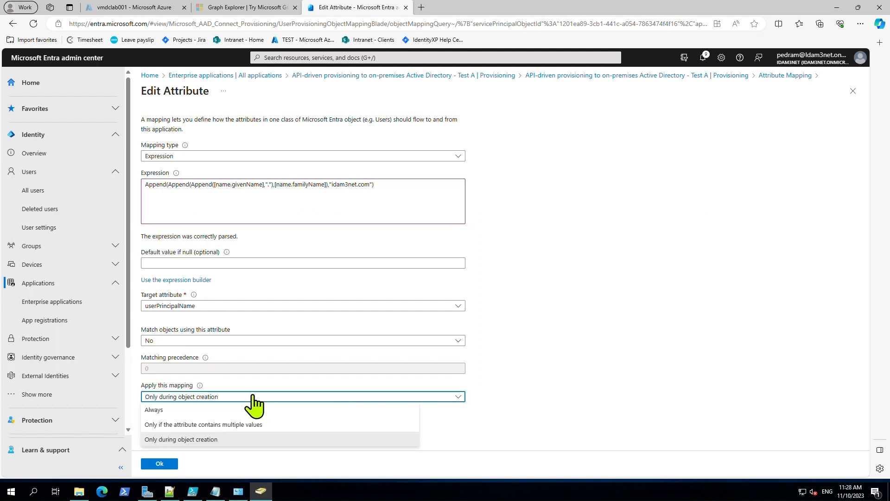
pyautogui.click(251, 410)
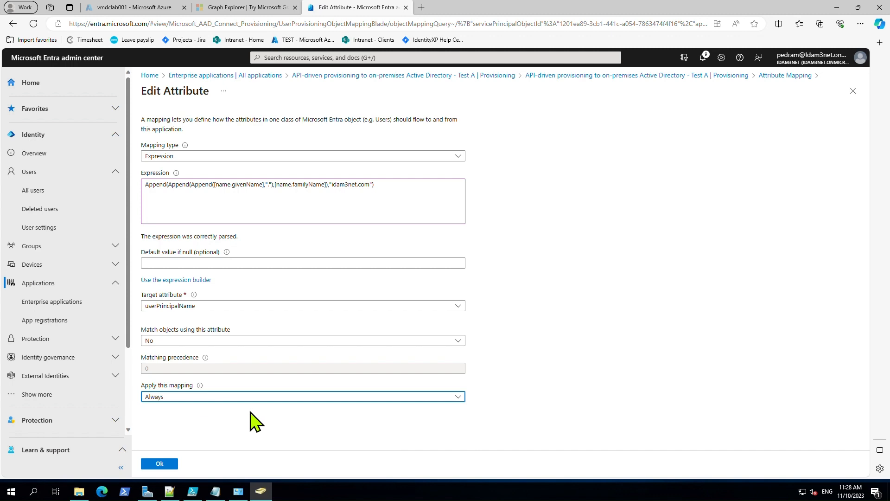
pyautogui.click(174, 464)
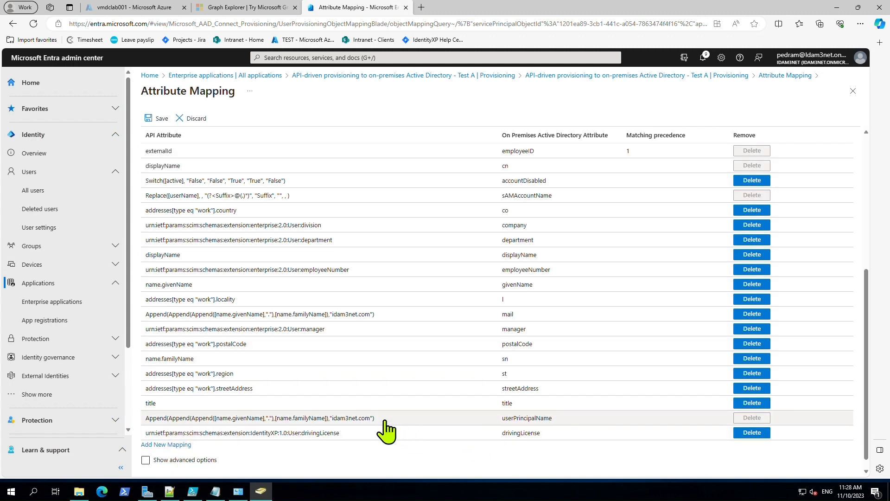
# Save the attribute mapping changes, agree to the resynchronization of assigned users and groups, and close the mapping page
pyautogui.click(149, 119)
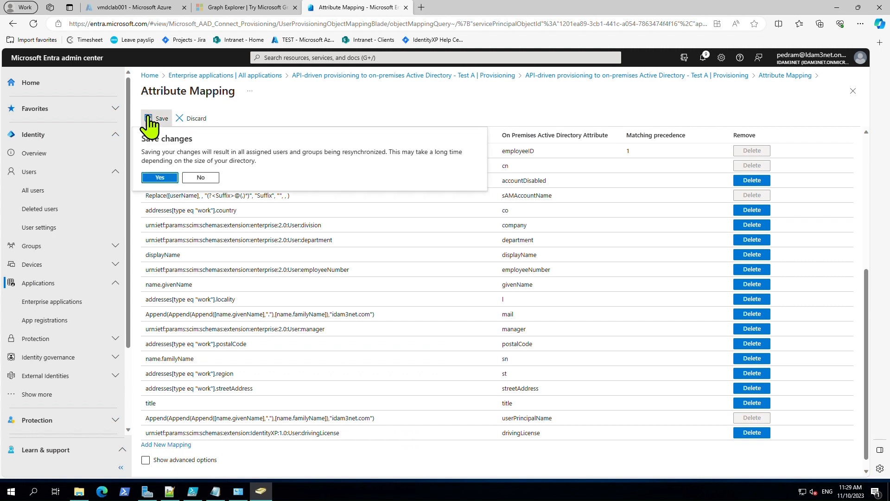
pyautogui.click(161, 176)
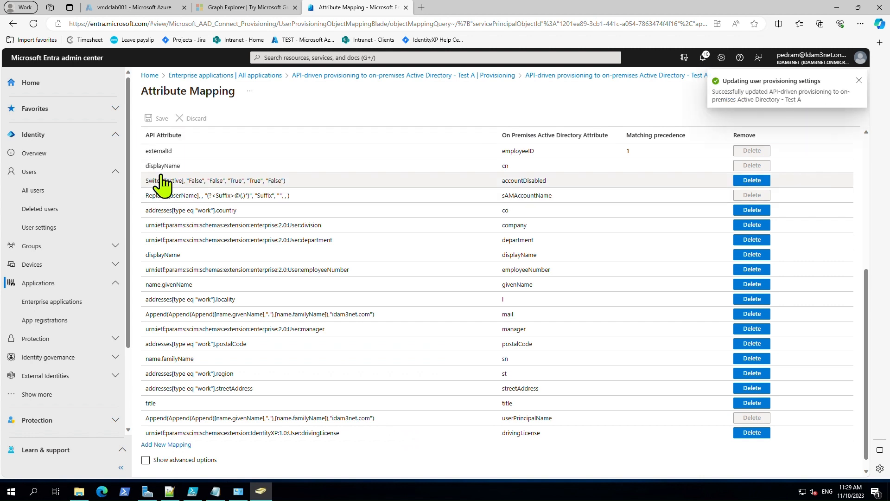
pyautogui.click(859, 80)
pyautogui.click(852, 92)
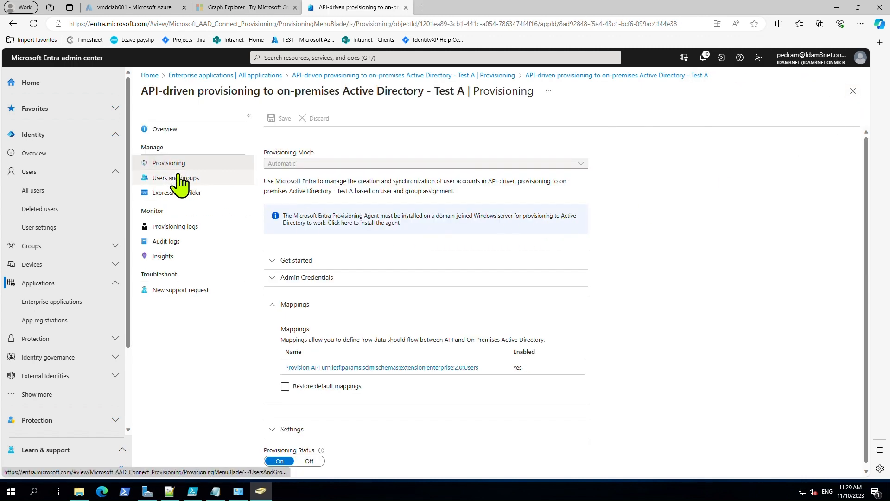
# Restart provisioning from the API-driven provisioning app's overview and confirm the restart
pyautogui.click(181, 135)
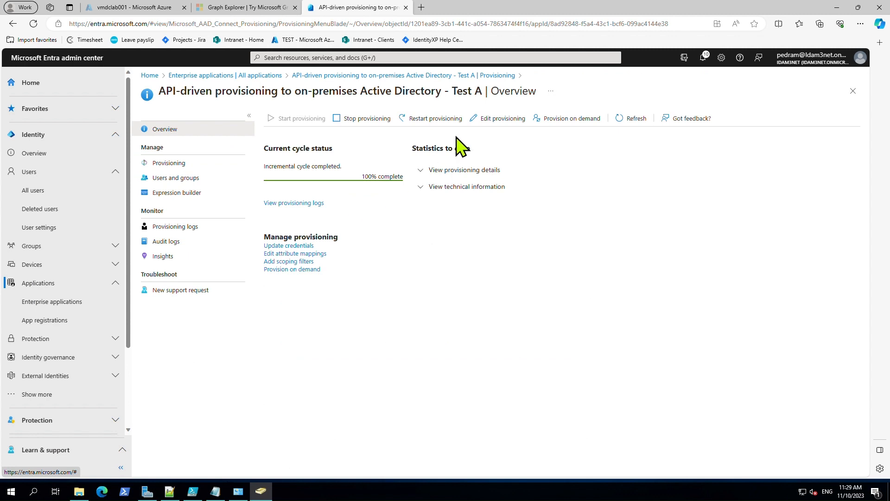
pyautogui.click(433, 119)
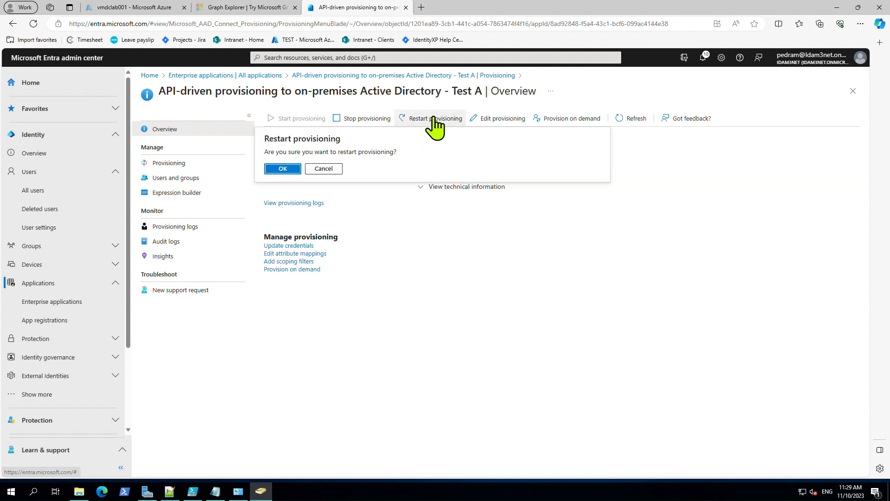
pyautogui.click(280, 169)
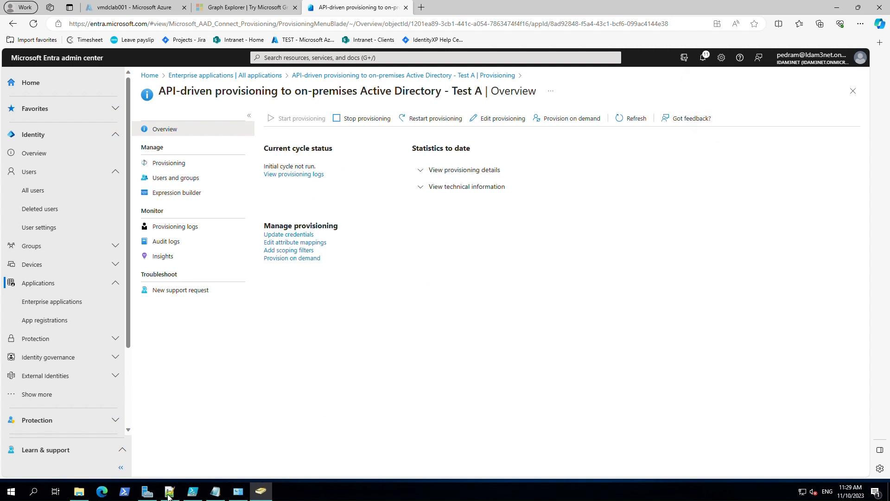
# Switch to Windows PowerShell ISE, reimport AttributeMapping.psd1, and run the CSV2SCIM.ps1 command that validates the mapping against csv-with-3-records.csv
pyautogui.click(151, 496)
pyautogui.click(150, 496)
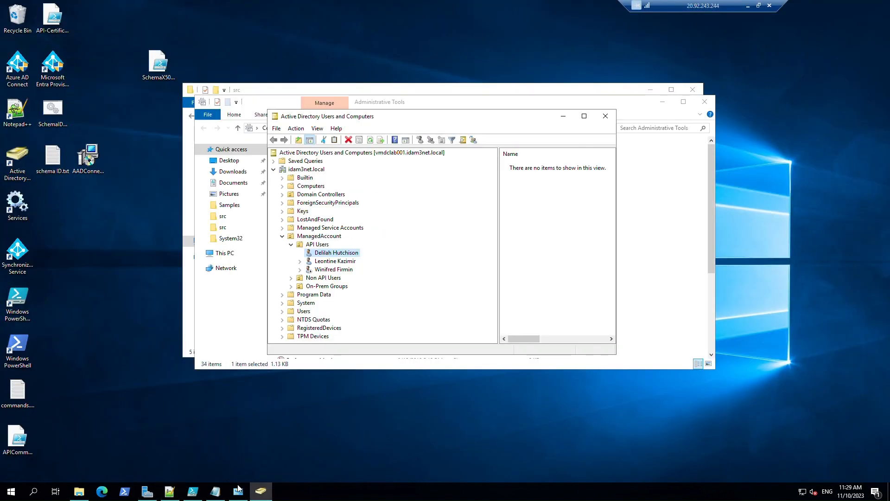
pyautogui.click(193, 491)
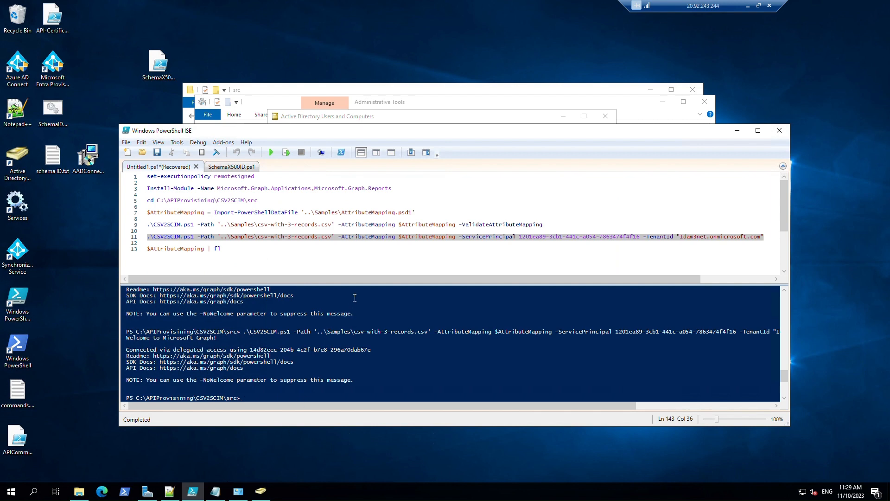
pyautogui.click(326, 224)
pyautogui.click(309, 214)
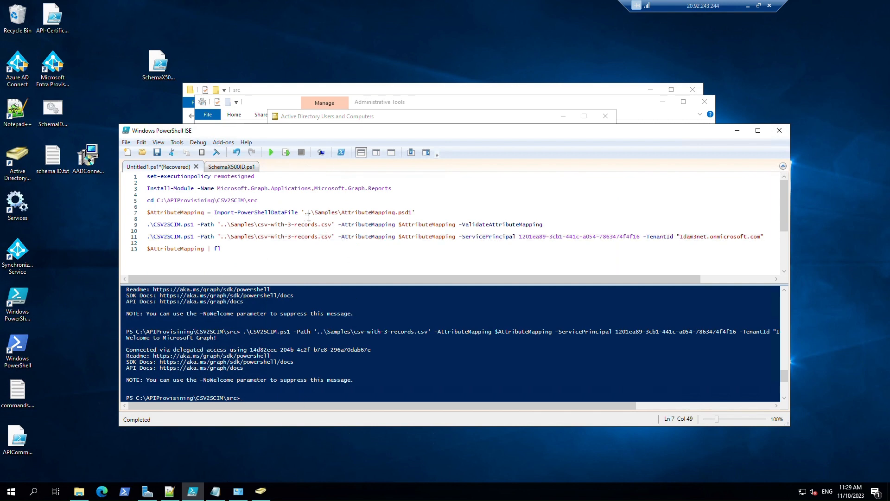
pyautogui.click(286, 153)
pyautogui.press('Down')
pyautogui.press('Down')
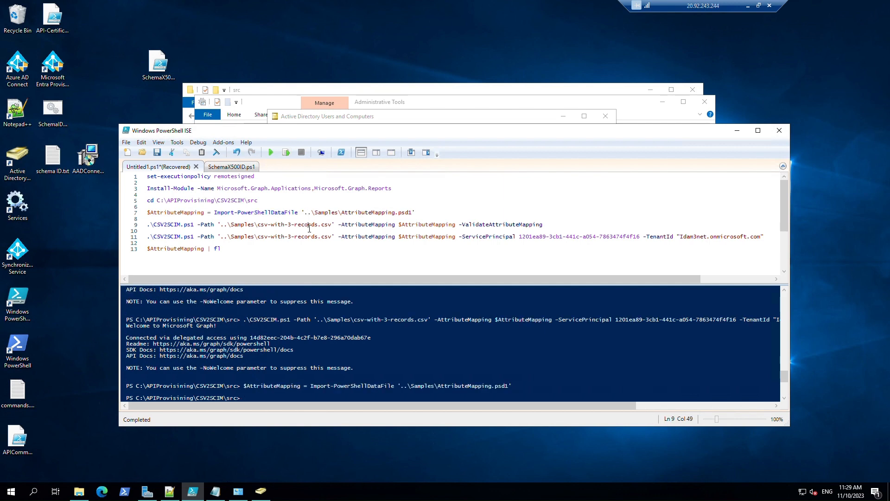
pyautogui.click(287, 153)
# Run the CSV2SCIM.ps1 line with the service principal and tenant parameters to send csv-with-3-records.csv to the provisioning app
pyautogui.click(313, 237)
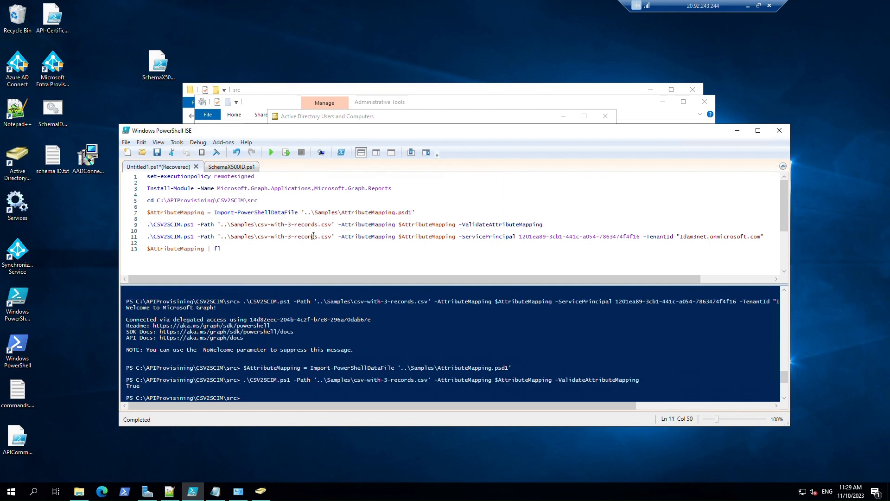
pyautogui.click(286, 152)
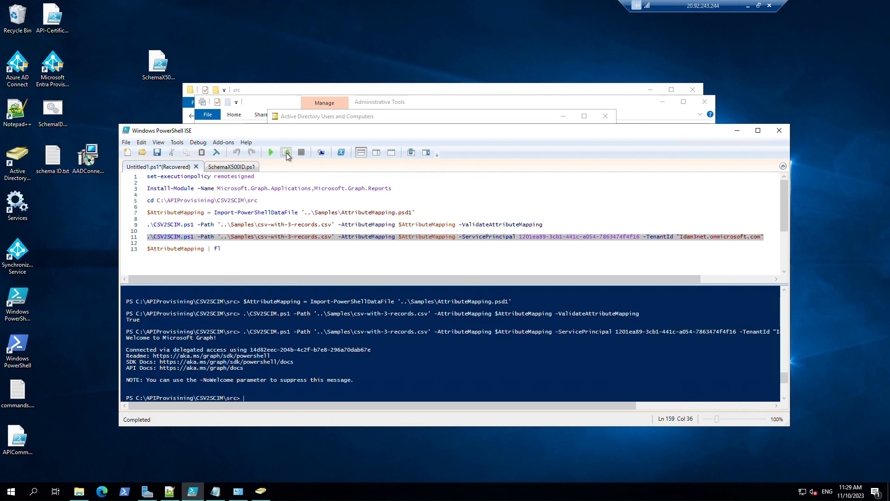
# In Active Directory Users and Computers, open the first API user's properties and check the e-mail and account logon name
pyautogui.click(414, 120)
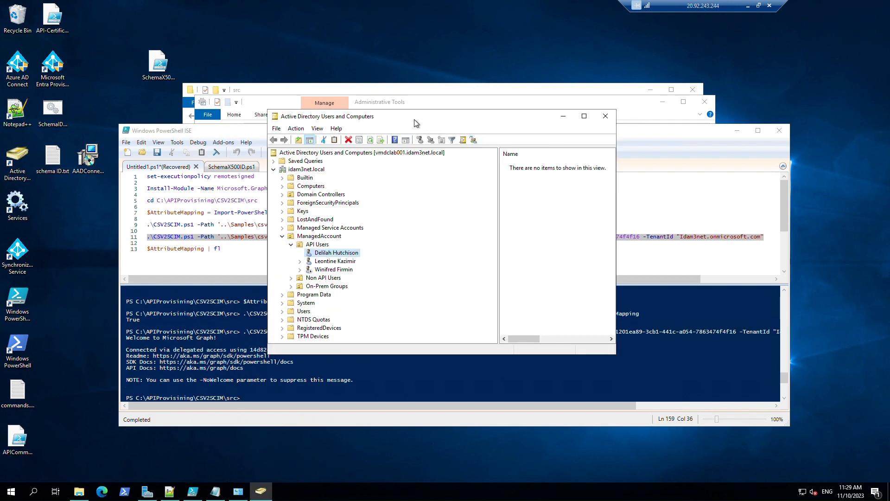
pyautogui.click(317, 244)
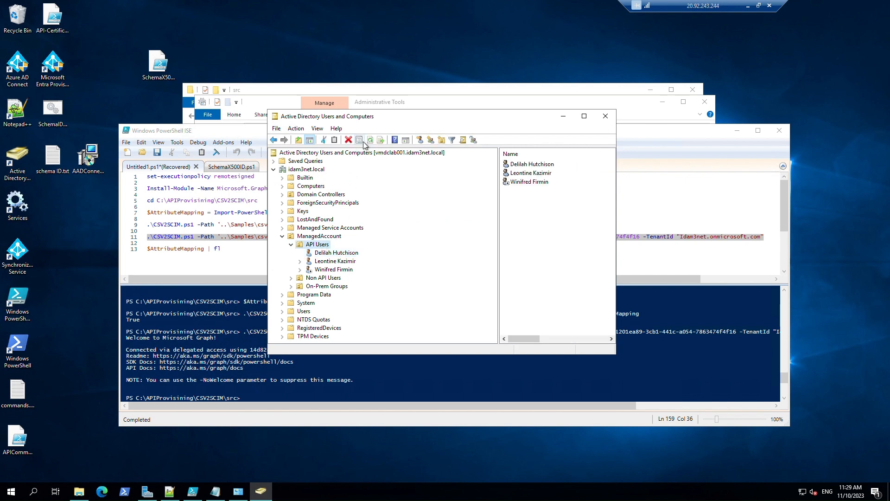
pyautogui.rightClick(336, 253)
pyautogui.click(385, 437)
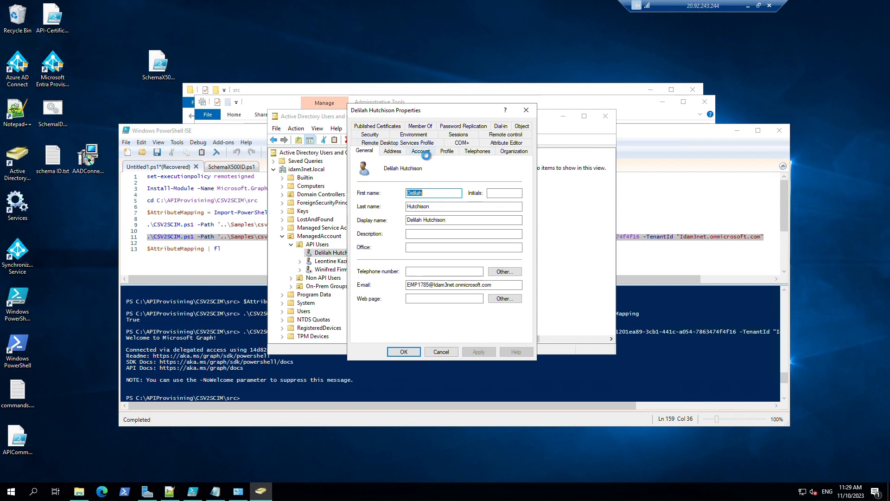
pyautogui.click(421, 151)
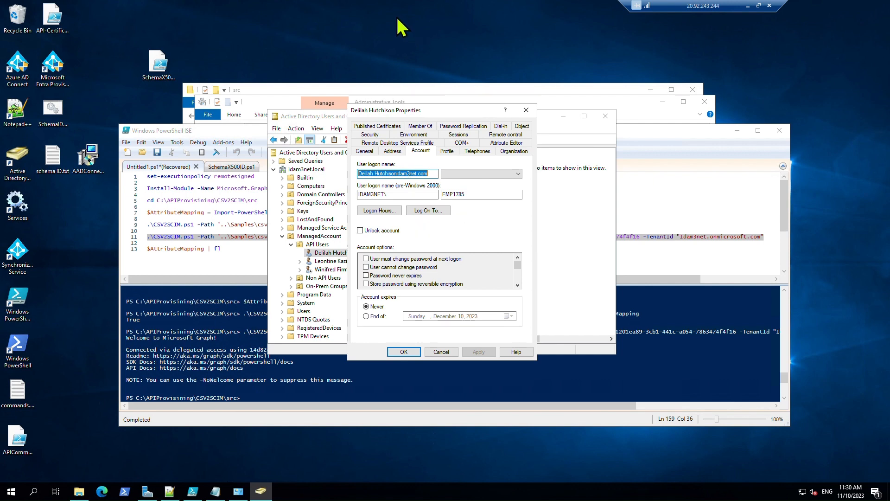
pyautogui.click(396, 174)
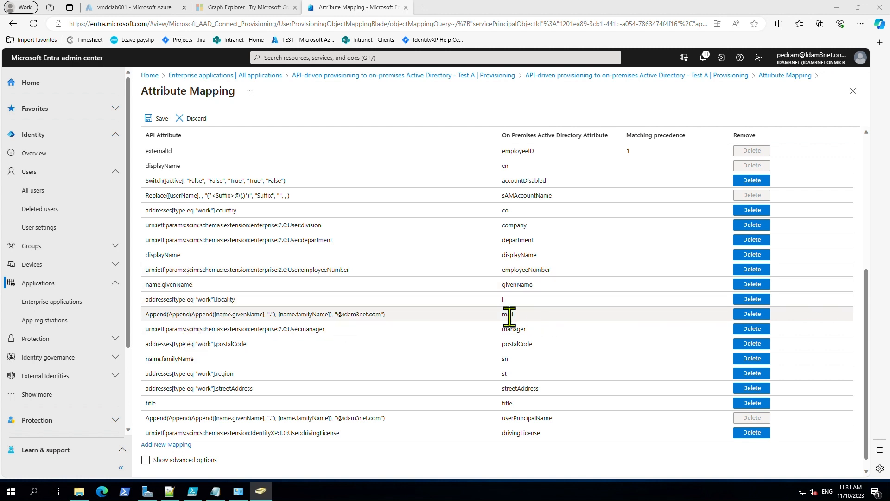
pyautogui.click(404, 316)
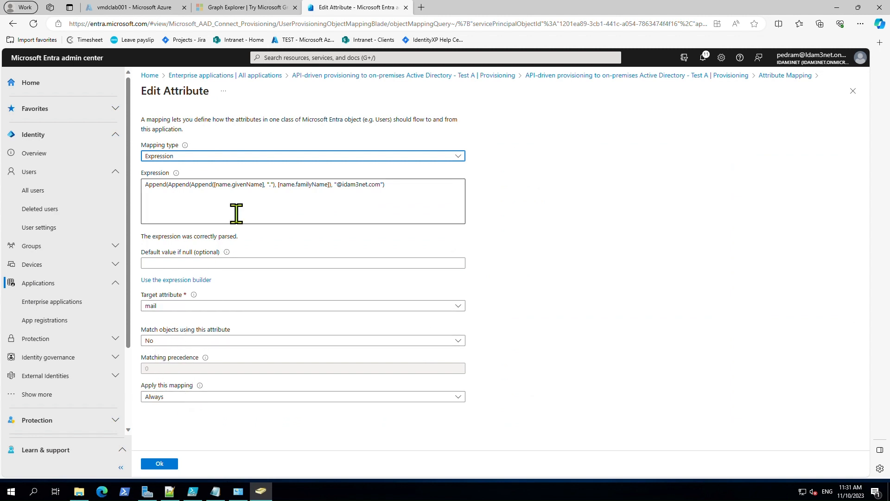
pyautogui.moveTo(337, 184); pyautogui.dragTo(397, 185)
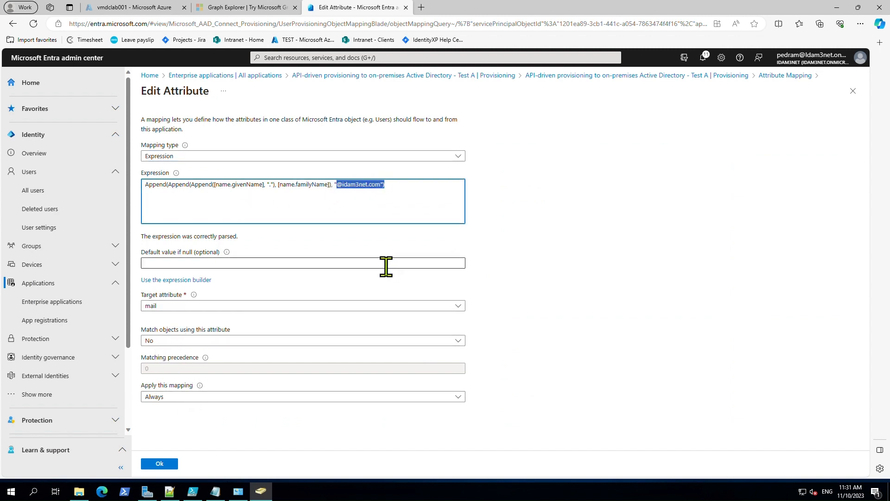
pyautogui.click(159, 464)
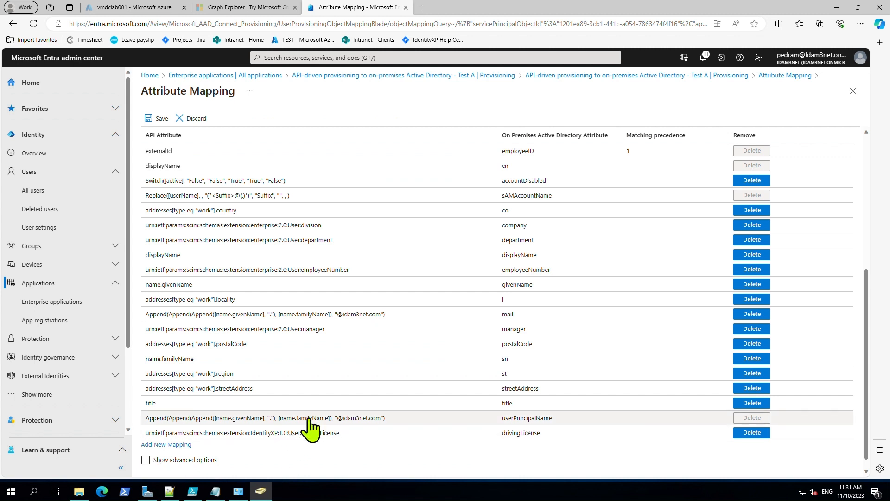
pyautogui.click(307, 418)
pyautogui.moveTo(337, 184); pyautogui.dragTo(340, 184)
pyautogui.click(163, 465)
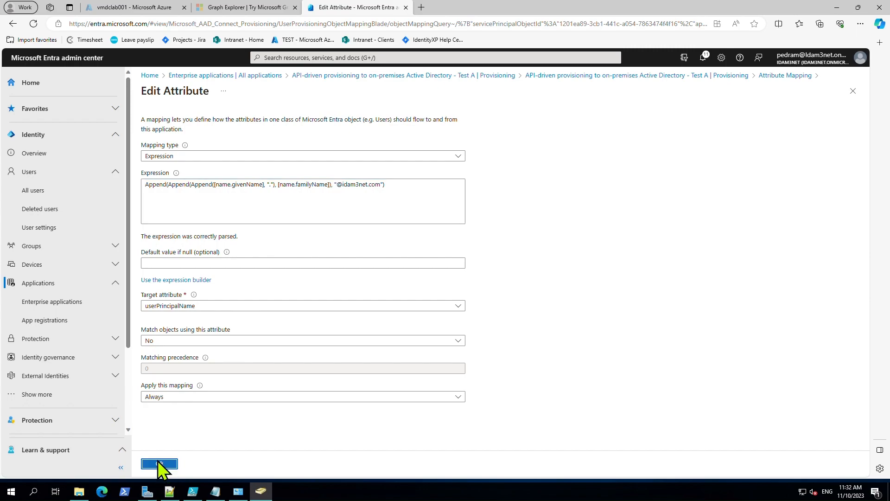
# Return to Windows PowerShell ISE and rerun the selected CSV2SCIM.ps1 command that uploads the three CSV records
pyautogui.click(192, 493)
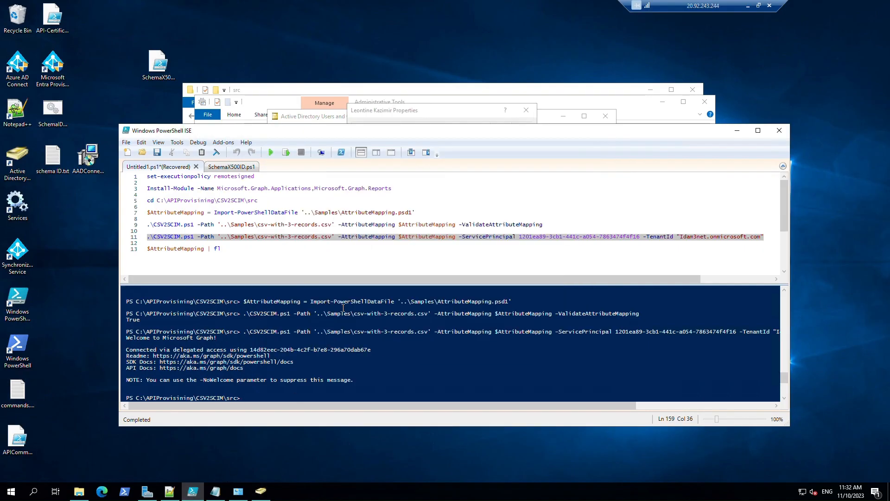
pyautogui.click(286, 153)
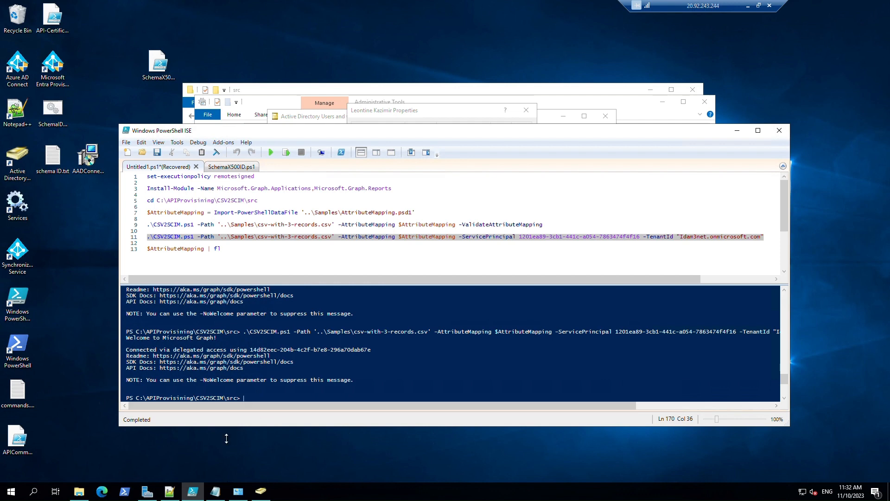
# Reopen the first API user's properties in Active Directory Users and Computers, check the e-mail address and logon name suffix, and cancel the dialog
pyautogui.click(266, 493)
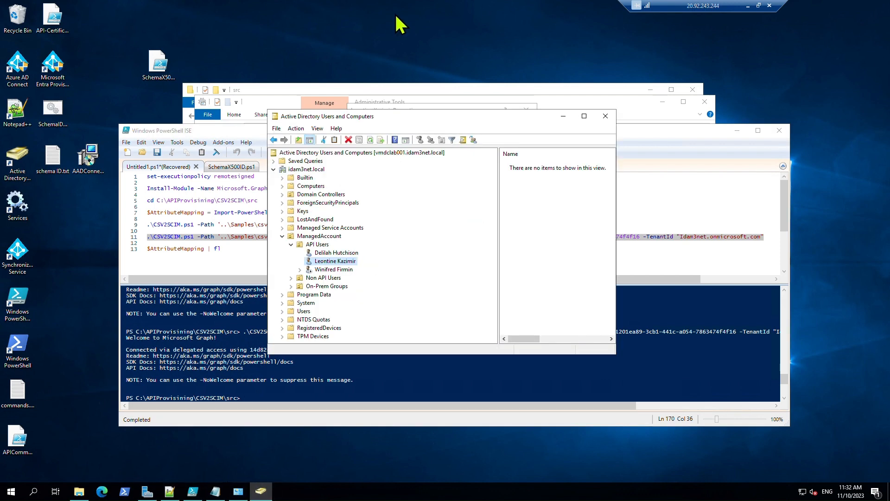
pyautogui.press('Up')
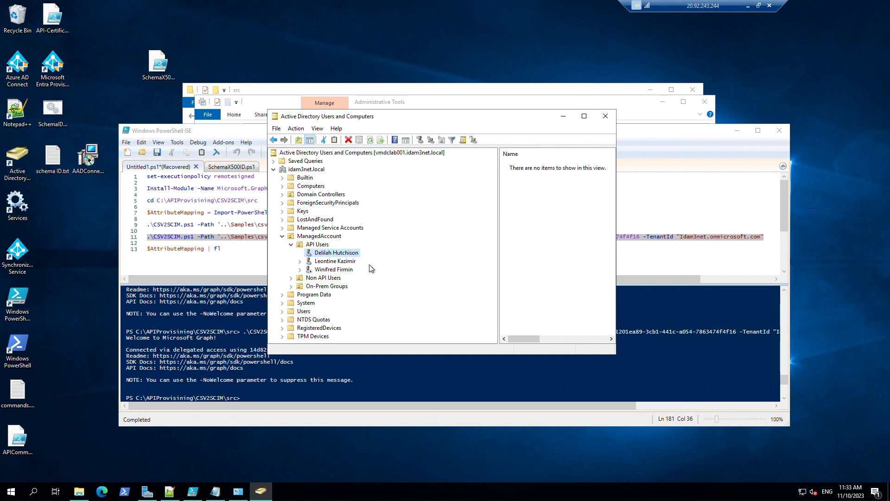
pyautogui.rightClick(345, 255)
pyautogui.click(402, 438)
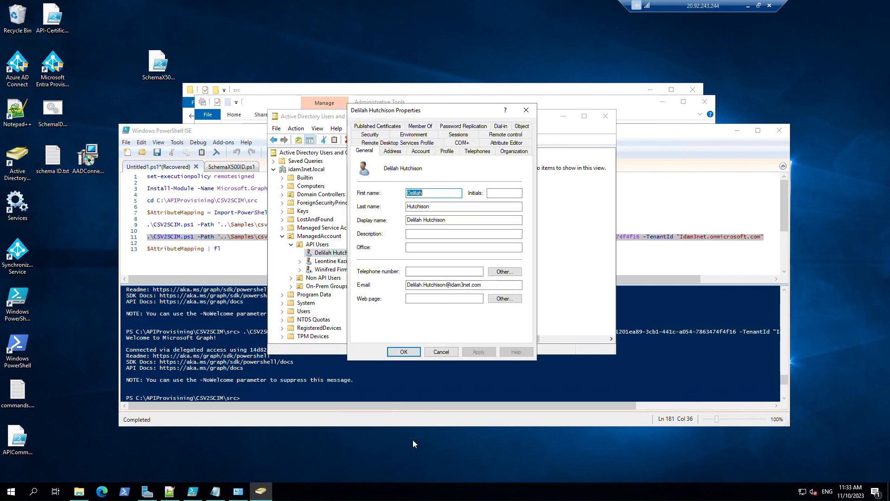
pyautogui.moveTo(482, 285); pyautogui.dragTo(406, 285)
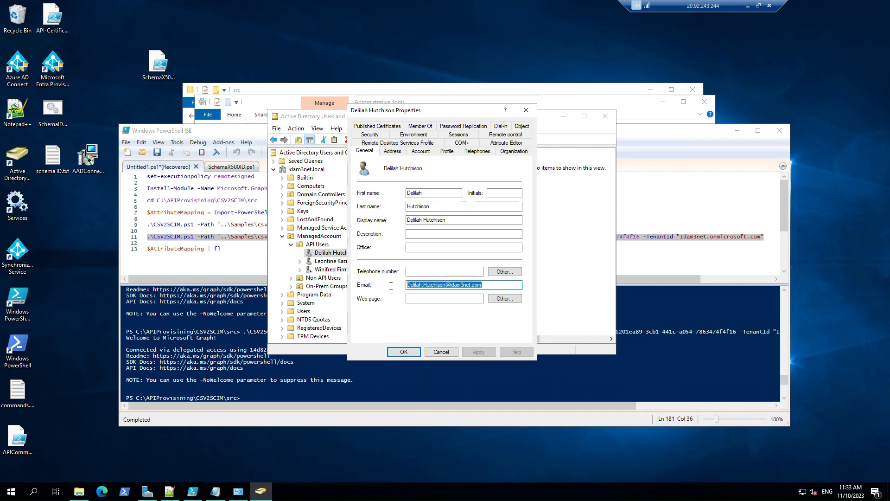
pyautogui.click(418, 154)
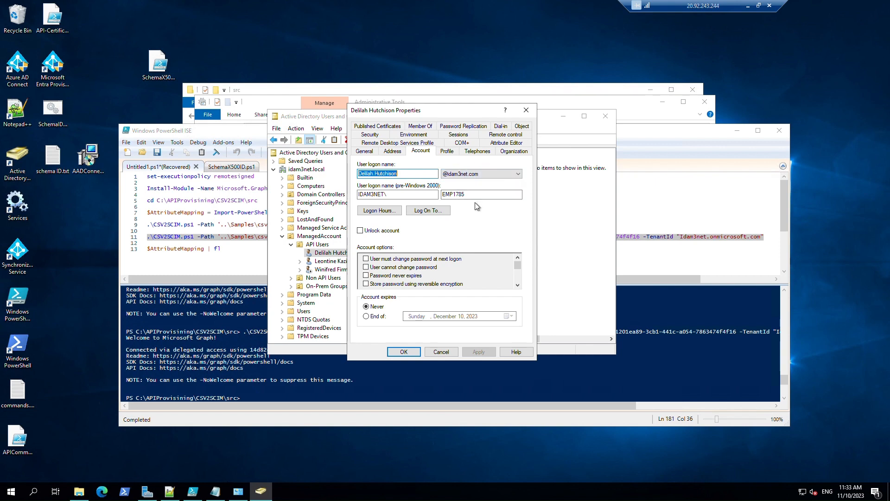
pyautogui.click(442, 352)
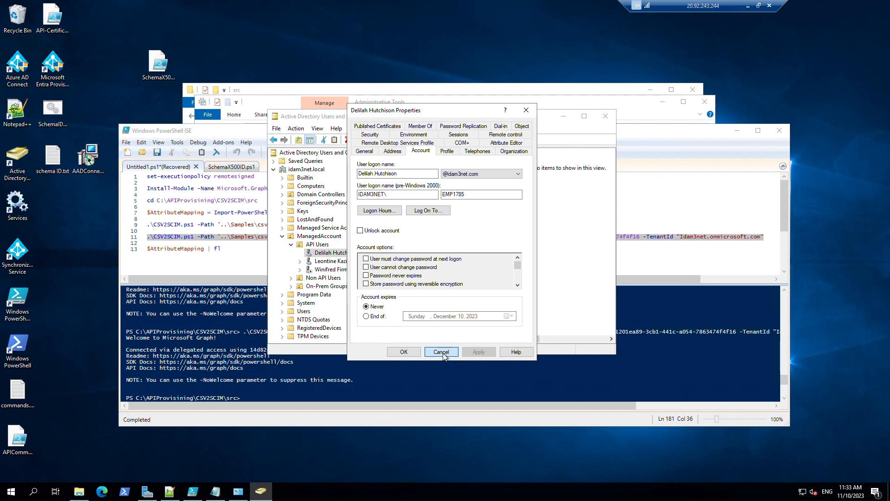
# Open the second API user's properties, check the e-mail address and account logon name suffix, and cancel the dialog
pyautogui.click(344, 262)
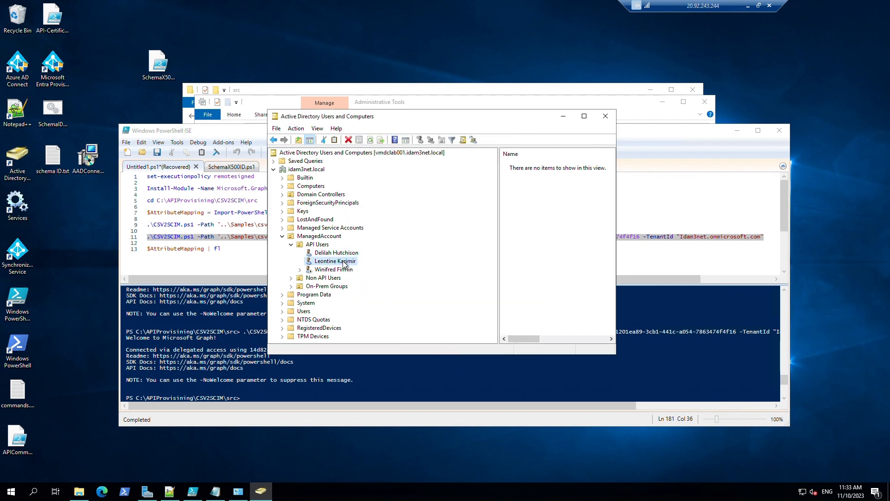
pyautogui.rightClick(345, 263)
pyautogui.click(411, 444)
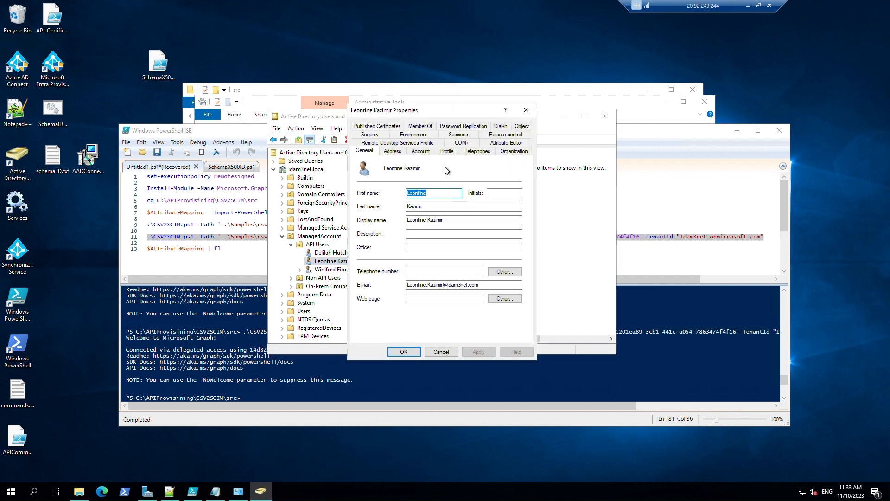
pyautogui.click(421, 151)
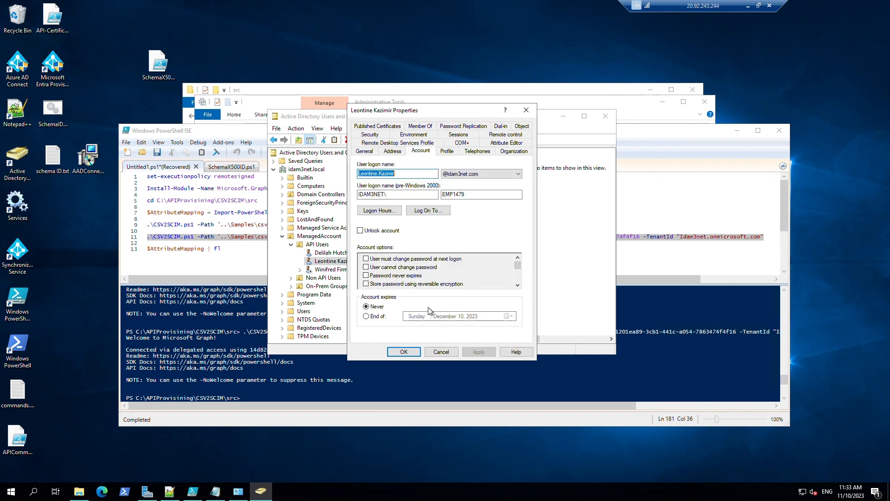
pyautogui.click(443, 353)
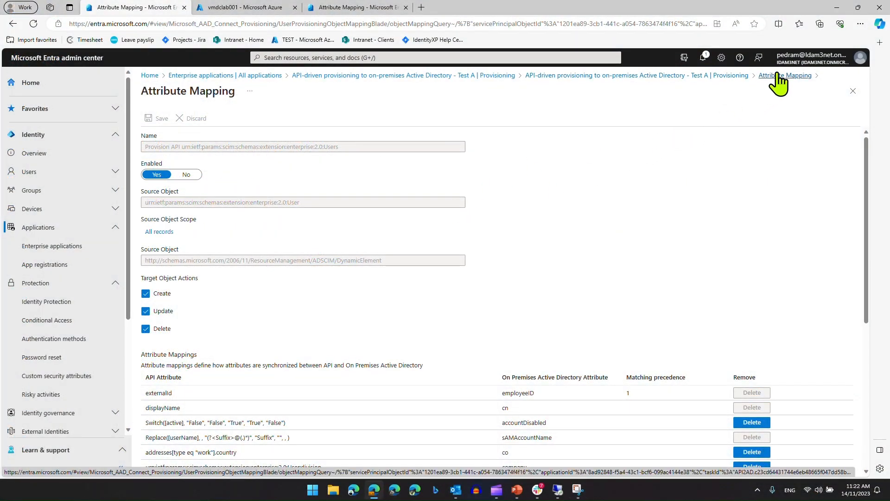
# Switch to the Entra admin center, reopen the Provision API user mapping from the provisioning page, and review its attribute mappings
pyautogui.click(708, 77)
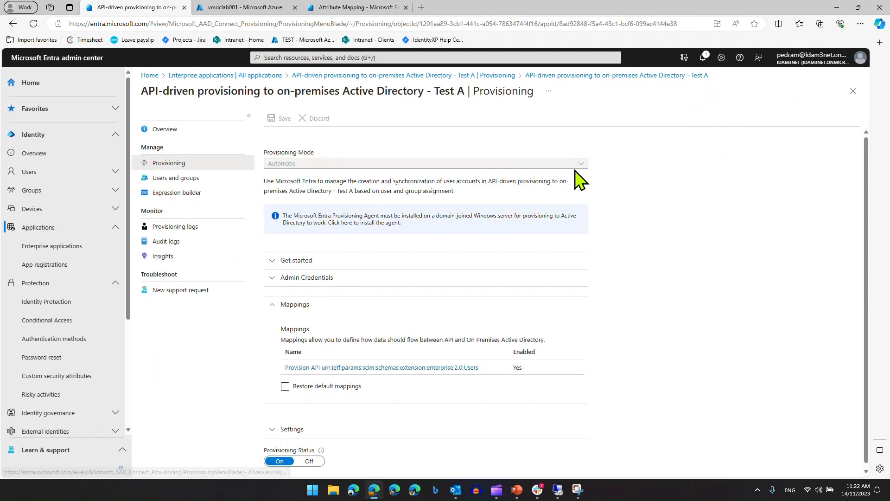
pyautogui.click(355, 369)
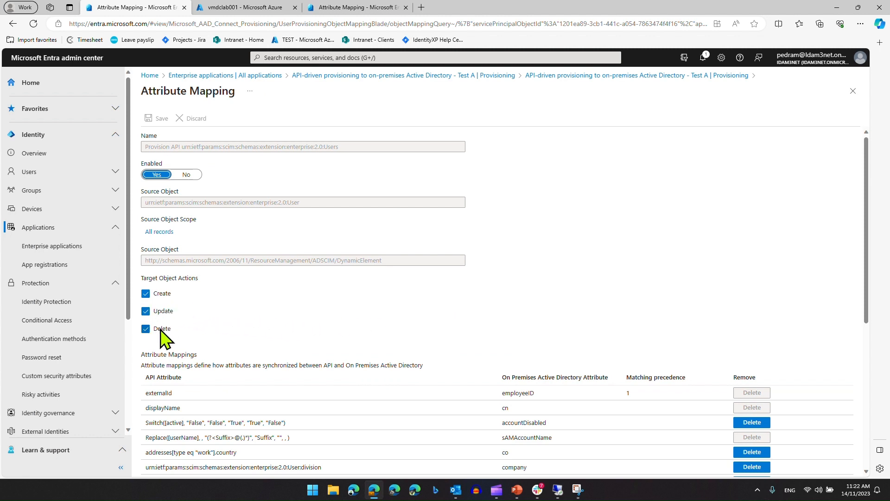
pyautogui.scroll(-1, 198, 340)
pyautogui.scroll(-3, 197, 341)
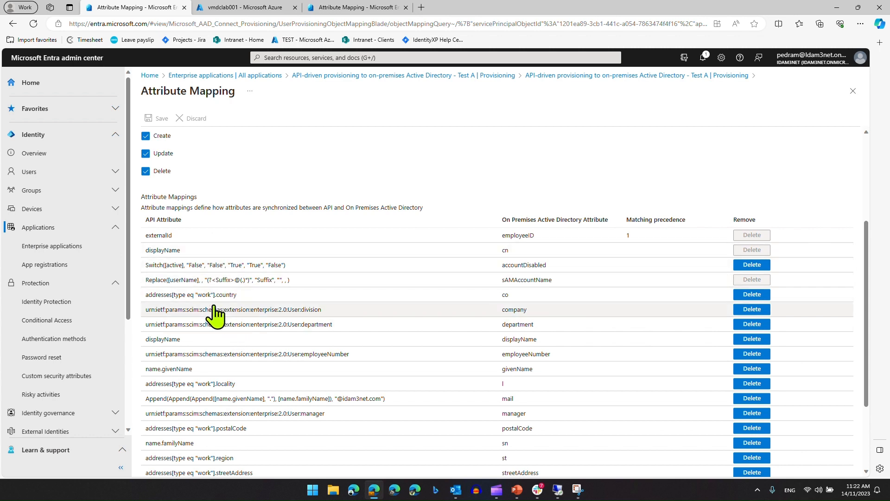
pyautogui.scroll(-1, 213, 306)
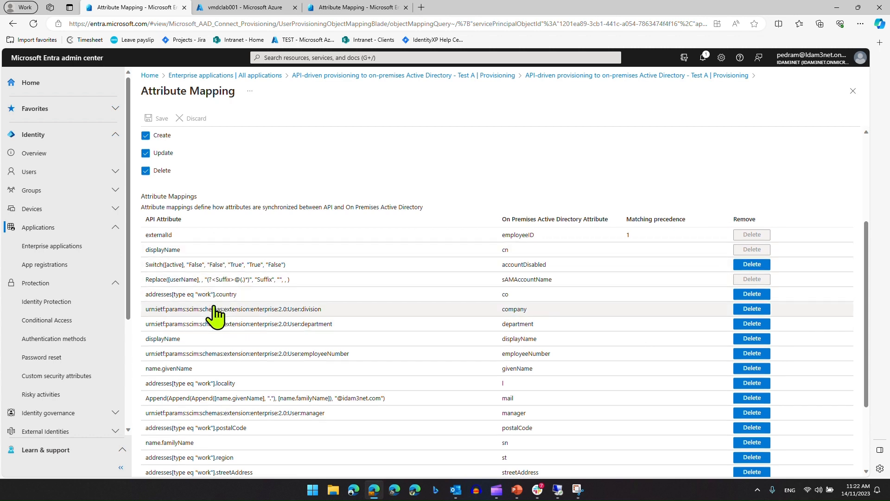
pyautogui.scroll(-1, 214, 307)
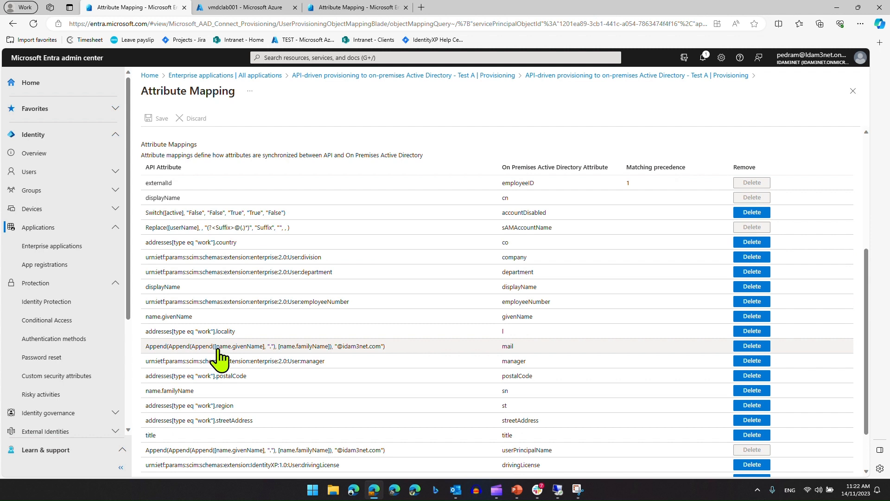
pyautogui.scroll(-1, 220, 357)
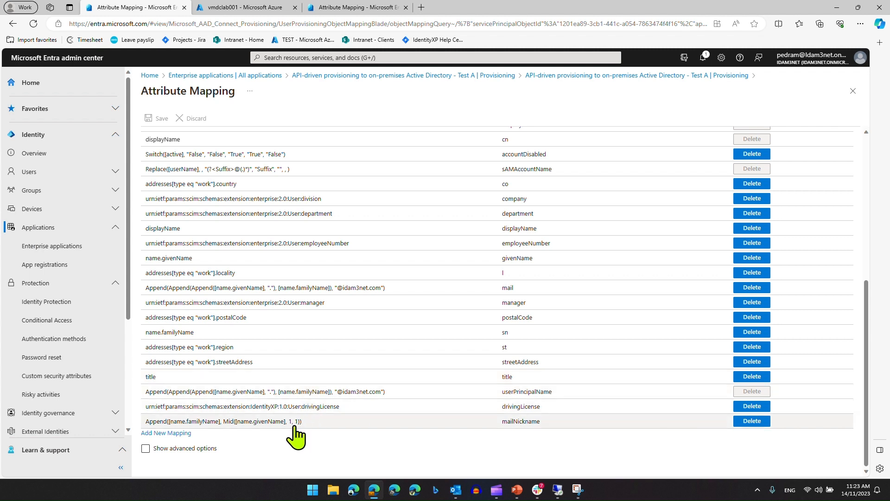
# Open the mailNickname mapping, inspect its expression, and load it in the expression builder
pyautogui.click(265, 421)
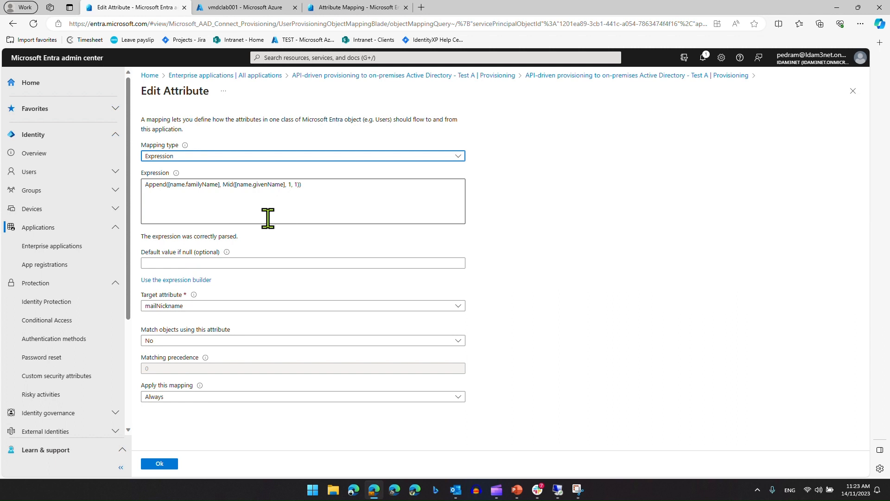
pyautogui.click(326, 186)
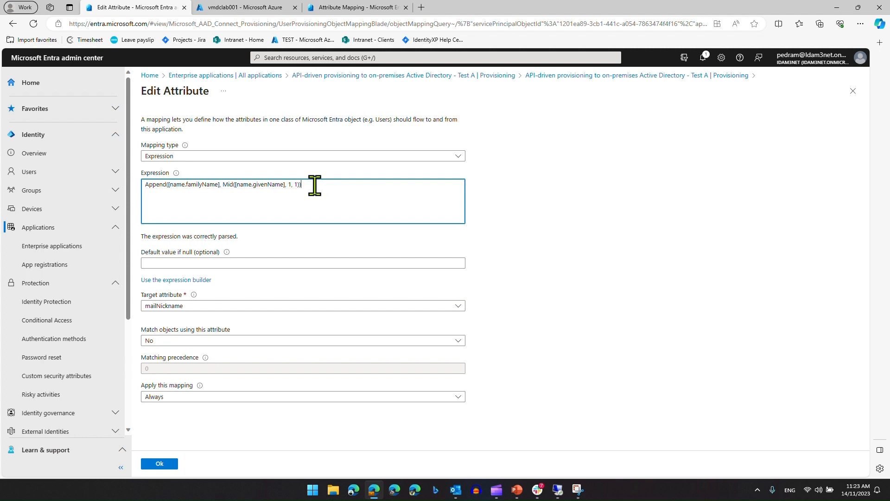
pyautogui.click(207, 280)
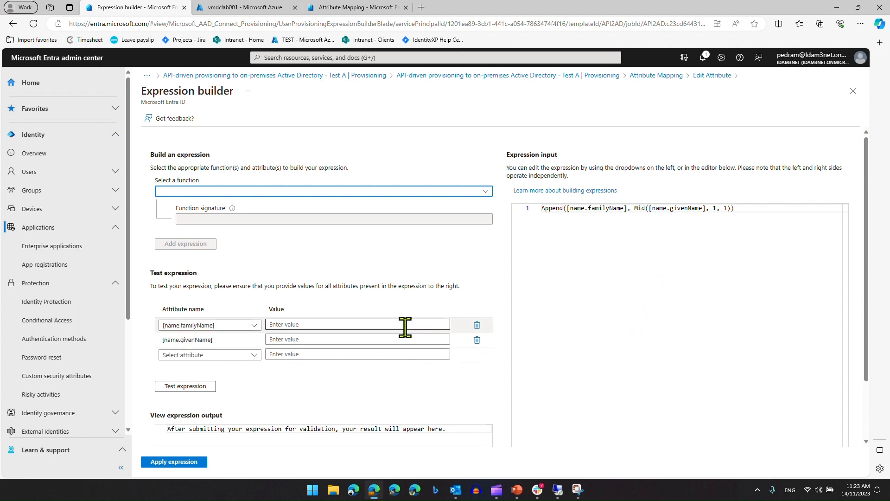
# Open the Microsoft Learn reference on building expressions, look through the function descriptions, and close the page
pyautogui.click(537, 190)
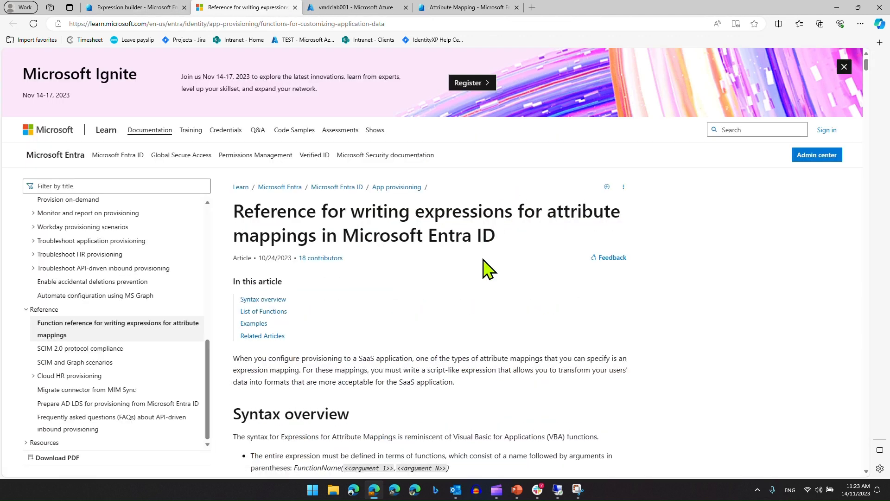
pyautogui.scroll(-4, 482, 269)
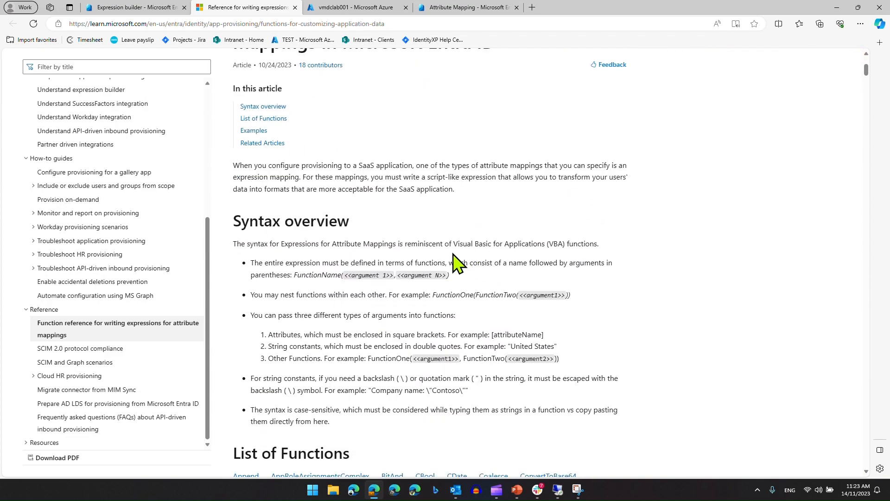
pyautogui.scroll(-20, 411, 206)
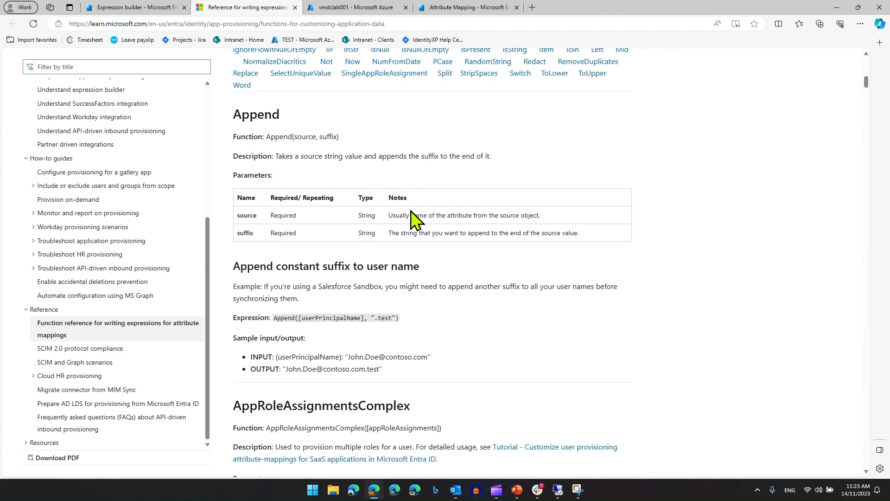
pyautogui.scroll(-14, 411, 223)
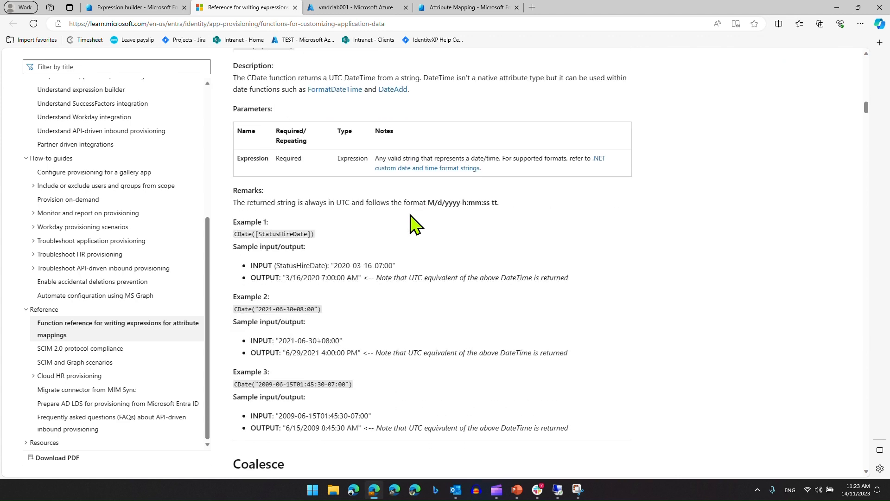
pyautogui.click(295, 7)
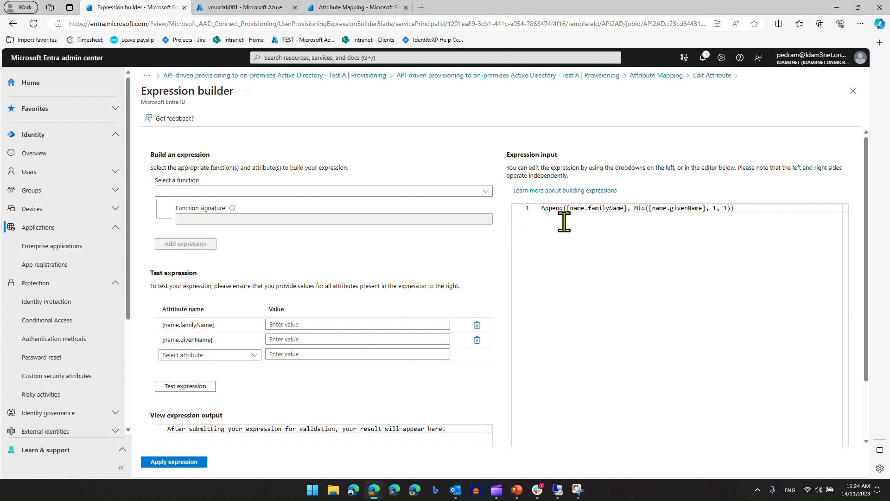
# Test the mailNickname expression with familyName "FamilyTest" and givenName "FirstnameTest", and leave the expression builder, discarding the edits
pyautogui.click(336, 324)
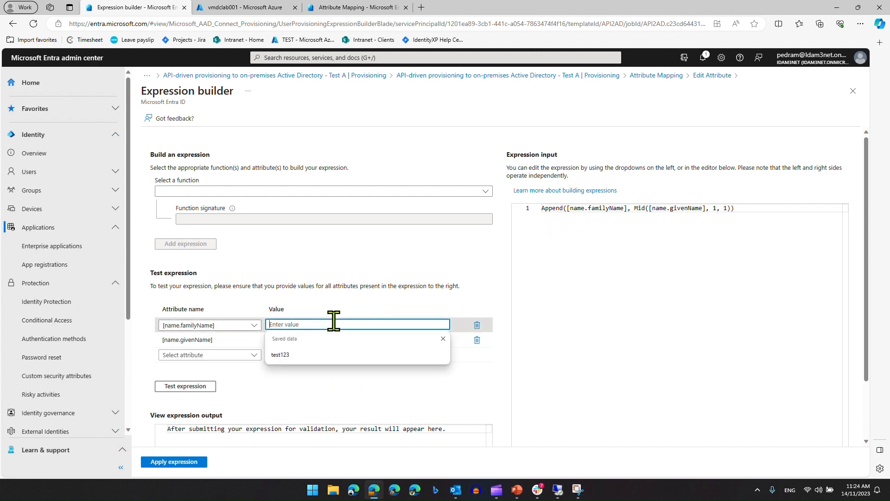
pyautogui.write('FamilyTest')
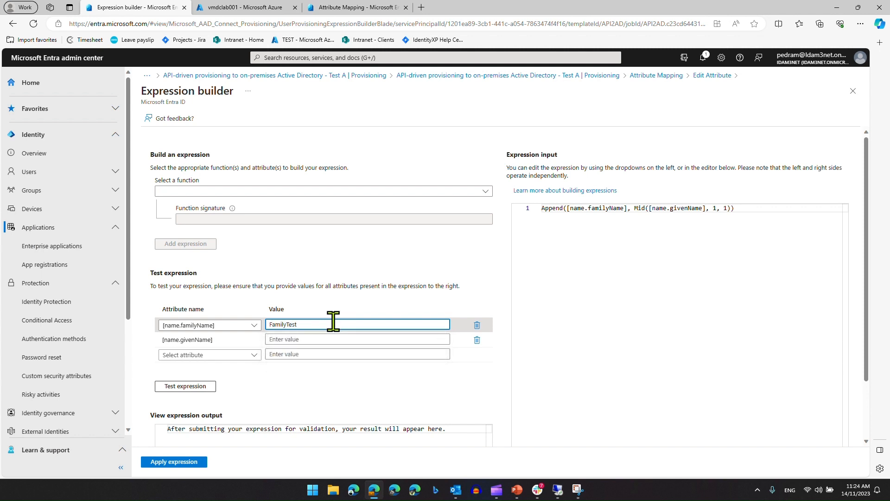
pyautogui.click(323, 336)
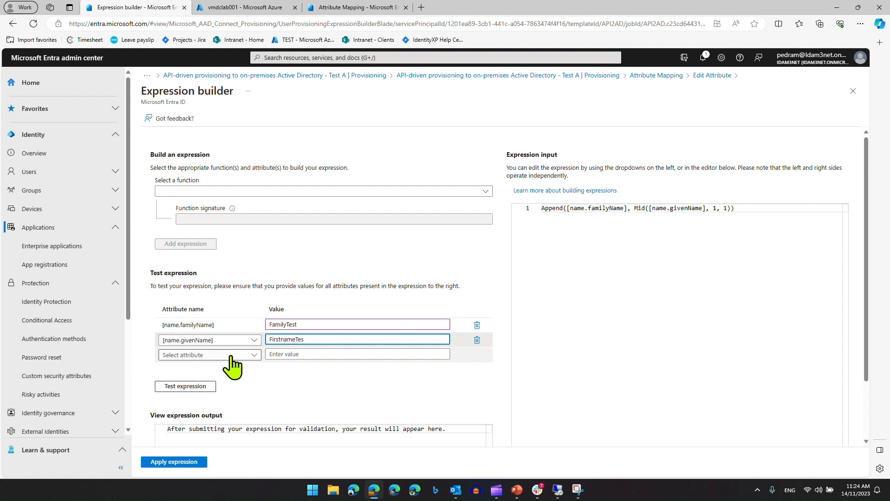
pyautogui.write('t')
pyautogui.click(191, 388)
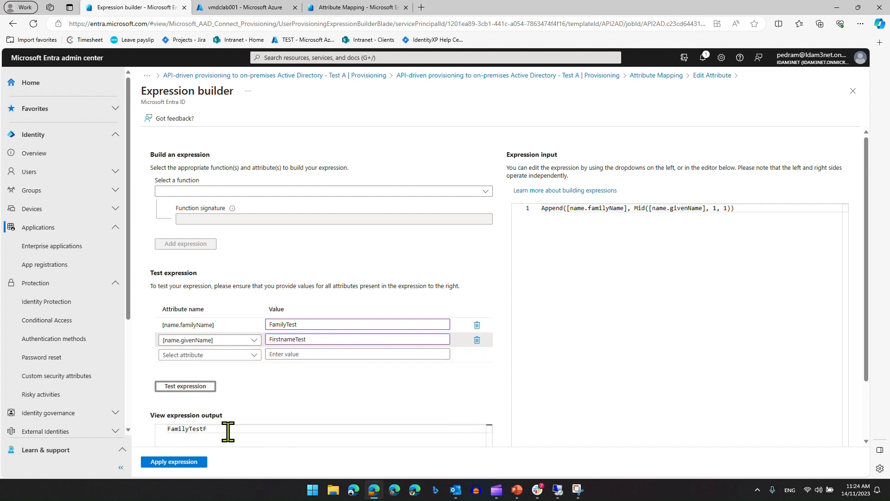
pyautogui.click(254, 342)
pyautogui.click(276, 395)
pyautogui.click(853, 91)
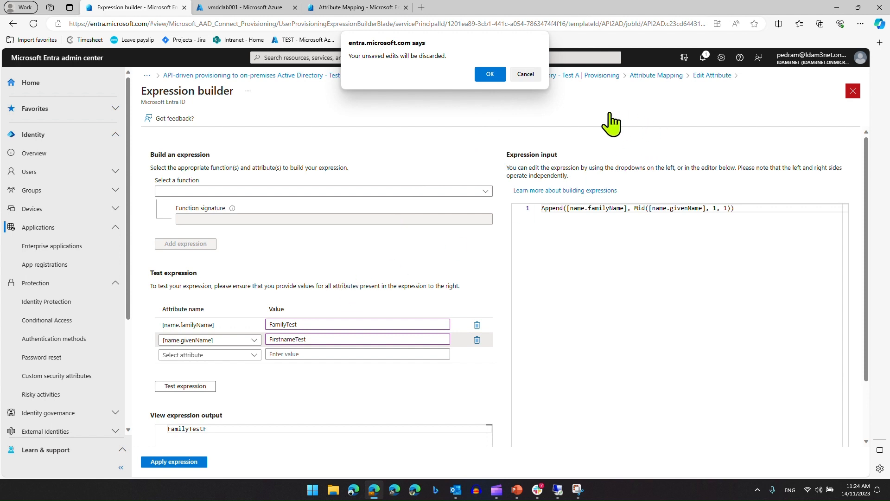
pyautogui.press('Return')
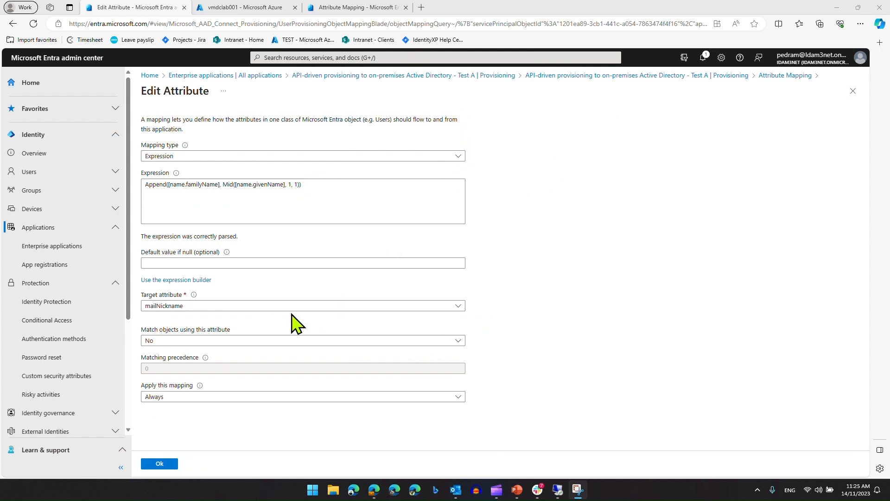
# Examine the available target attributes and the apply-this-mapping options of the mailNickname mapping, and accept it without changes
pyautogui.click(317, 310)
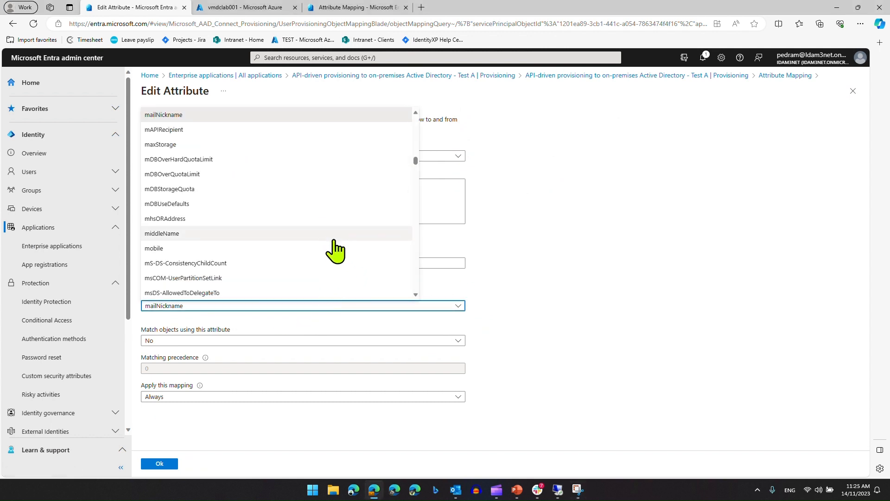
pyautogui.scroll(-1, 334, 251)
pyautogui.scroll(-5, 335, 259)
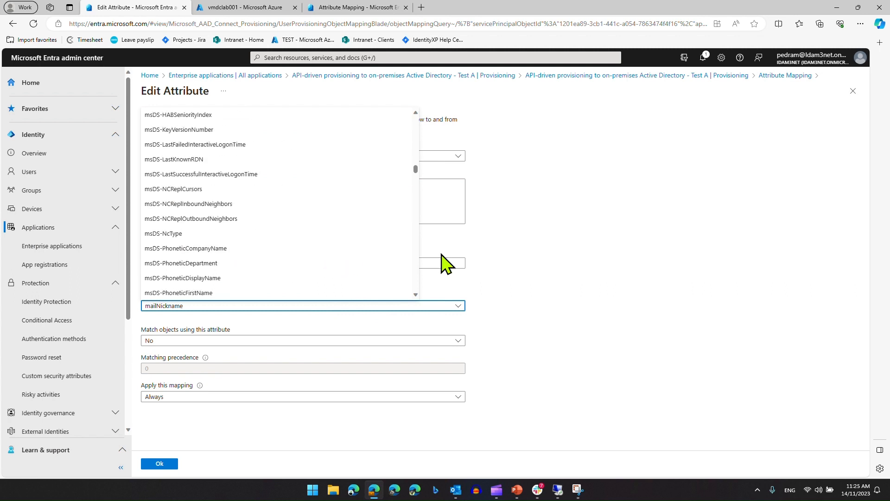
pyautogui.click(546, 275)
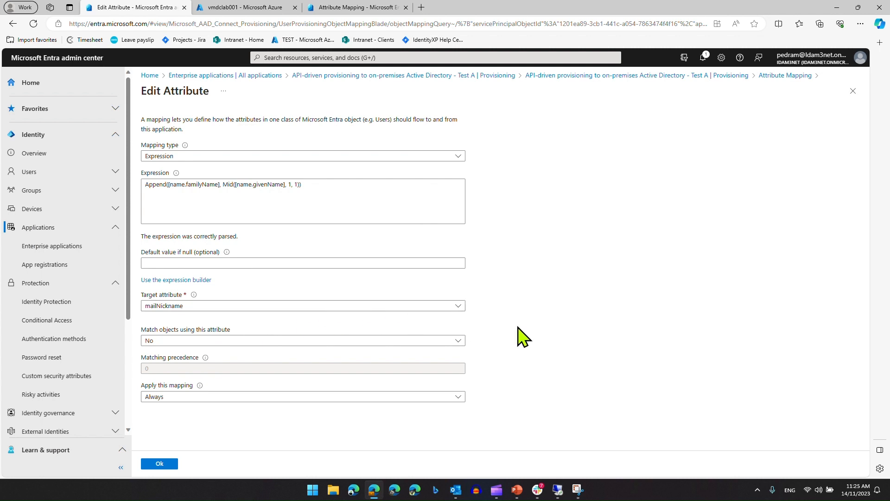
pyautogui.click(458, 398)
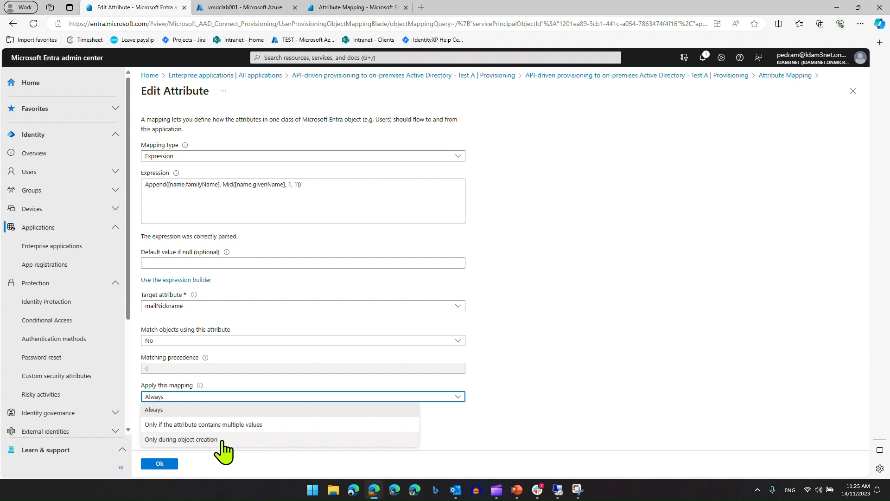
pyautogui.click(555, 381)
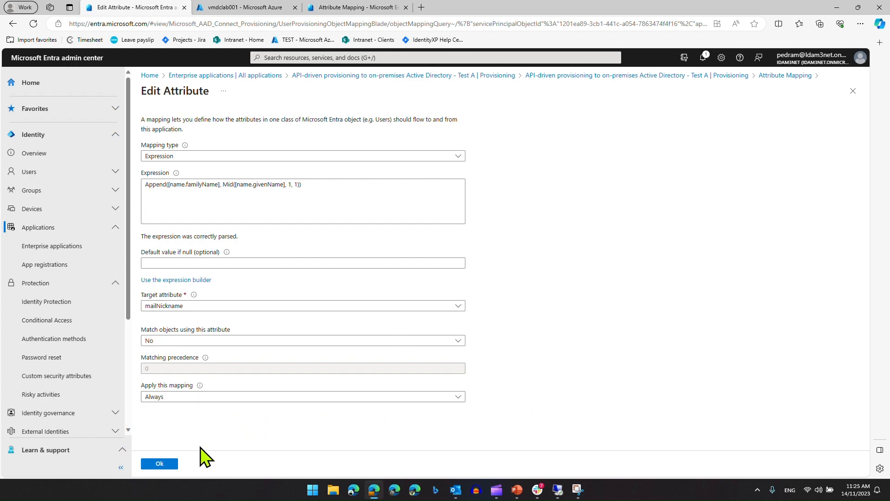
pyautogui.click(165, 465)
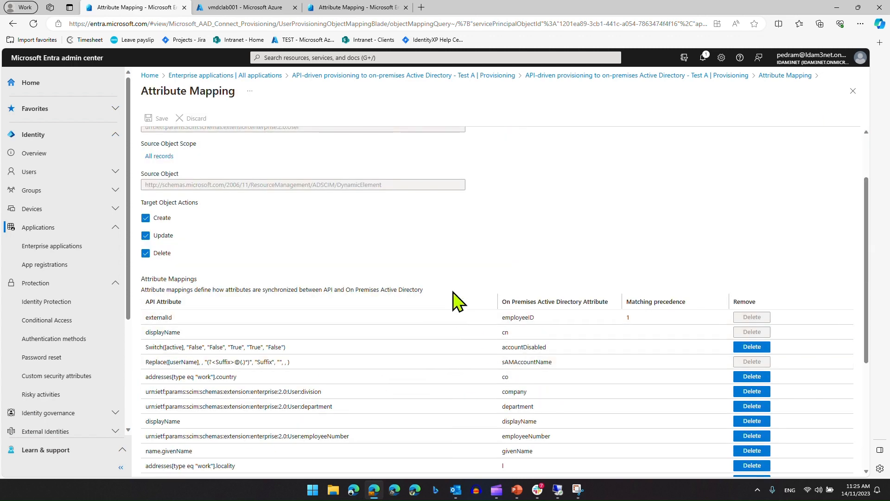
# Inspect the matching settings of the externalId to employeeID mapping, close it, and look over the remaining attribute mappings
pyautogui.scroll(-2, 454, 269)
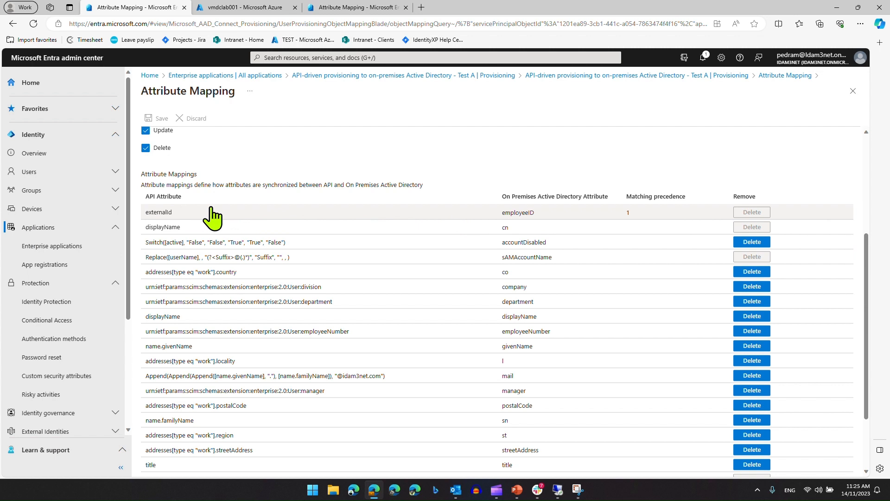
pyautogui.scroll(-2, 388, 249)
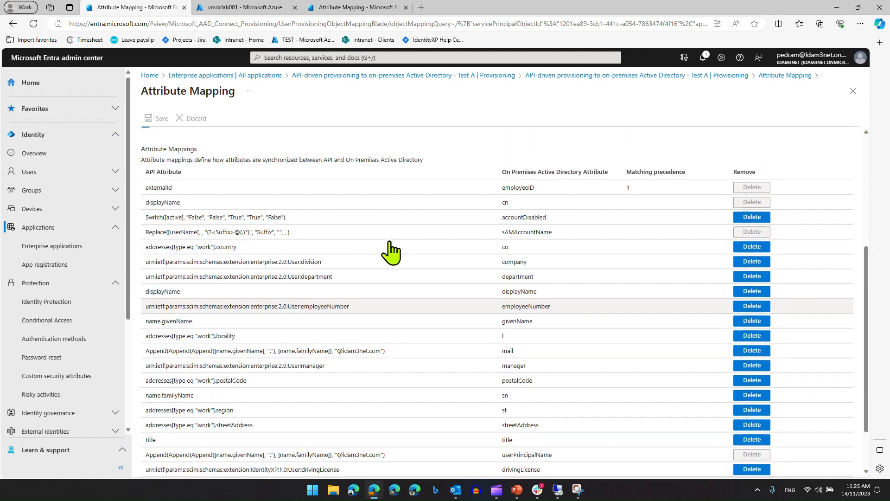
pyautogui.scroll(6, 391, 252)
pyautogui.scroll(-3, 387, 300)
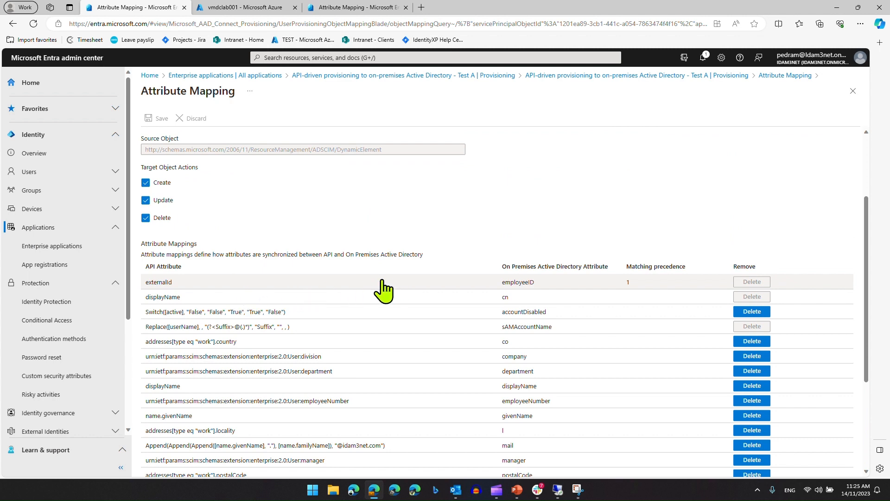
pyautogui.click(366, 283)
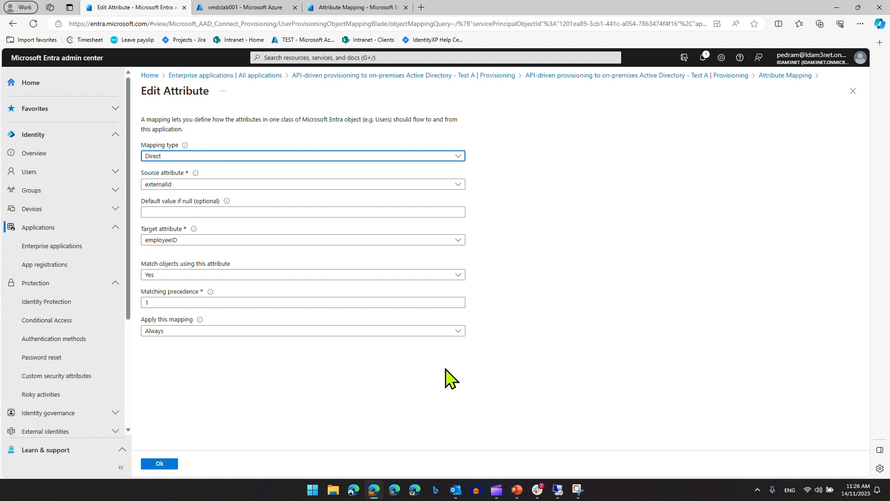
pyautogui.click(853, 91)
pyautogui.scroll(-3, 406, 227)
pyautogui.scroll(2, 407, 227)
pyautogui.scroll(-2, 406, 228)
pyautogui.scroll(2, 406, 230)
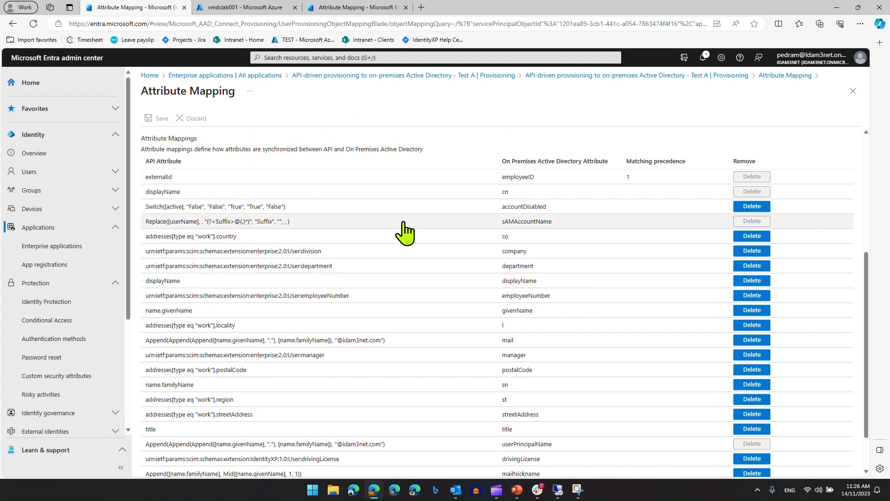
# Look over the list of attribute mappings and show the advanced options below it
pyautogui.scroll(-2, 404, 232)
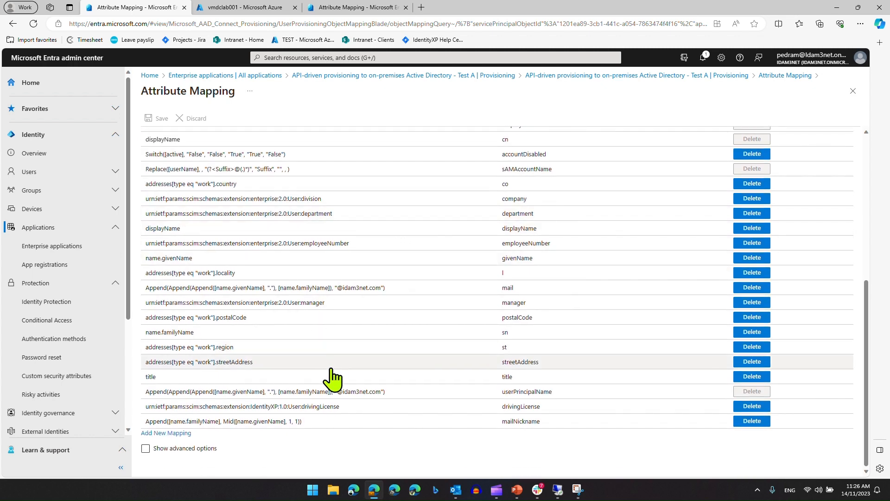
pyautogui.scroll(2, 341, 387)
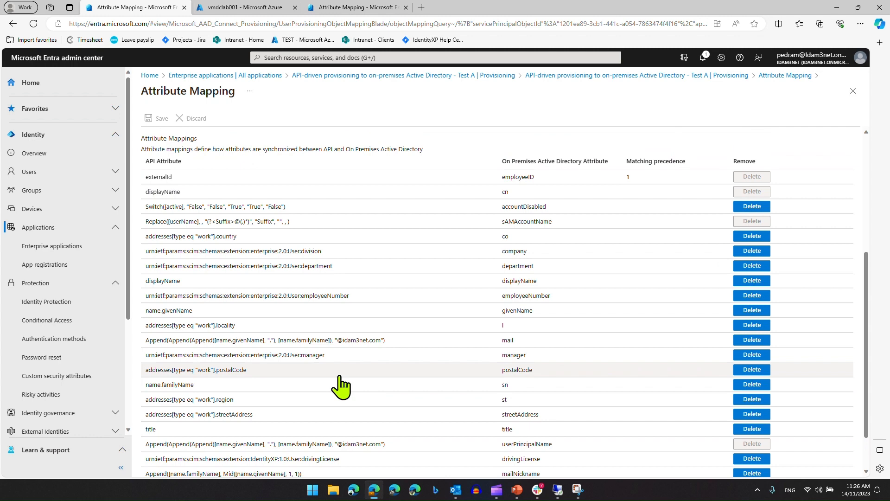
pyautogui.scroll(-2, 341, 387)
pyautogui.click(163, 448)
pyautogui.scroll(-3, 306, 395)
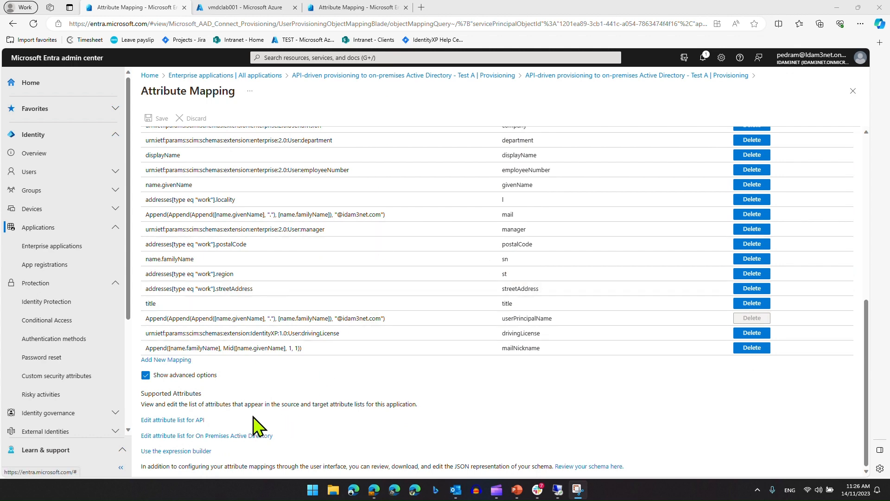
# Open the attribute list for API, examine its attributes, types, primary key and required settings, and close it without changes
pyautogui.click(185, 420)
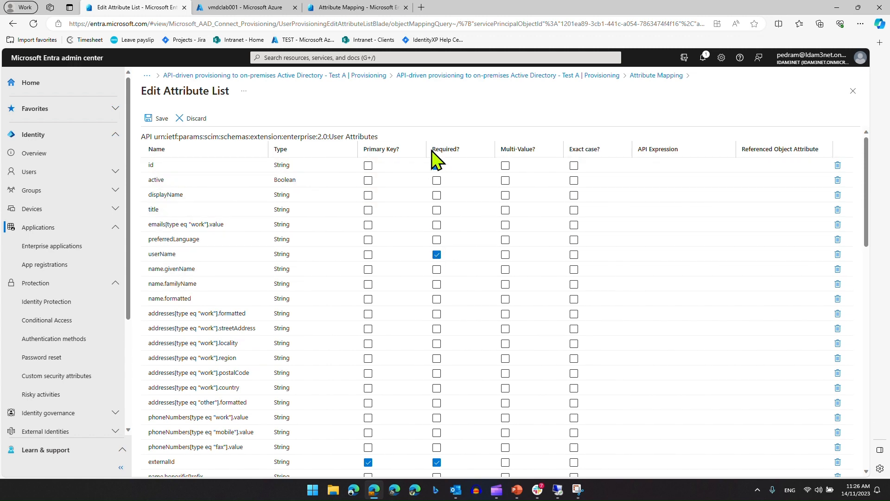
pyautogui.scroll(-3, 464, 246)
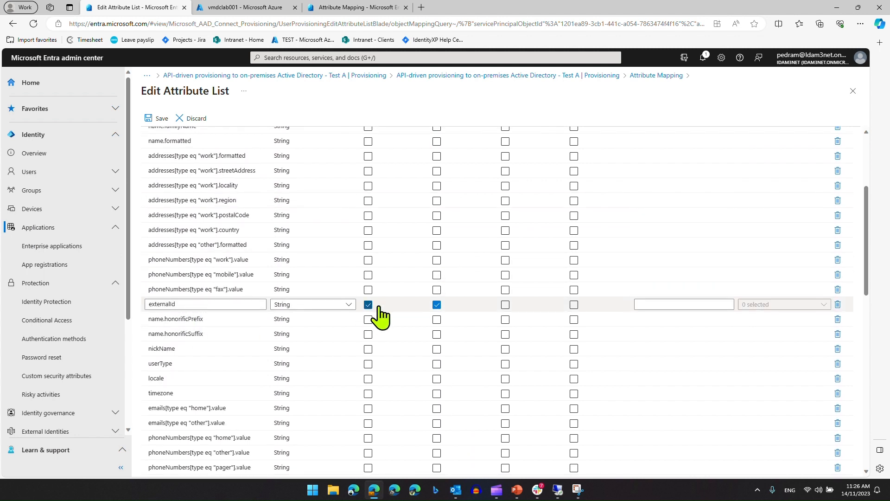
pyautogui.scroll(2, 381, 315)
pyautogui.scroll(1, 381, 316)
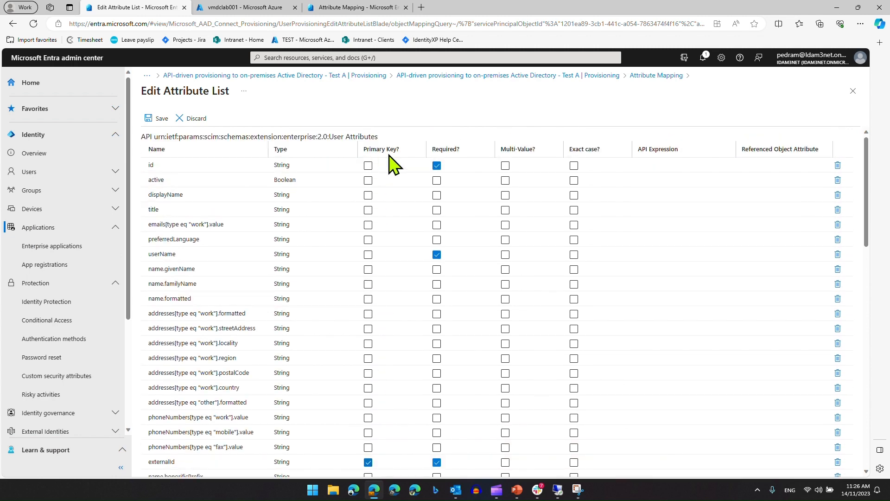
pyautogui.scroll(-15, 397, 371)
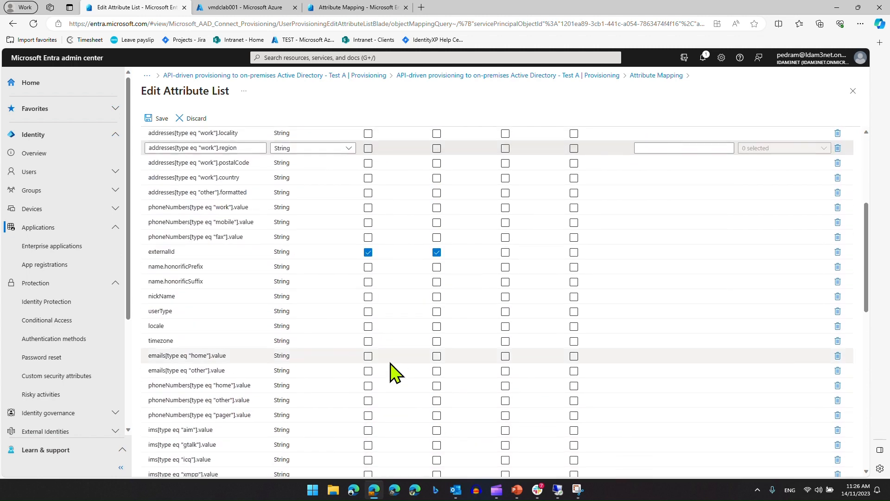
pyautogui.scroll(-4, 392, 369)
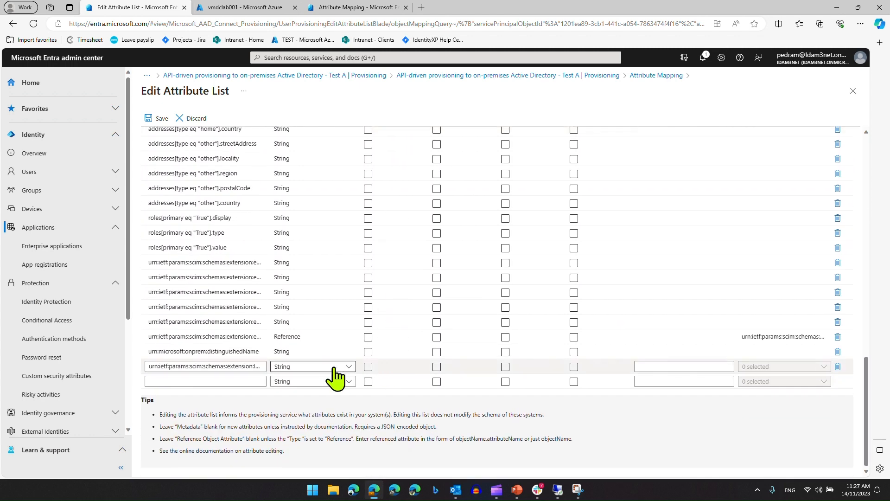
pyautogui.scroll(10, 344, 309)
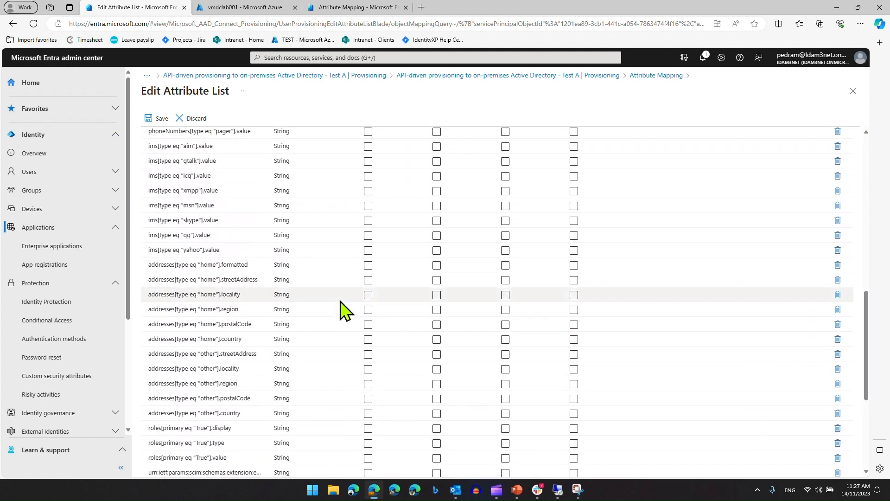
pyautogui.scroll(5, 342, 311)
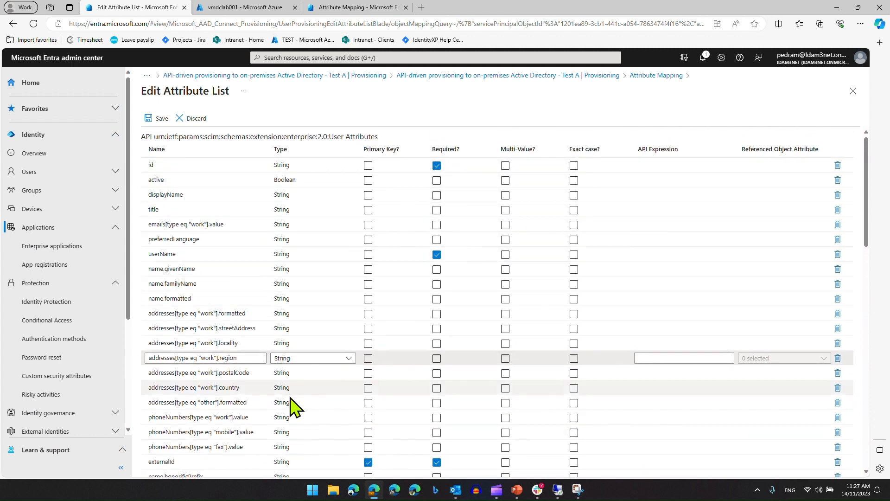
pyautogui.scroll(-2, 285, 415)
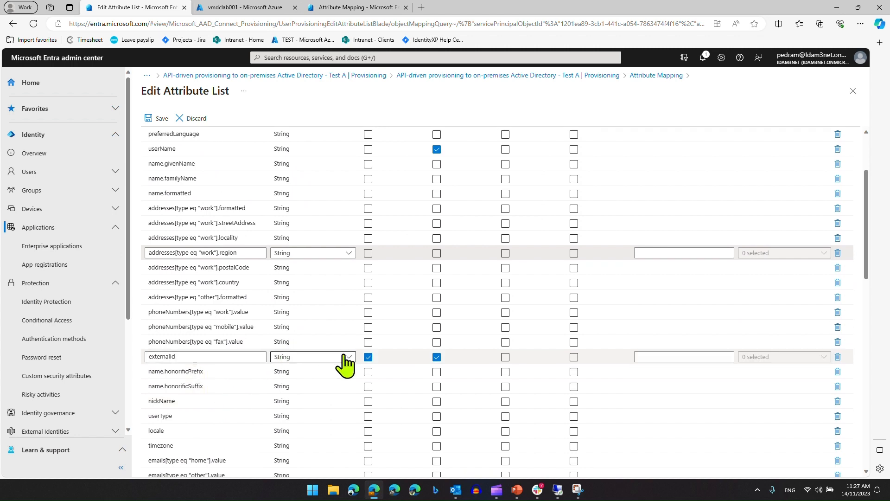
pyautogui.scroll(2, 424, 364)
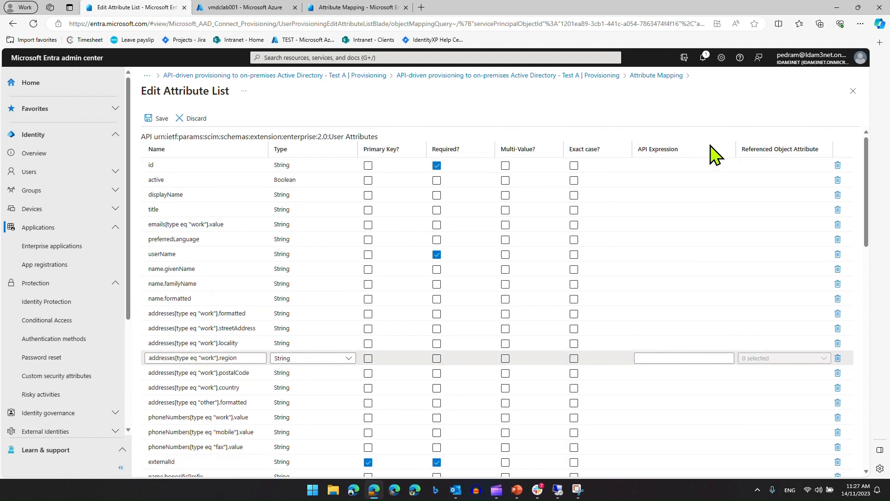
pyautogui.click(853, 91)
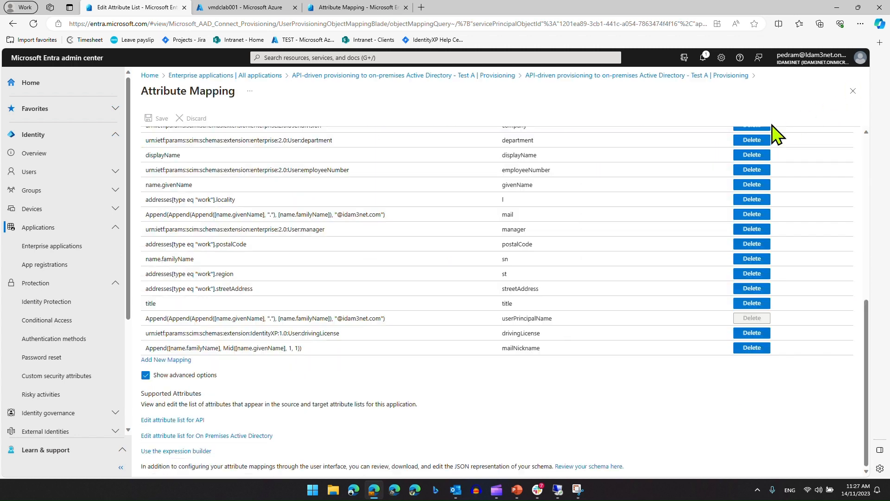
# Review the attribute mappings, including mailNickname, and the target object actions, and close the Attribute Mapping page
pyautogui.scroll(4, 402, 309)
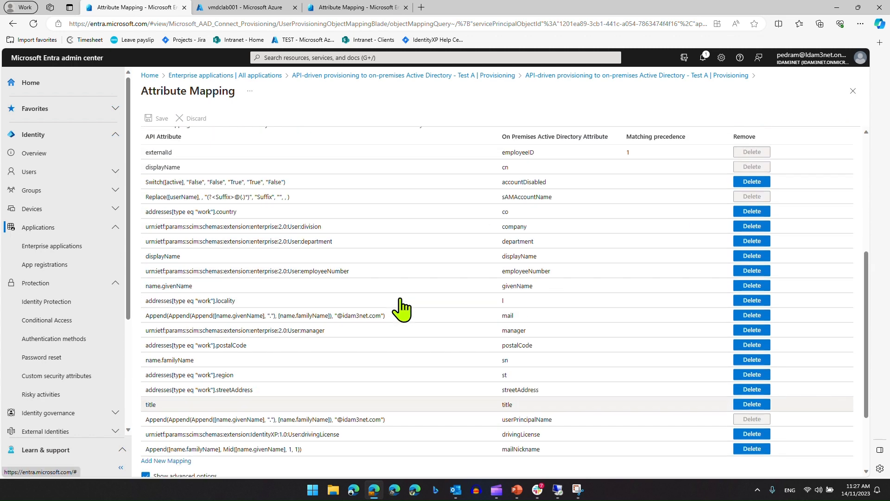
pyautogui.scroll(-2, 402, 308)
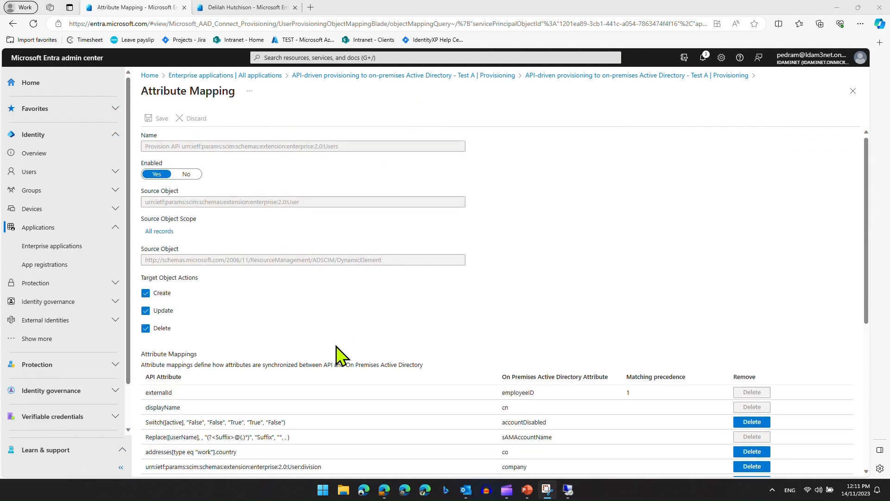
pyautogui.scroll(-5, 337, 355)
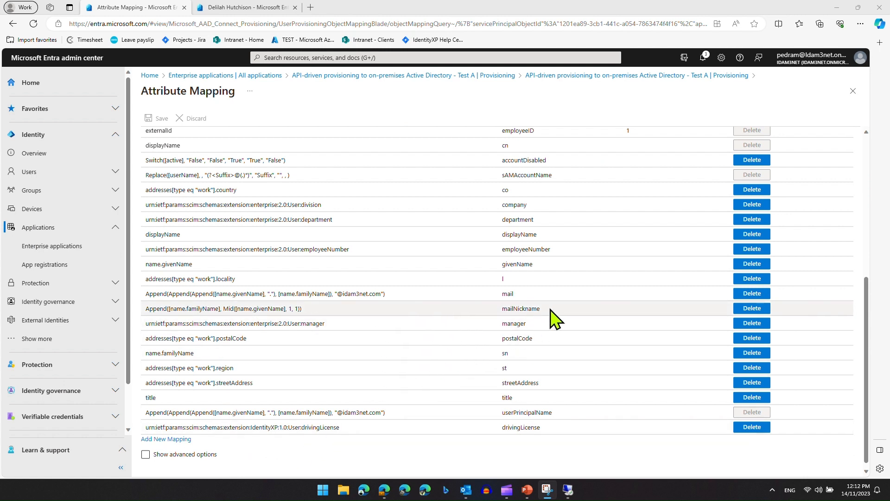
pyautogui.scroll(6, 407, 342)
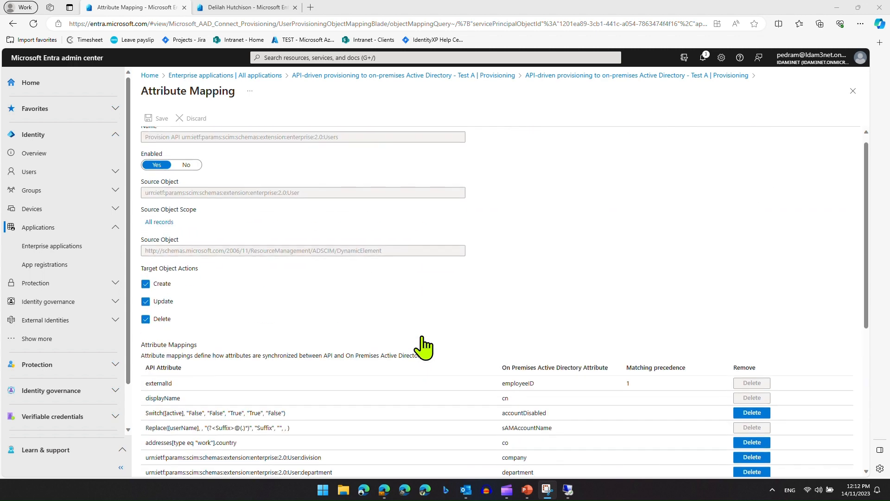
pyautogui.click(854, 92)
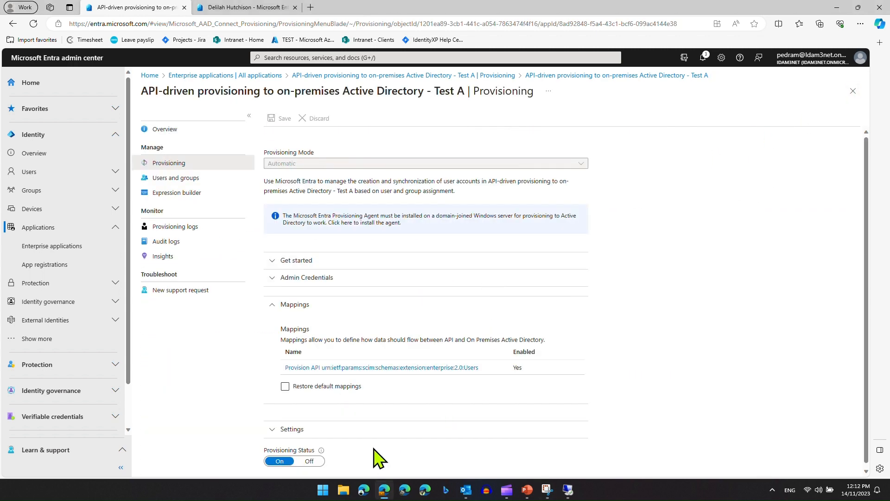
# In PowerShell ISE on the remote server, run the CSV2SCIM.ps1 attribute mapping validation line and the line sending csv-with-3-records.csv to the service principal
pyautogui.click(568, 490)
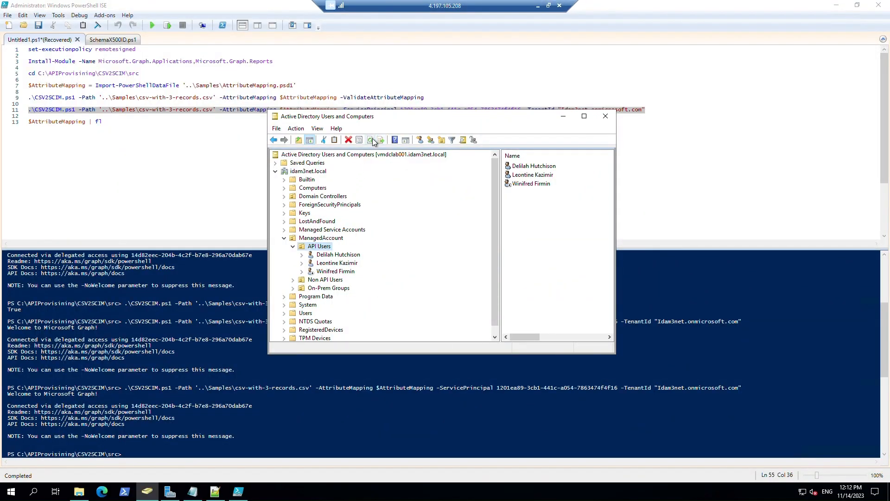
pyautogui.click(160, 94)
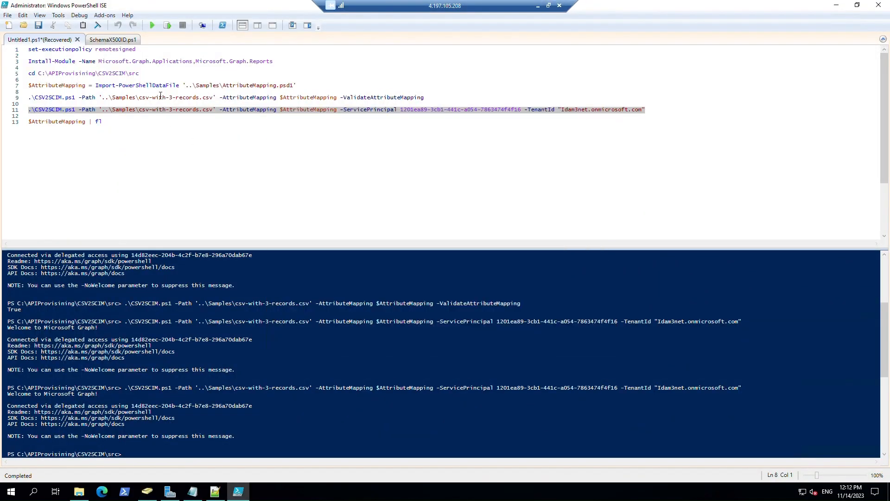
pyautogui.click(168, 27)
pyautogui.click(179, 104)
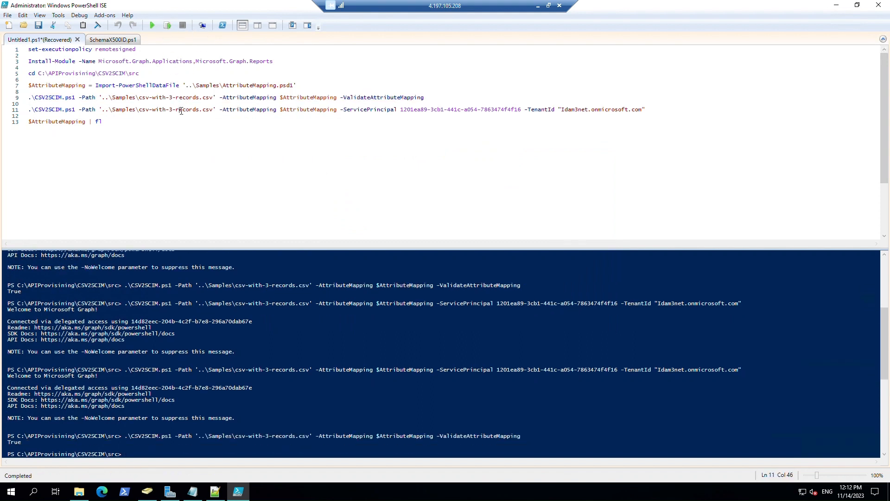
pyautogui.click(169, 24)
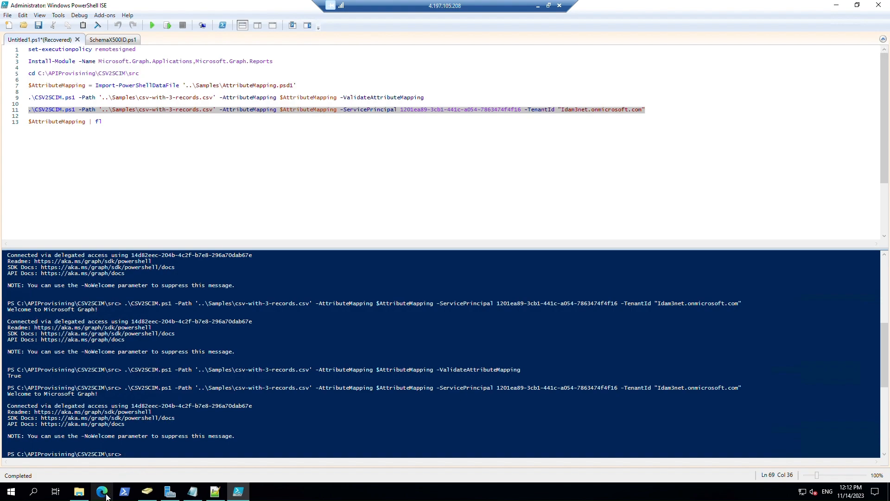
# Return to the Entra admin center and open the provisioning logs from the application's provisioning overview
pyautogui.click(537, 6)
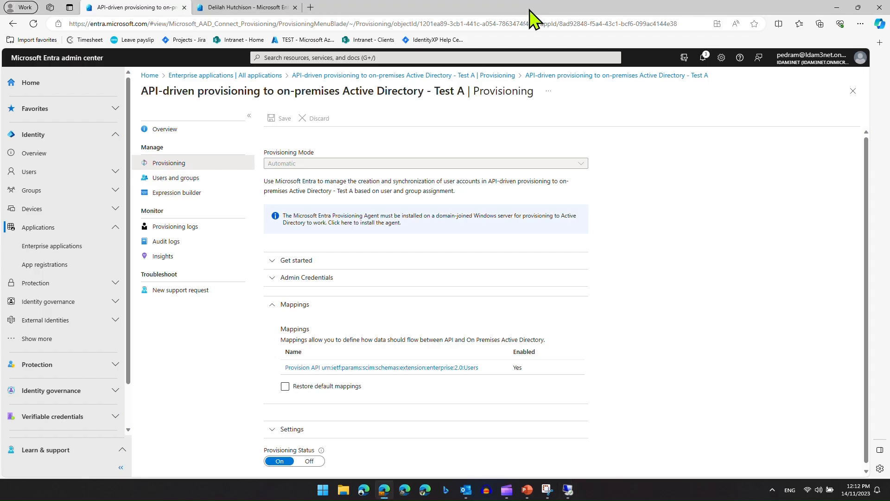
pyautogui.click(853, 91)
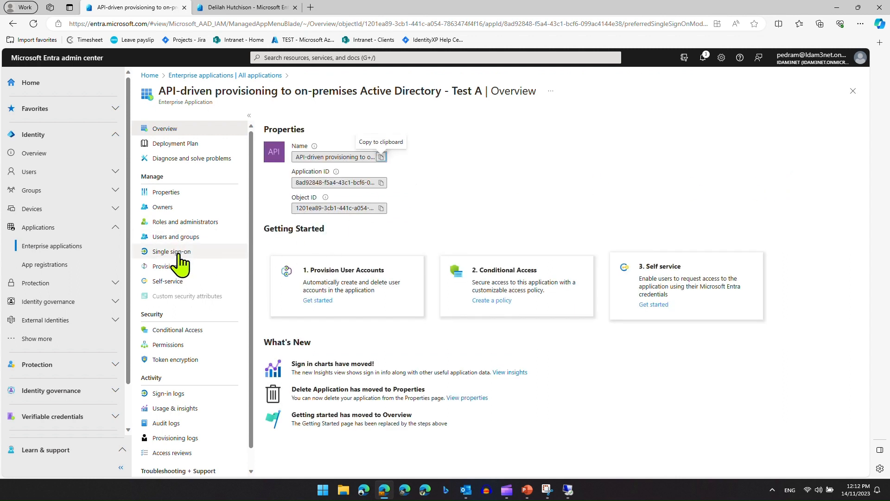
pyautogui.click(191, 267)
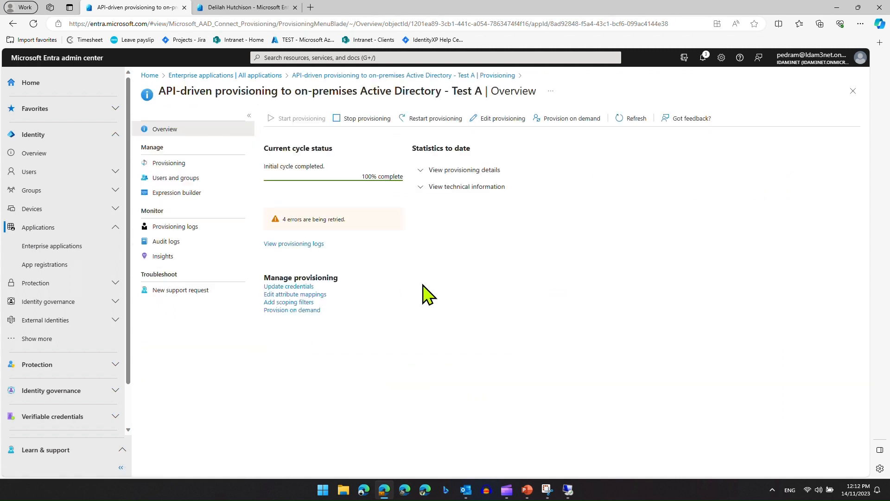
pyautogui.click(295, 244)
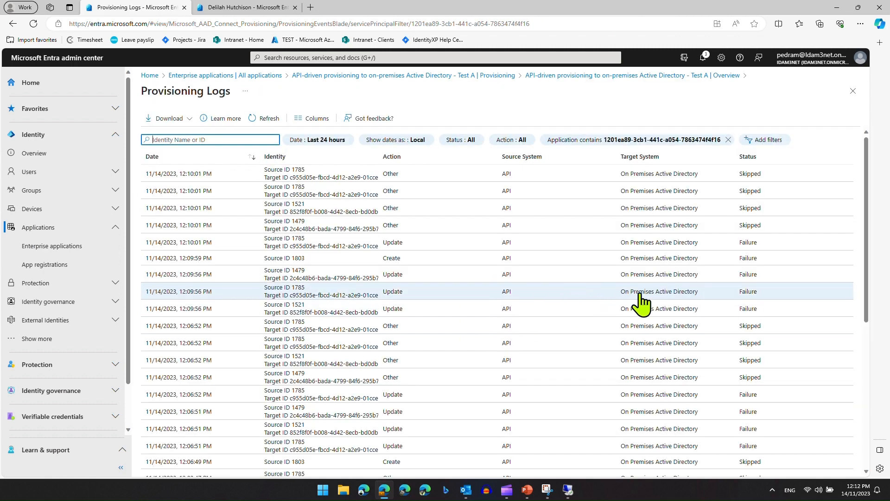
# Open the last 12:09:56 PM update entry and examine its modified properties, summary, and troubleshooting and recommendations
pyautogui.click(343, 317)
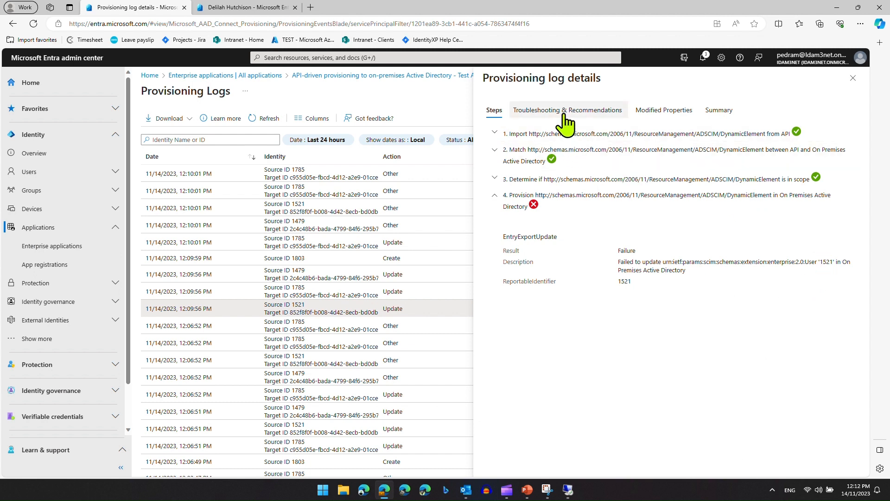
pyautogui.click(653, 112)
pyautogui.moveTo(490, 148); pyautogui.dragTo(533, 173)
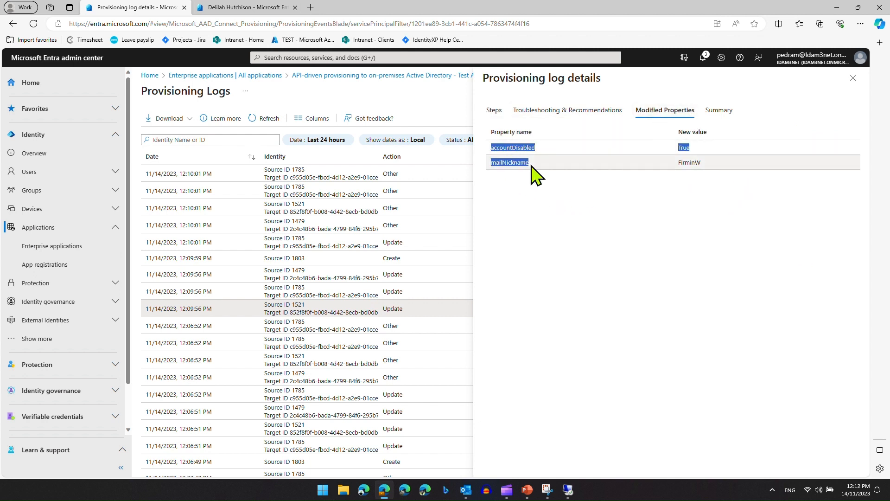
pyautogui.moveTo(677, 163); pyautogui.dragTo(712, 170)
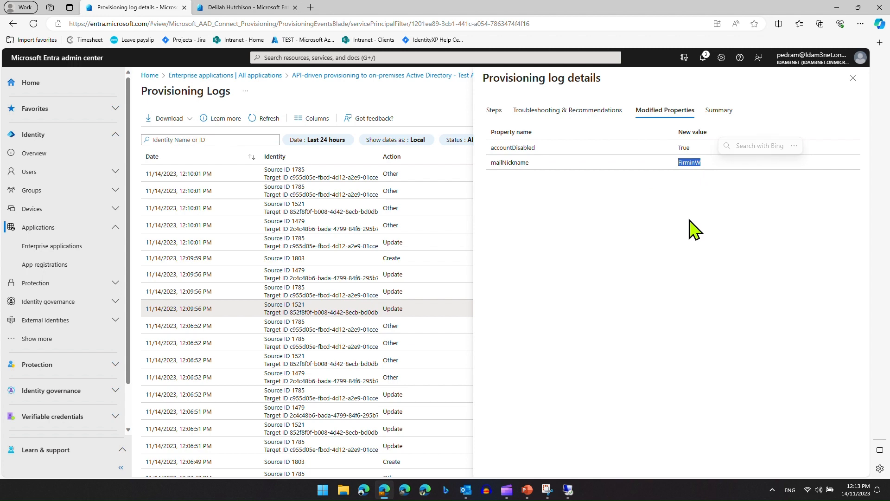
pyautogui.click(718, 112)
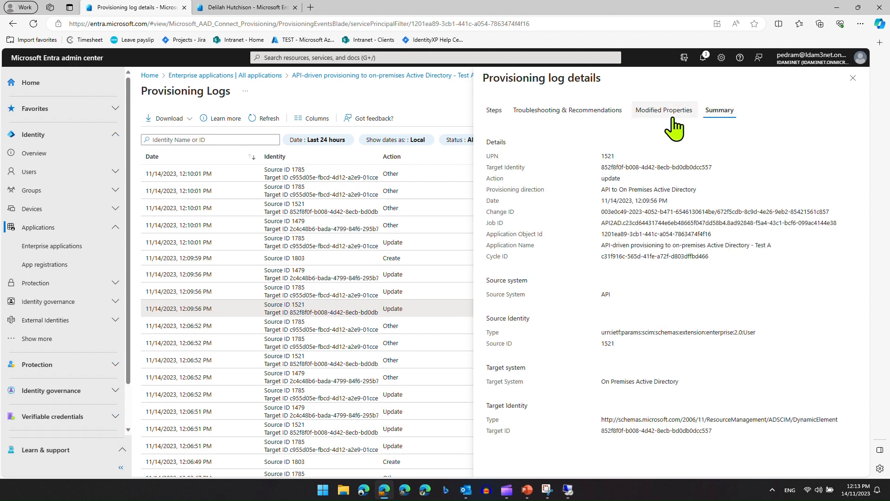
pyautogui.click(574, 114)
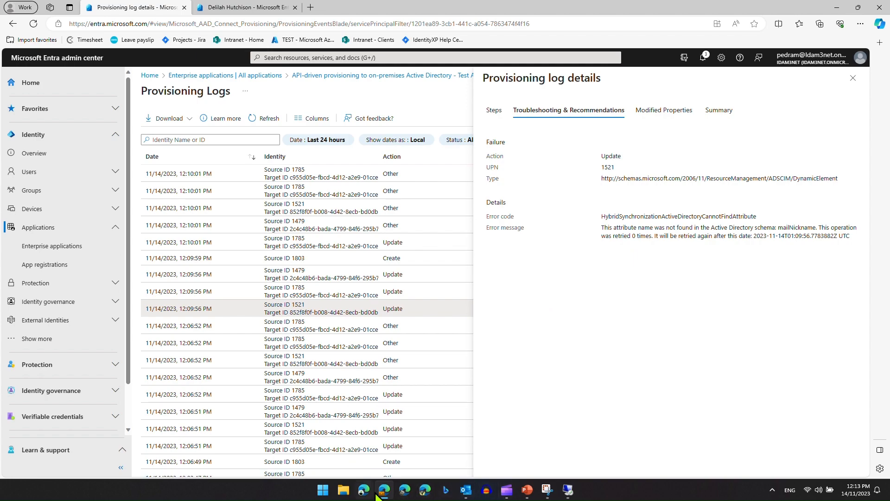
# On the remote server, bring up Active Directory Users and Computers and open the attribute editor for the first user under API Users
pyautogui.click(568, 490)
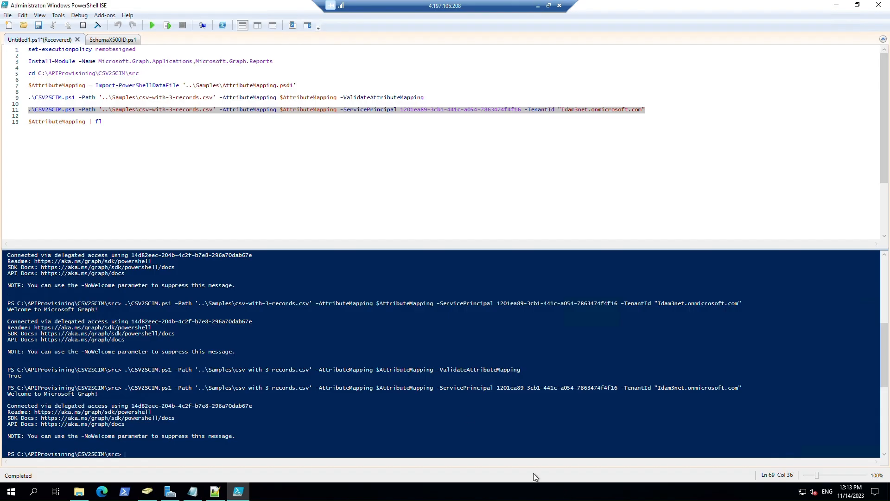
pyautogui.click(147, 491)
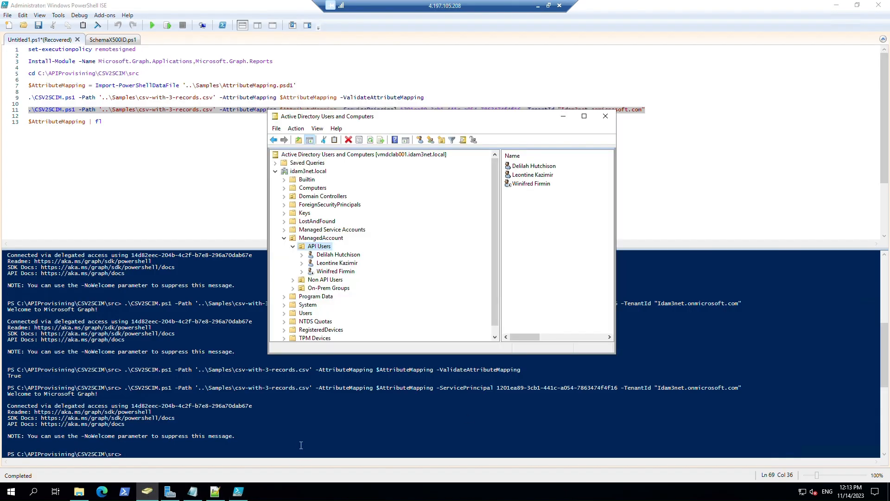
pyautogui.click(332, 254)
pyautogui.rightClick(333, 254)
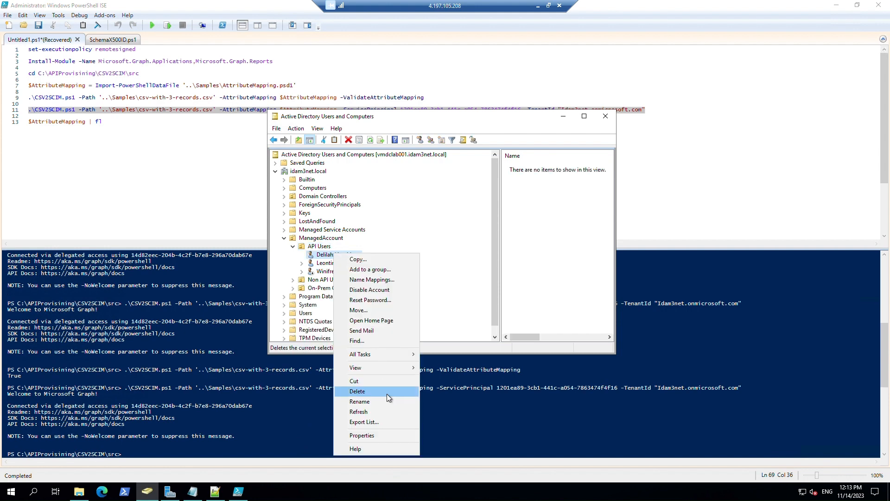
pyautogui.click(385, 436)
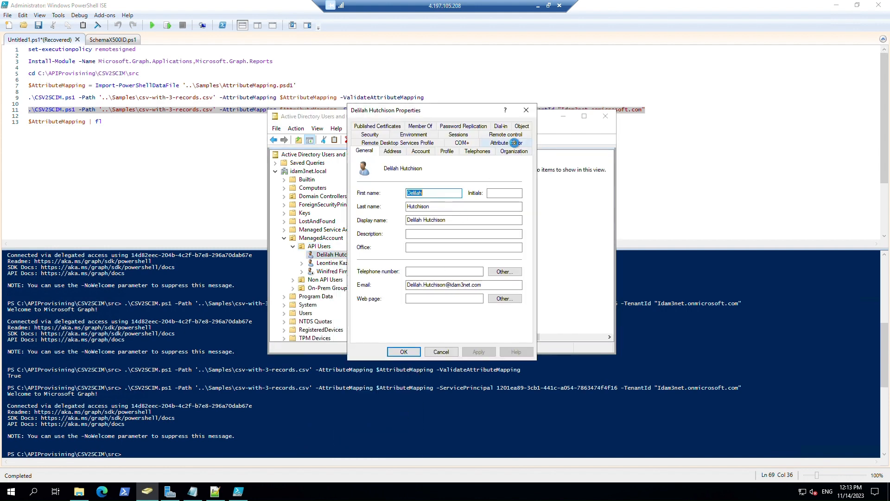
pyautogui.click(514, 143)
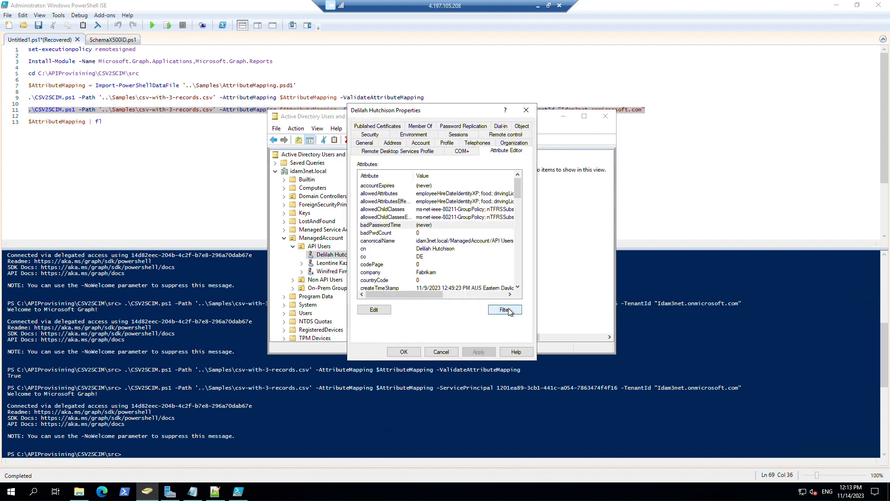
# Check the user's attribute list around the mail entry for a mailNickname attribute
pyautogui.click(510, 310)
pyautogui.click(521, 321)
pyautogui.click(436, 254)
pyautogui.write('mail')
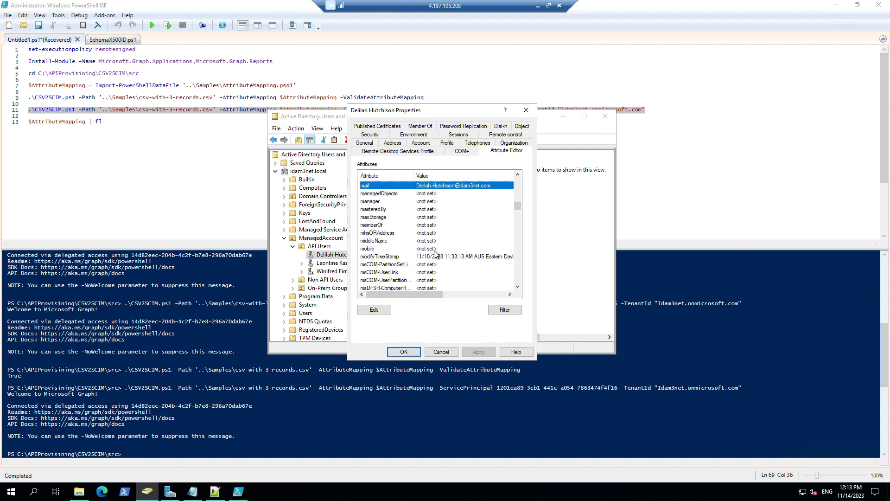
pyautogui.scroll(2, 388, 268)
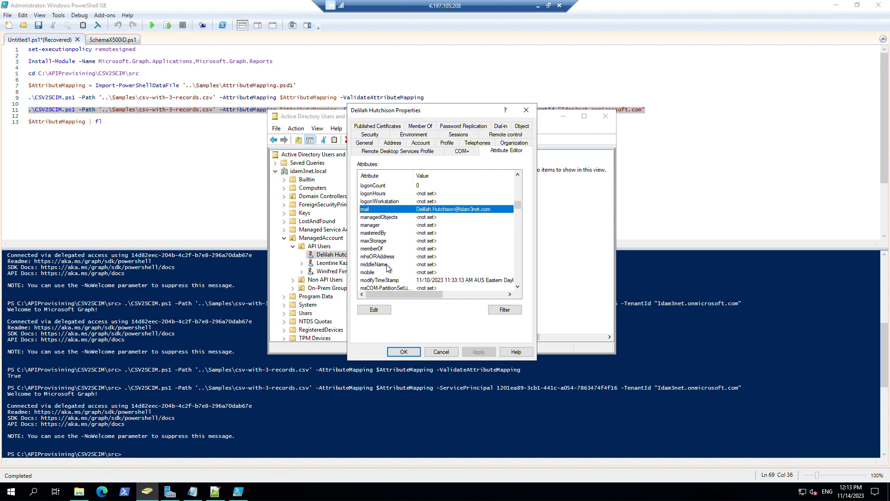
pyautogui.scroll(-1, 389, 268)
pyautogui.scroll(-1, 389, 268)
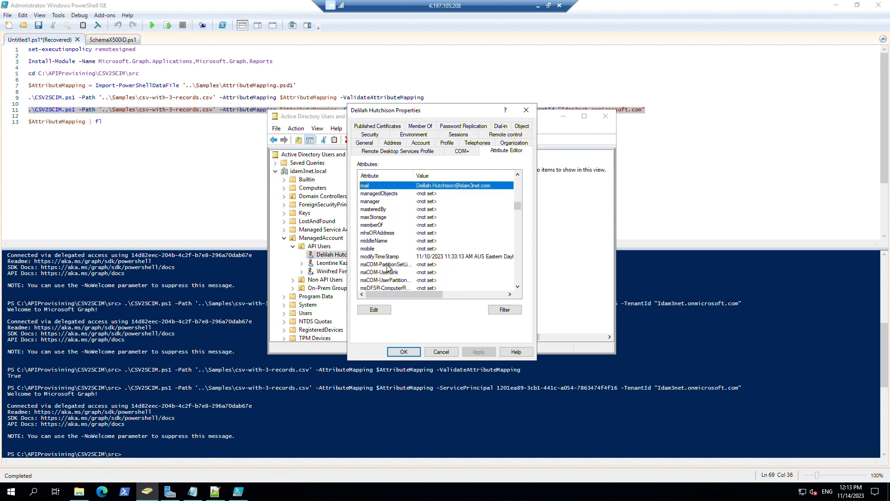
pyautogui.scroll(-1, 408, 266)
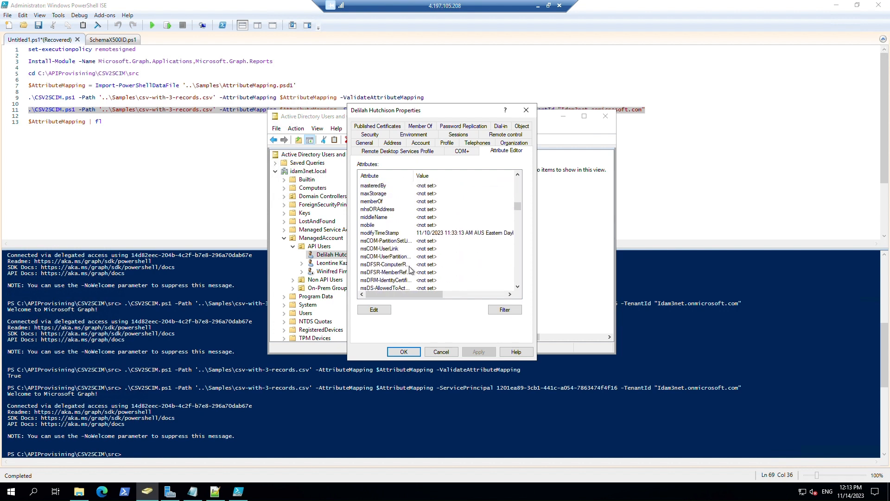
pyautogui.scroll(1, 409, 266)
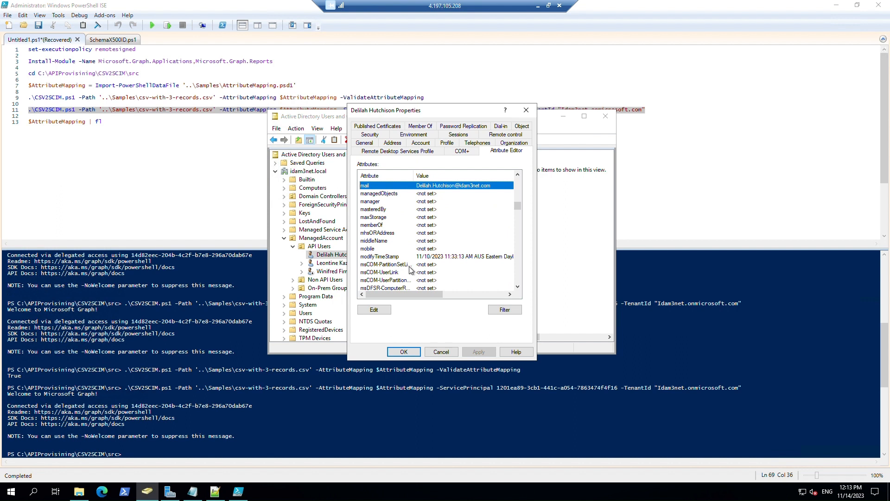
pyautogui.scroll(1, 410, 269)
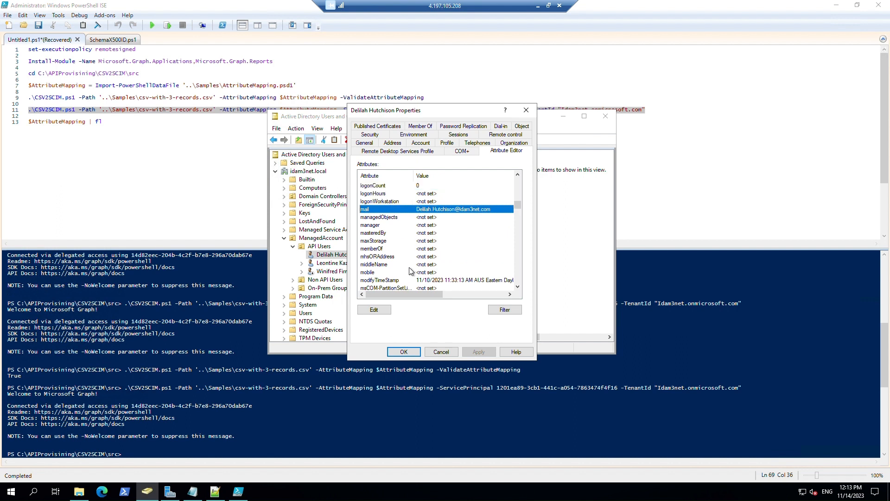
pyautogui.scroll(-2, 409, 266)
# Find the networkAddress attribute, copy its name from the value editor without adding a value, and close the user's properties
pyautogui.press('r')
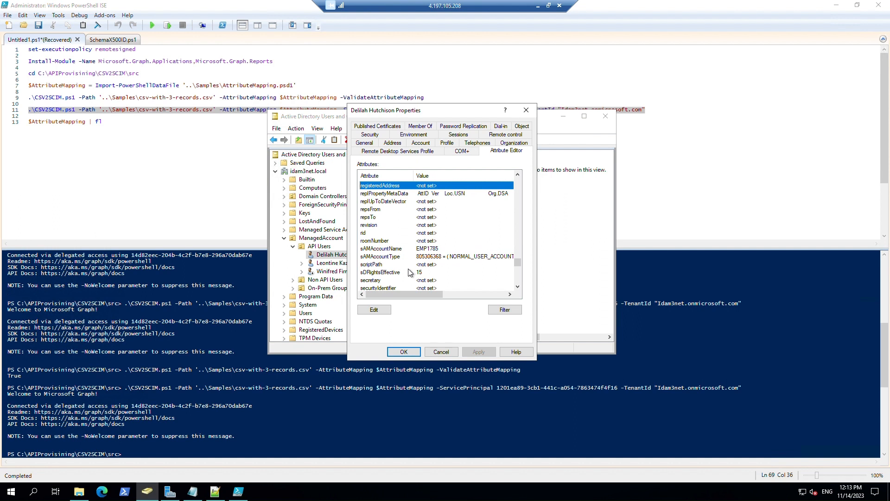
pyautogui.scroll(1, 410, 274)
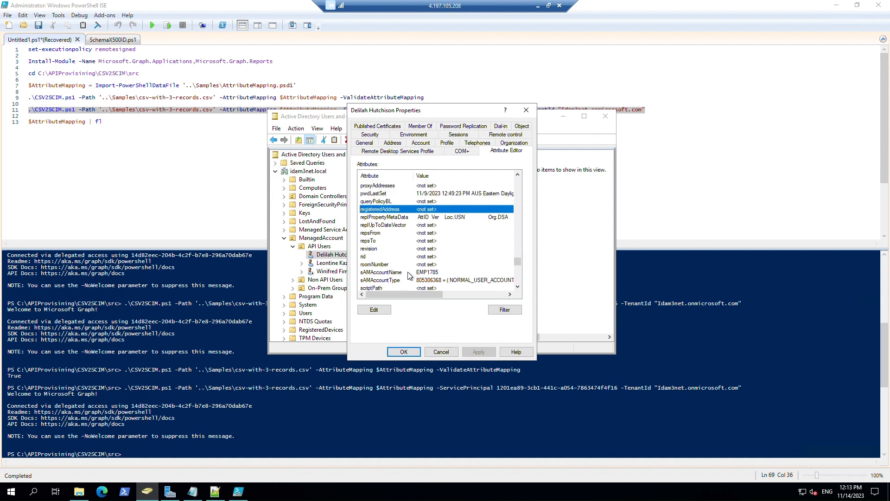
pyautogui.scroll(1, 410, 275)
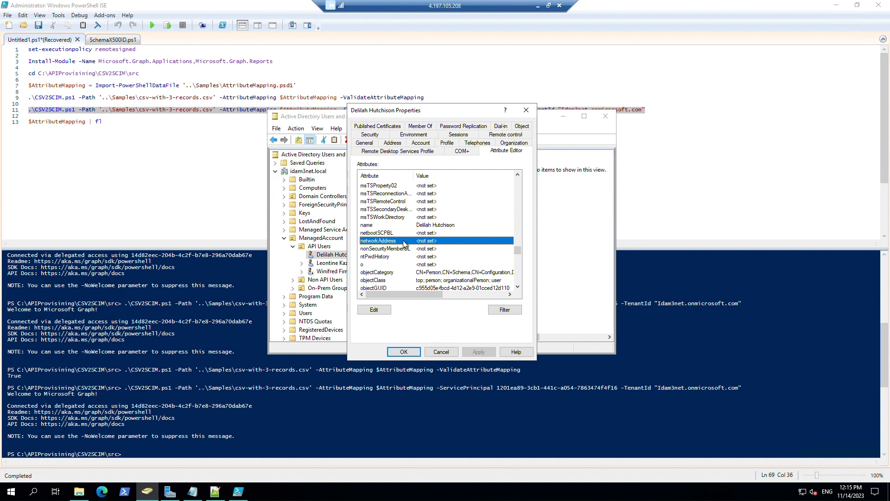
pyautogui.doubleClick(404, 241)
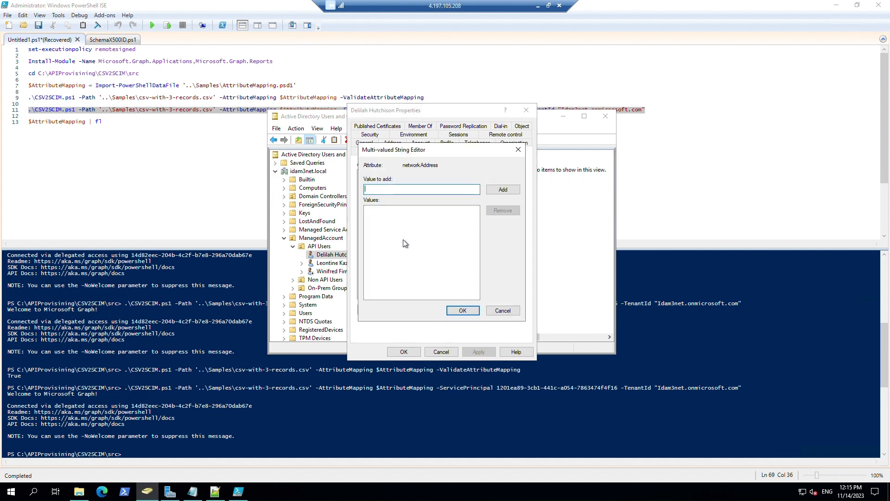
pyautogui.rightClick(422, 166)
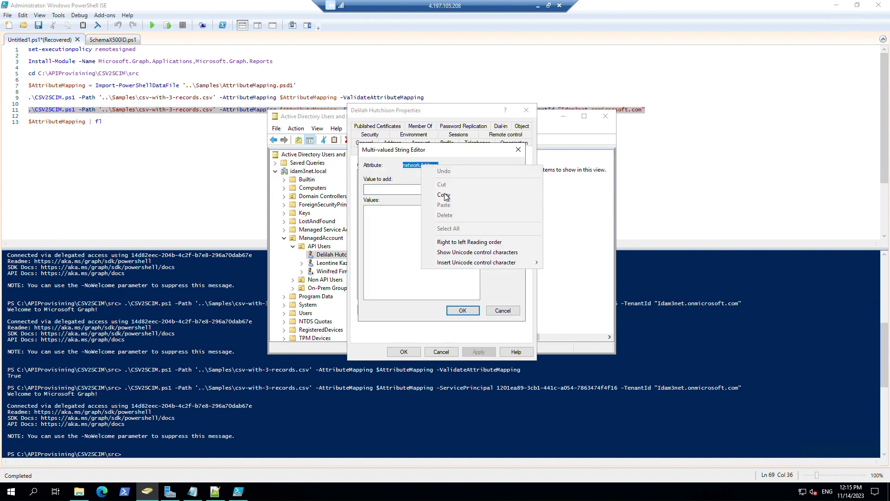
pyautogui.click(444, 194)
pyautogui.click(501, 312)
pyautogui.click(404, 352)
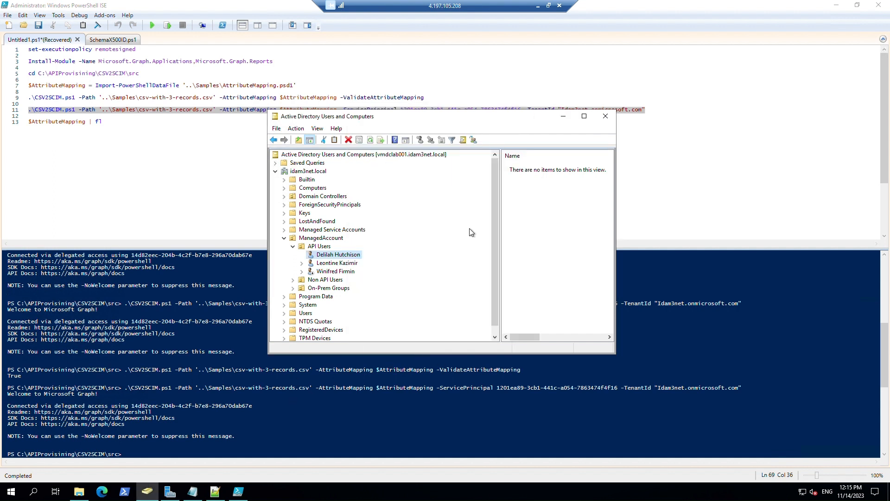
# Return to the Entra admin center, leave the provisioning logs, and open the enterprise 2.0 Users mapping in the application's provisioning settings
pyautogui.click(538, 6)
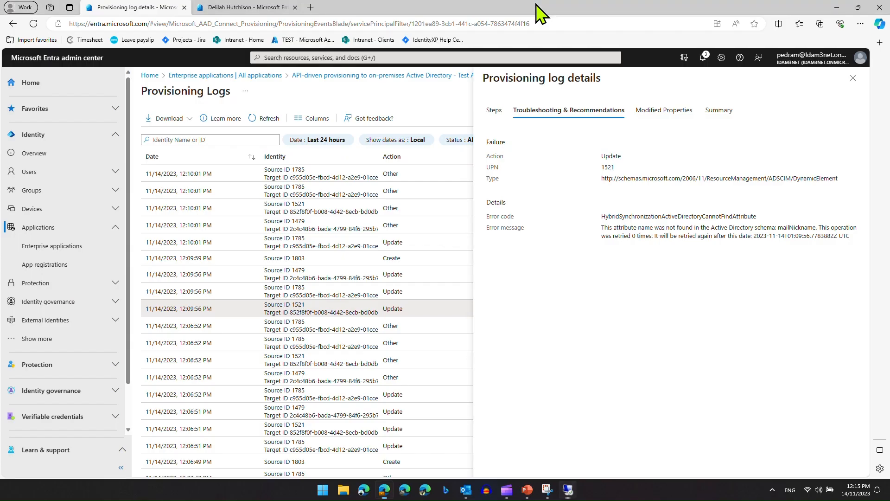
pyautogui.click(855, 85)
pyautogui.click(856, 93)
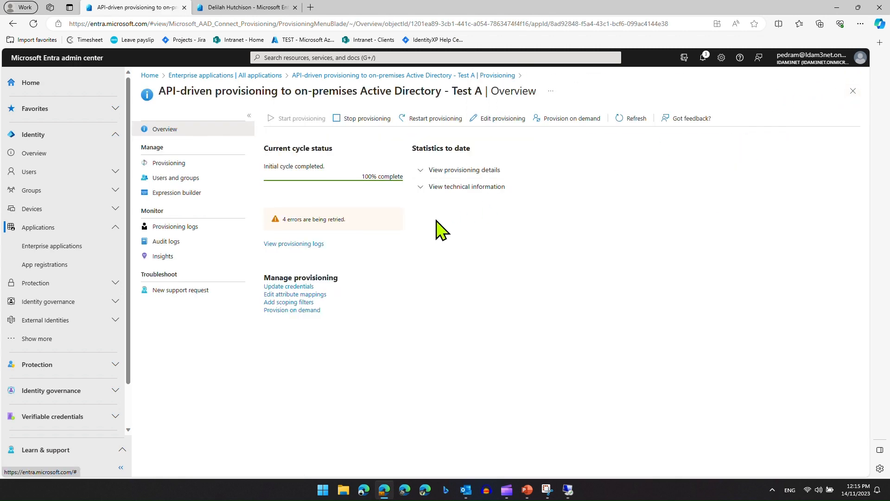
pyautogui.click(185, 162)
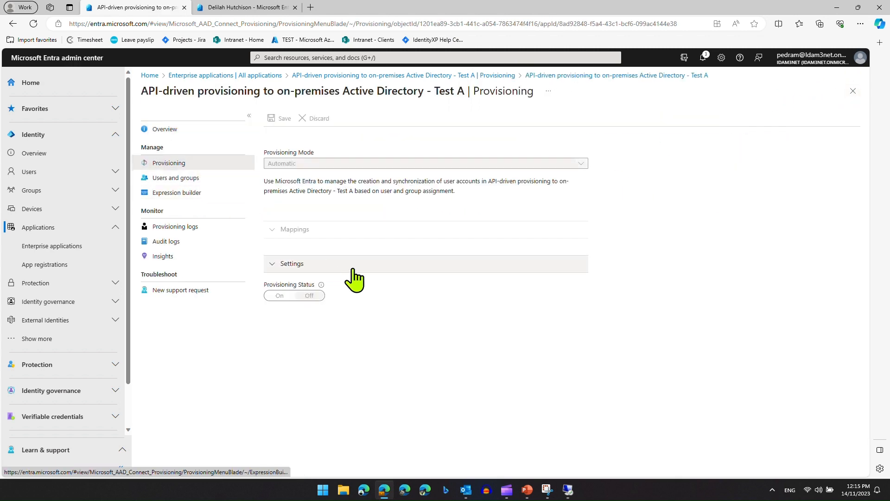
pyautogui.click(308, 304)
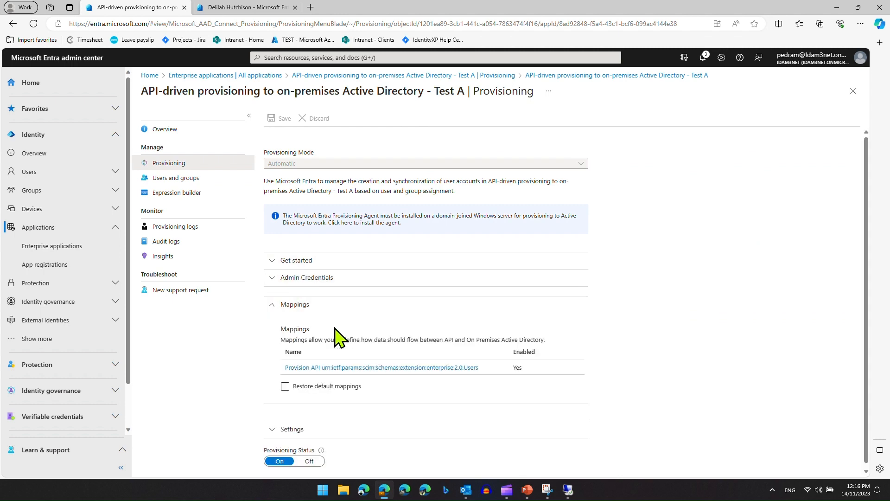
pyautogui.click(323, 367)
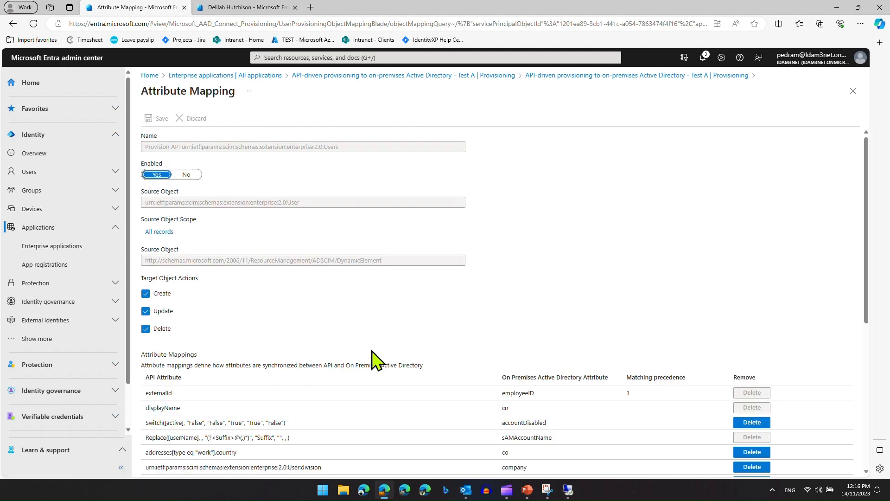
# Open the mailNickname attribute mapping for editing and check its target attribute choices
pyautogui.scroll(-5, 407, 366)
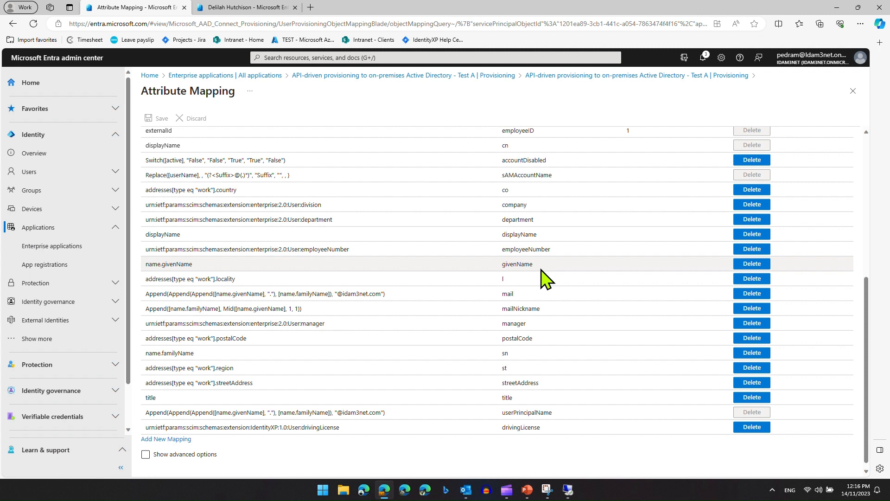
pyautogui.doubleClick(529, 309)
pyautogui.click(423, 315)
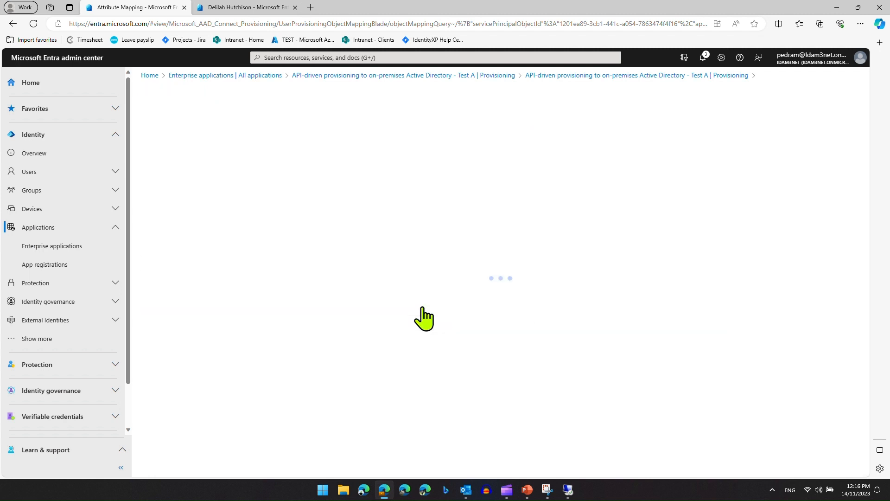
pyautogui.click(282, 315)
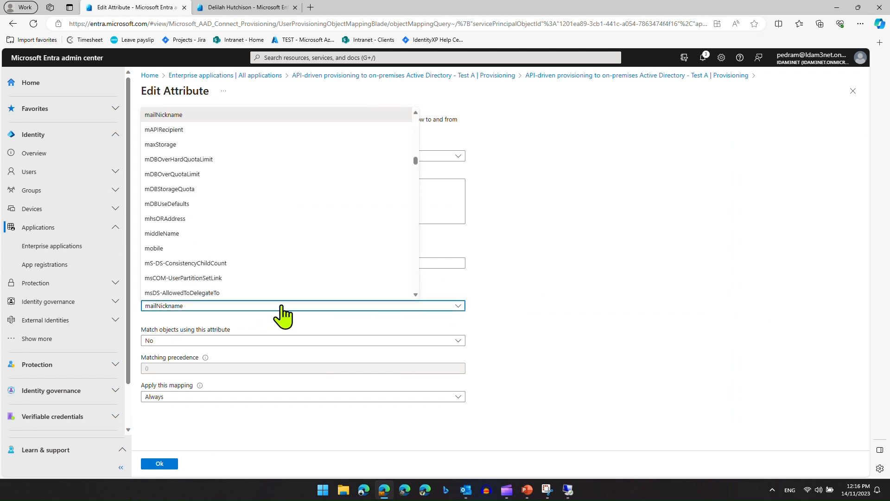
pyautogui.click(533, 343)
pyautogui.moveTo(570, 495)
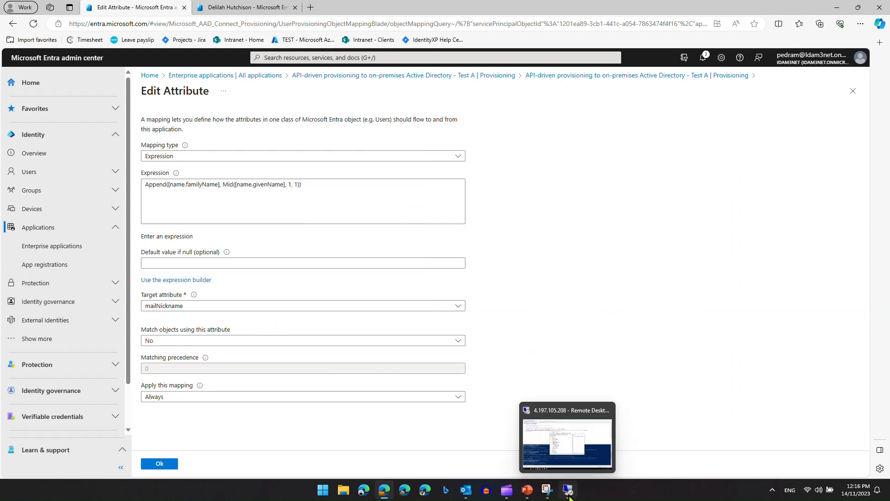
# Change the mapping's target attribute to networkAddress and accept the edited mapping
pyautogui.click(398, 306)
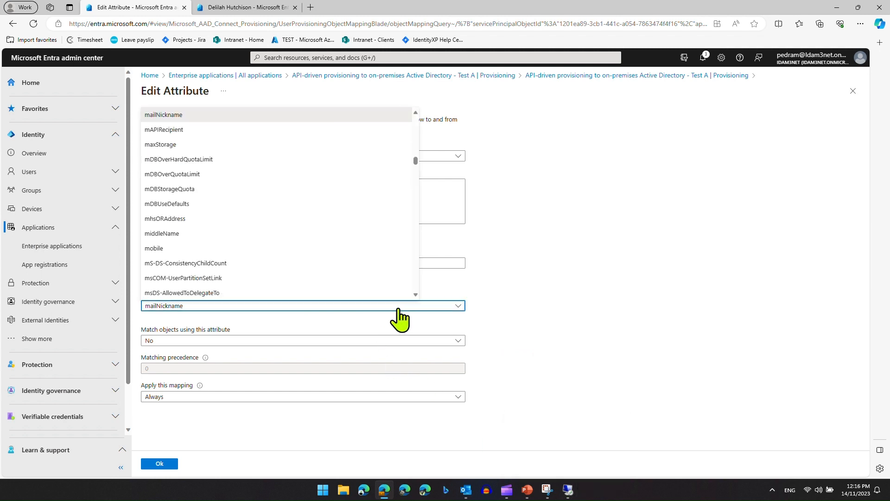
pyautogui.scroll(-1, 372, 271)
pyautogui.scroll(-15, 371, 272)
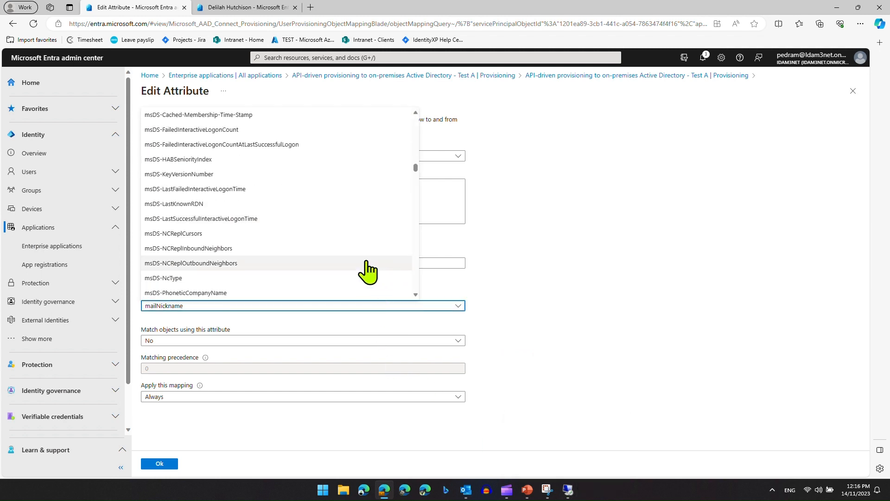
pyautogui.scroll(-15, 365, 277)
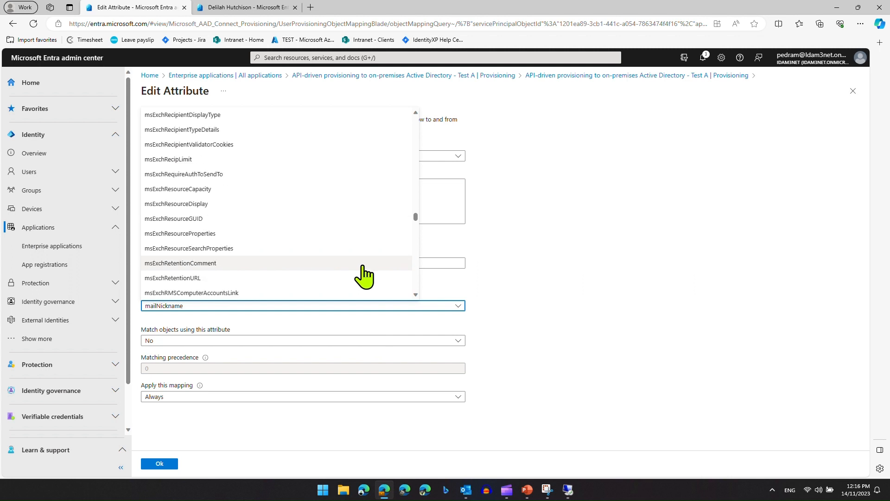
pyautogui.scroll(-5, 361, 282)
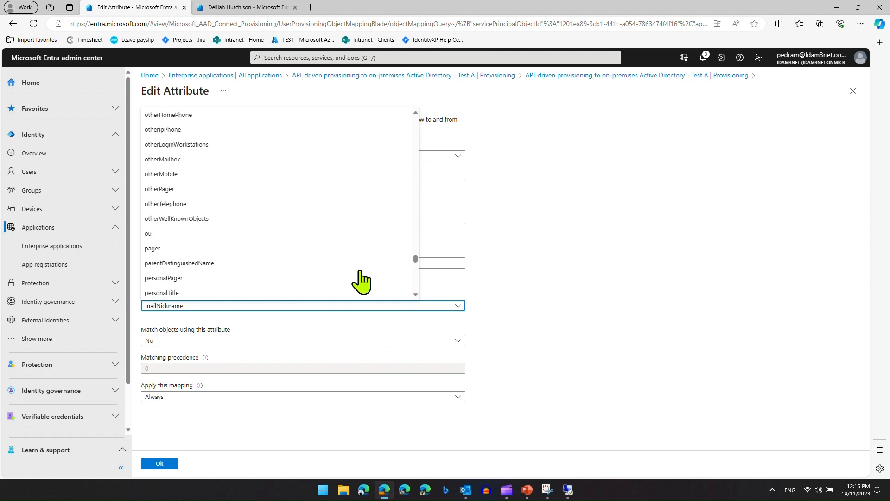
pyautogui.scroll(2, 361, 281)
pyautogui.scroll(-2, 361, 281)
pyautogui.scroll(3, 362, 281)
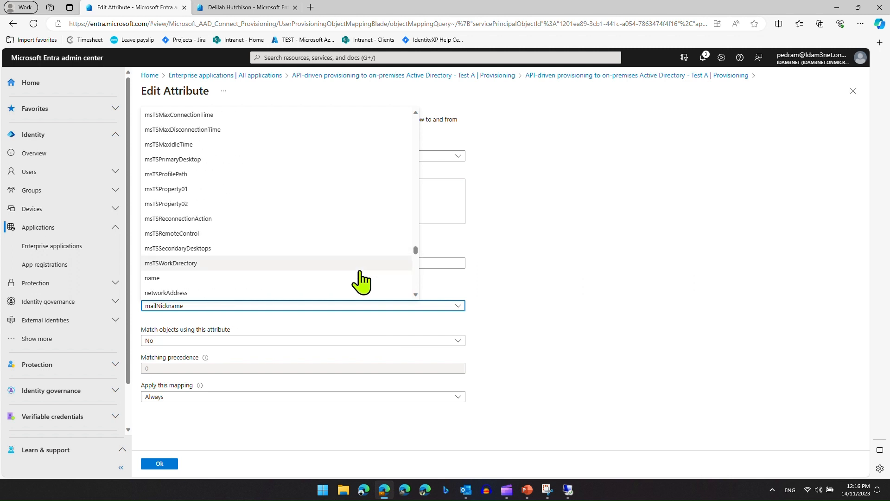
pyautogui.scroll(-1, 361, 281)
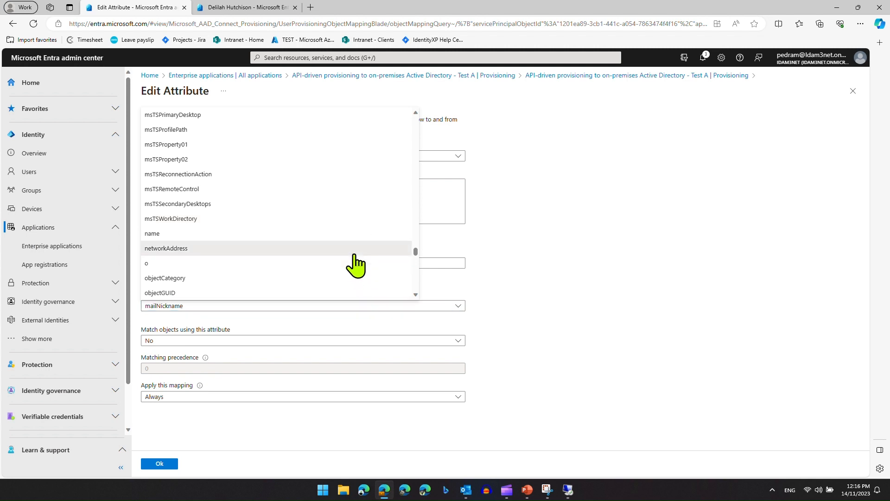
pyautogui.click(352, 250)
pyautogui.click(159, 464)
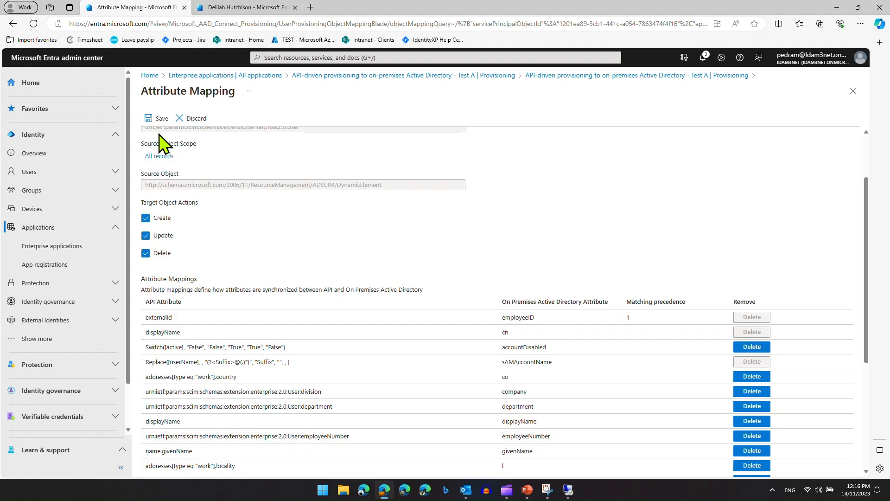
# Save the attribute mapping changes, confirm the save, and close the Attribute Mapping page
pyautogui.click(158, 119)
pyautogui.click(159, 178)
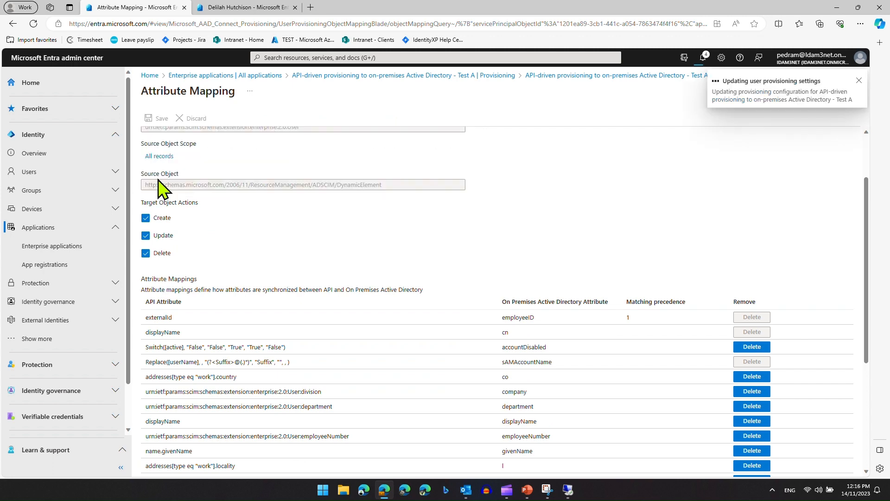
pyautogui.click(859, 79)
pyautogui.click(853, 91)
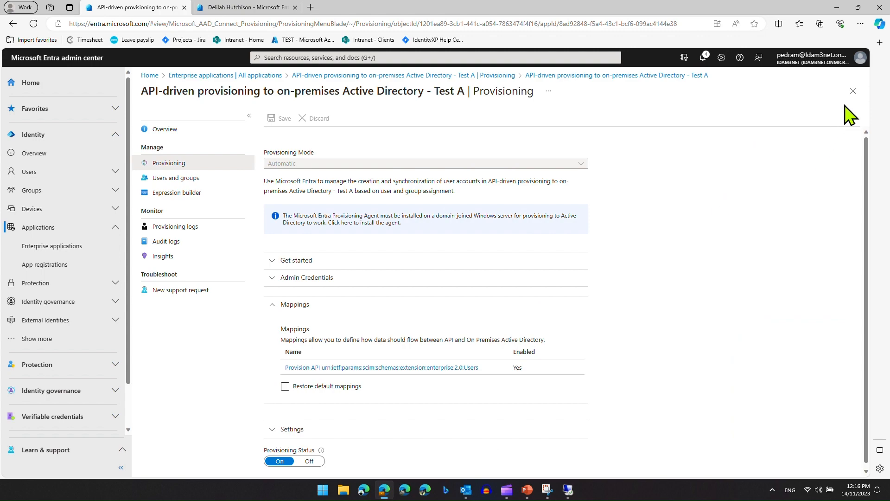
# Leave the provisioning settings, and in the remote PowerShell ISE, validate the attribute mapping for csv-with-3-records.csv and run CSV2SCIM.ps1 to send the records to the provisioning service
pyautogui.click(853, 91)
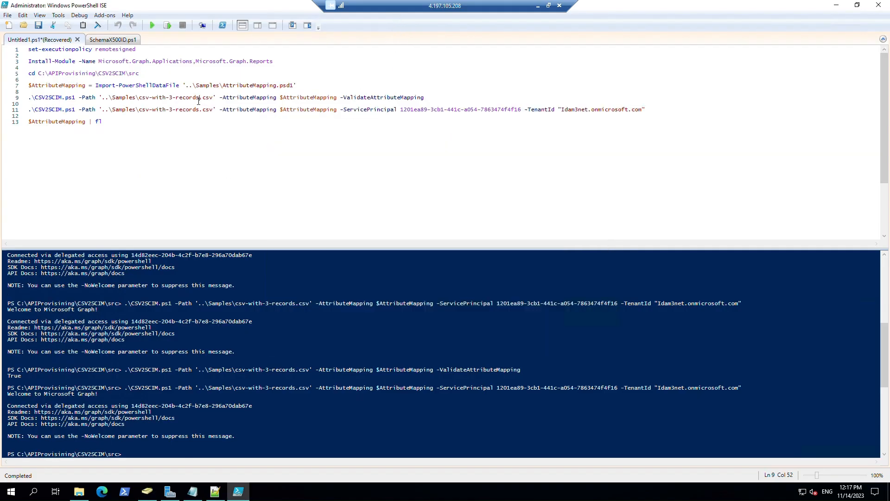
pyautogui.click(170, 26)
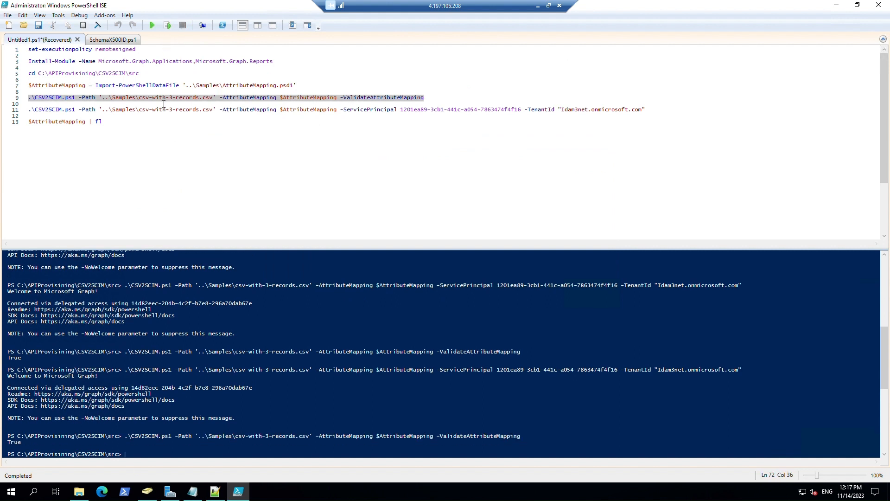
pyautogui.click(168, 110)
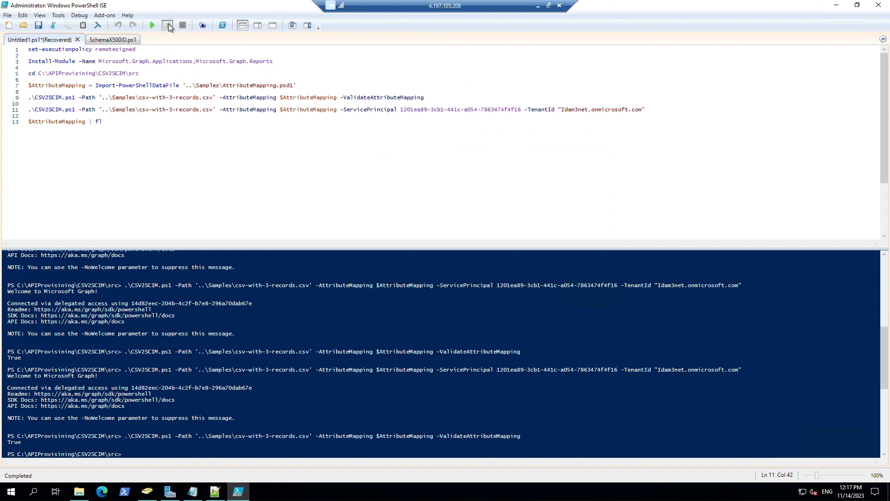
pyautogui.click(168, 25)
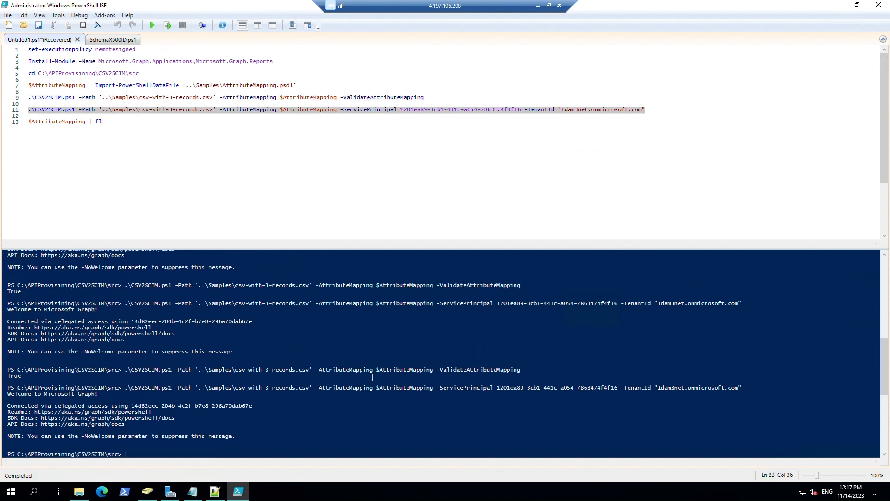
# Return to the Entra admin center, open the application's provisioning logs from its provisioning overview, and refresh them
pyautogui.click(538, 5)
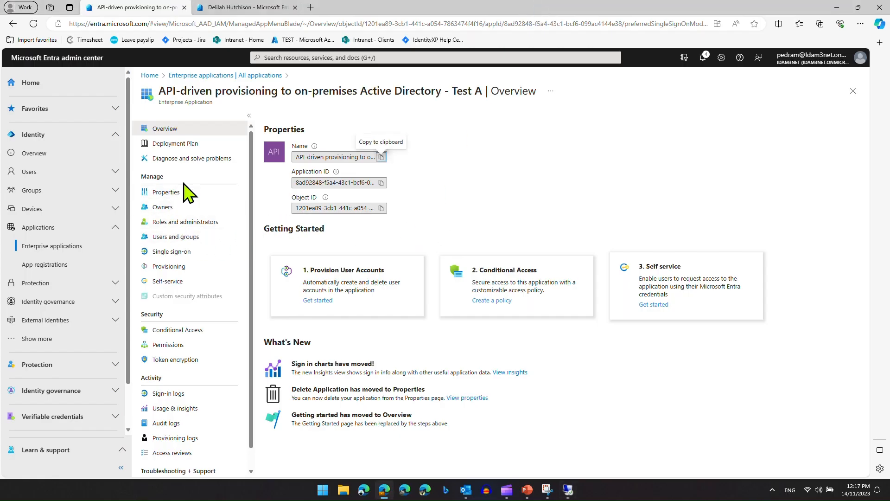
pyautogui.click(179, 268)
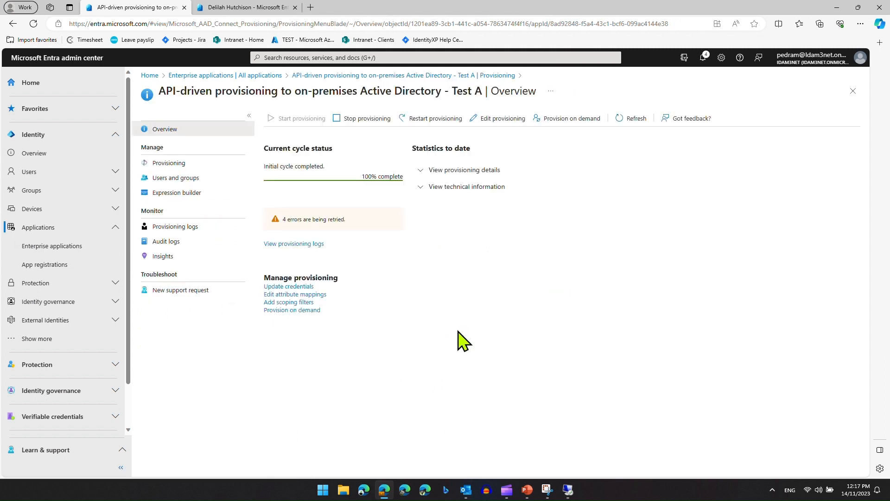
pyautogui.click(308, 243)
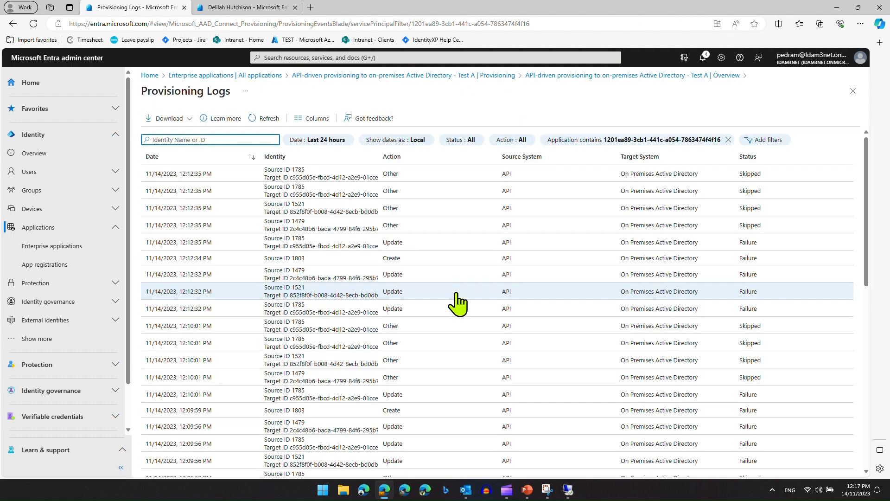
pyautogui.click(266, 120)
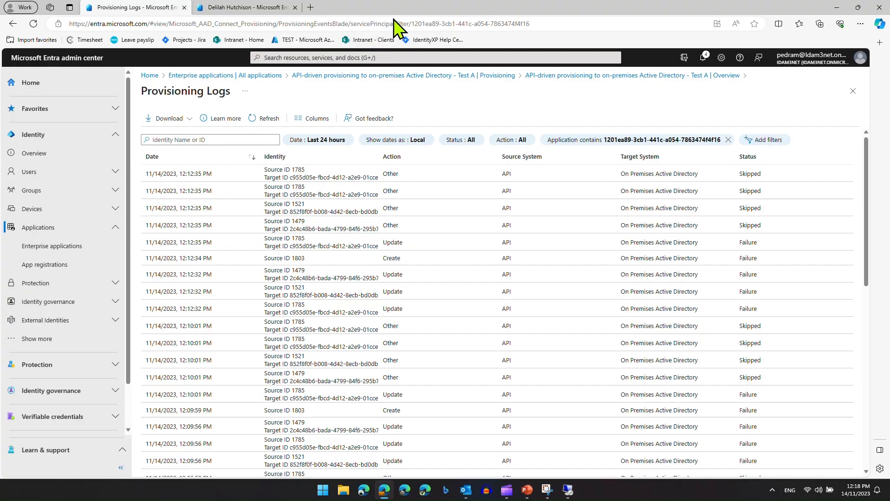
# Check the API Users accounts in the remote Active Directory Users and Computers, and reopen the provisioning logs in the Entra admin center
pyautogui.hotkey('alt', 'Tab')
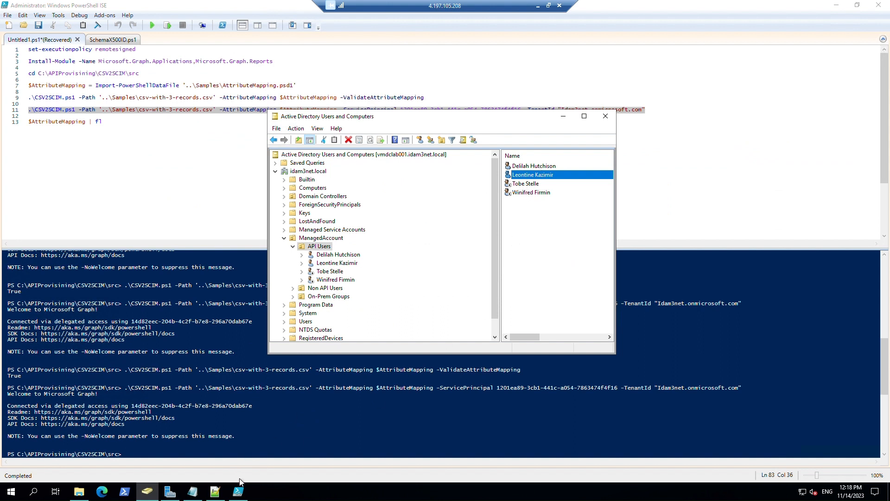
pyautogui.click(537, 6)
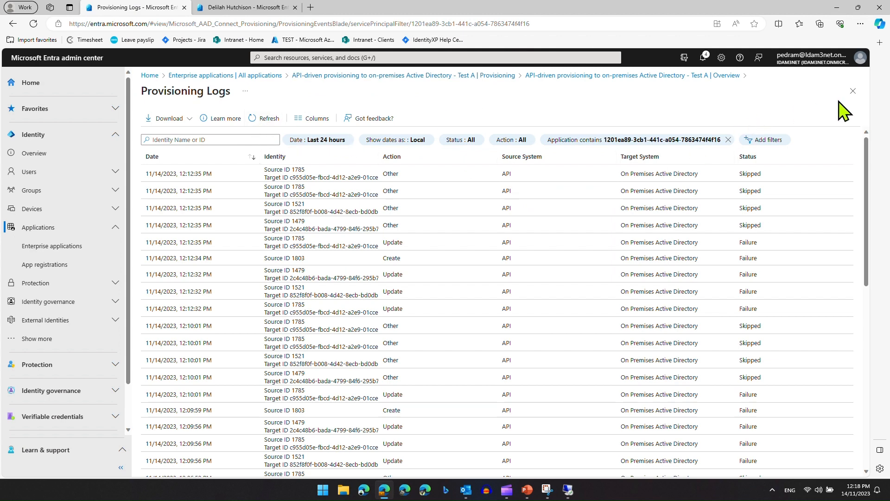
pyautogui.click(853, 91)
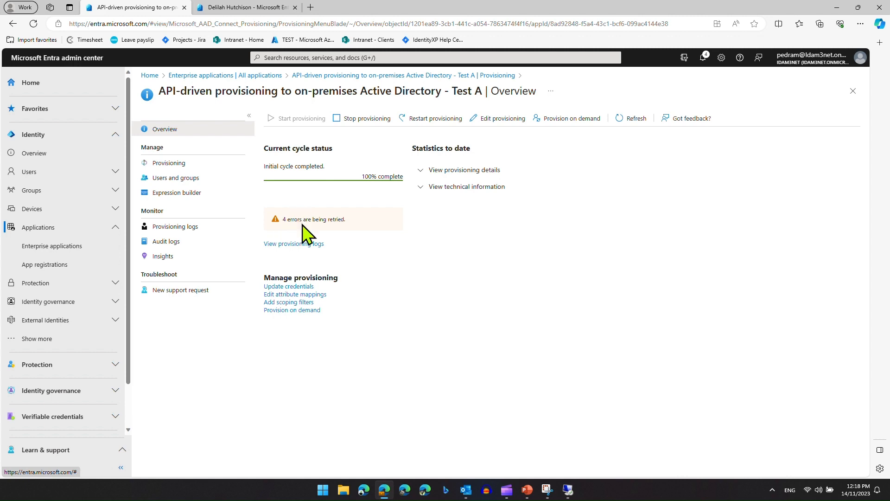
pyautogui.click(292, 244)
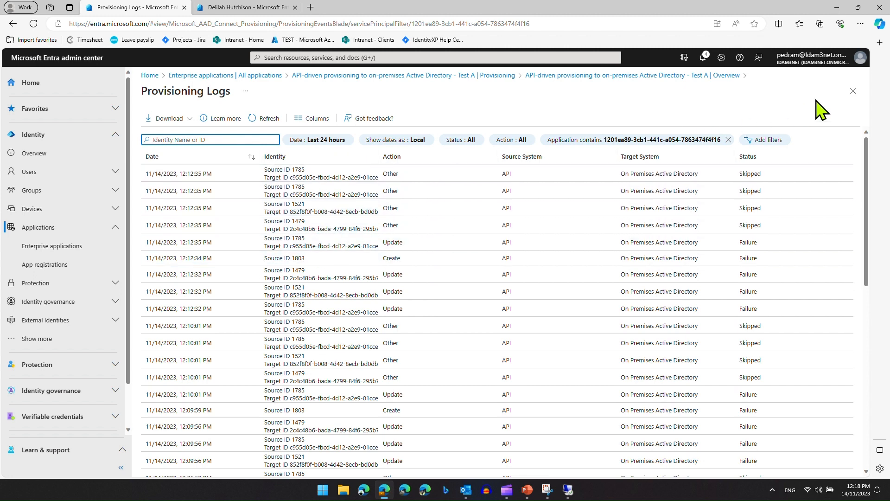
# Leave the provisioning logs and review the application's audit logs for the latest export, import and synchronization entries
pyautogui.click(853, 91)
pyautogui.click(186, 241)
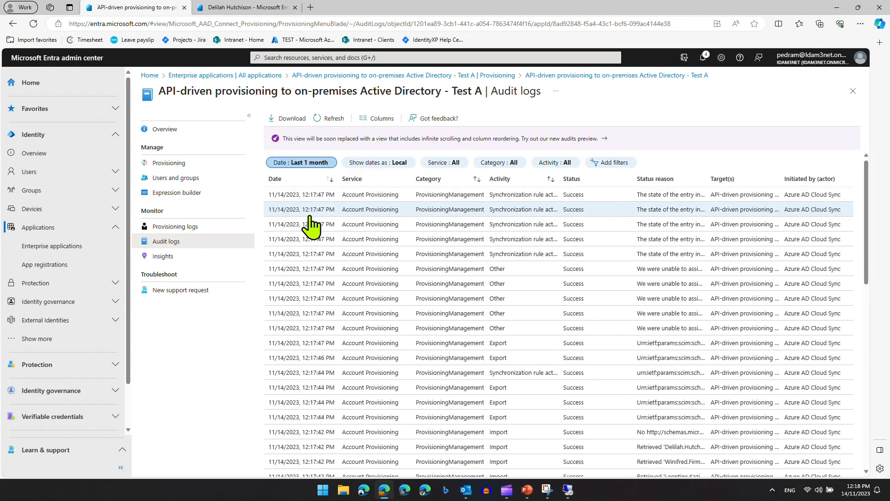
pyautogui.scroll(-2, 317, 352)
pyautogui.scroll(-6, 317, 351)
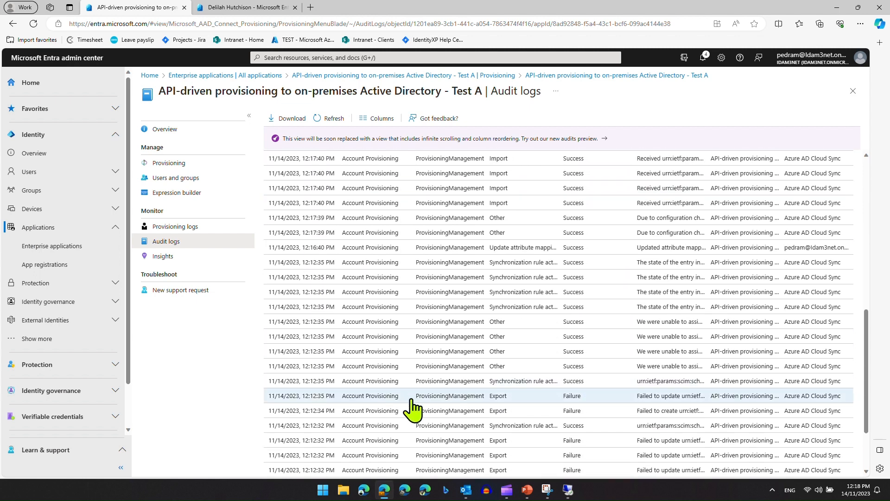
pyautogui.scroll(2, 412, 408)
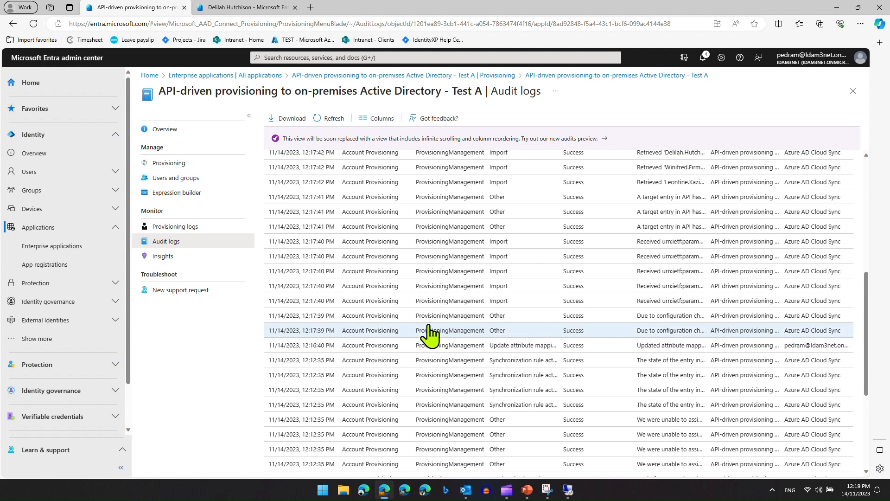
pyautogui.scroll(3, 431, 333)
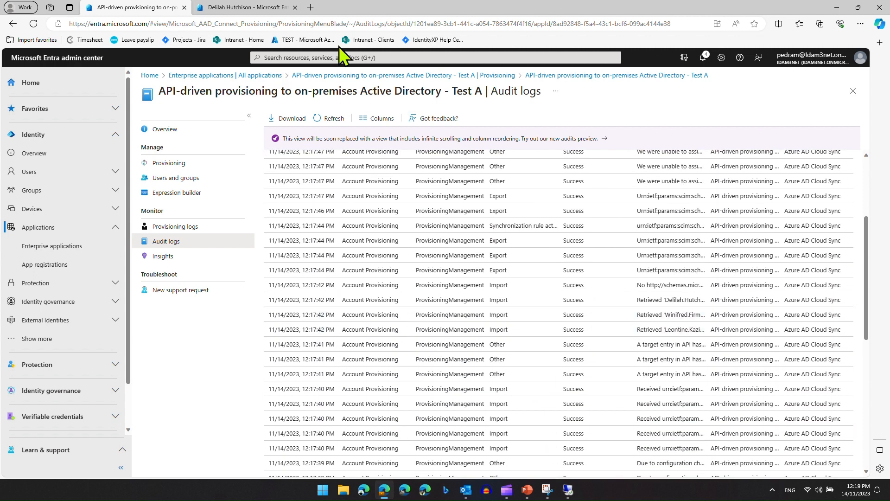
# Switch to the remote Active Directory Users and Computers and inspect the networkAddress attribute of the first user in API Users
pyautogui.click(837, 7)
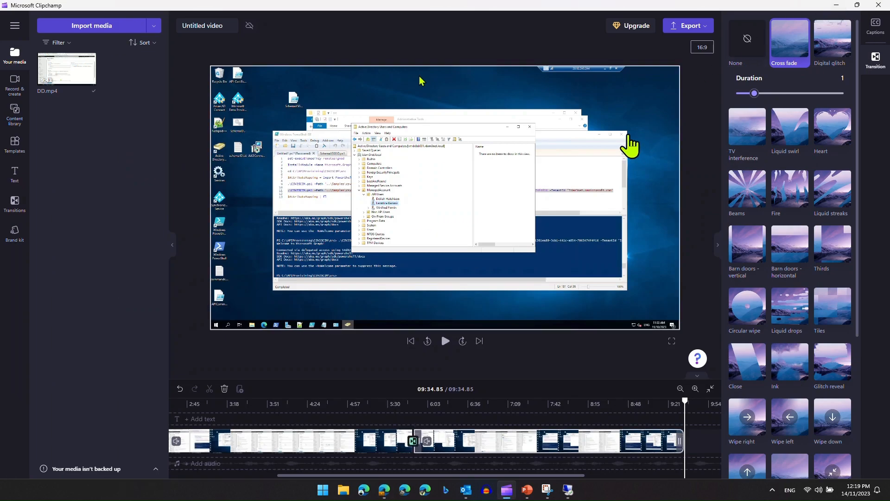
pyautogui.click(839, 6)
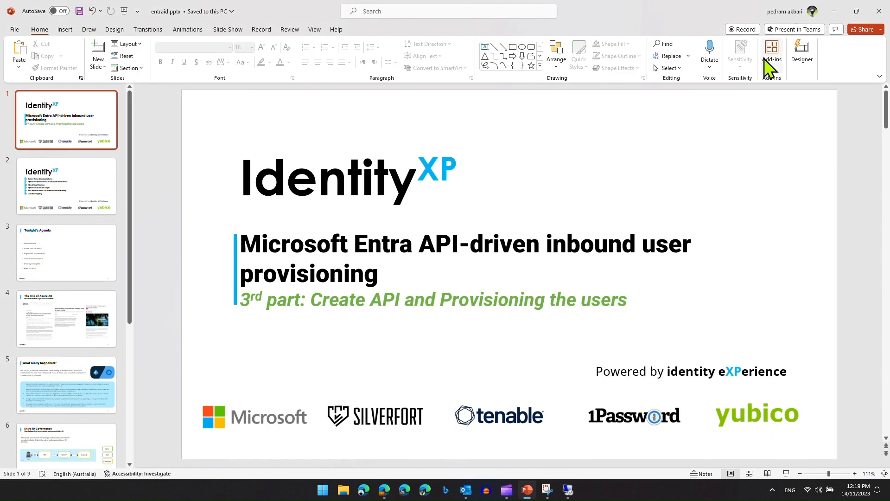
pyautogui.click(839, 13)
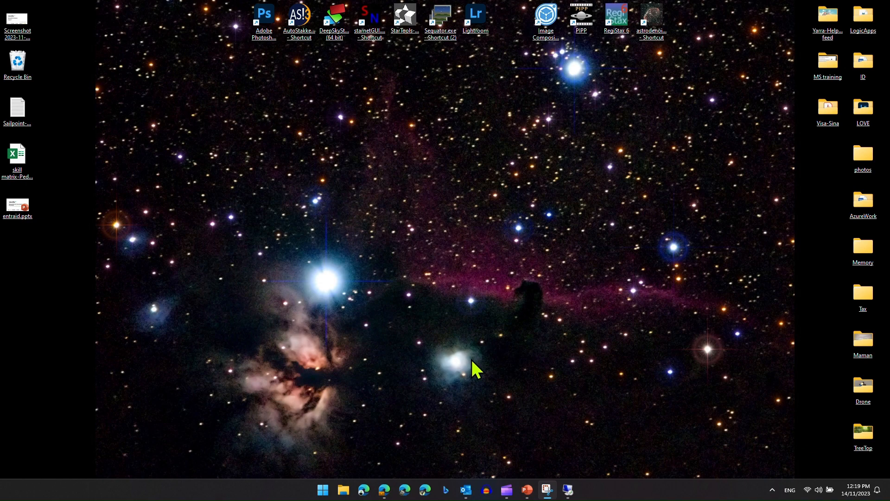
pyautogui.click(566, 490)
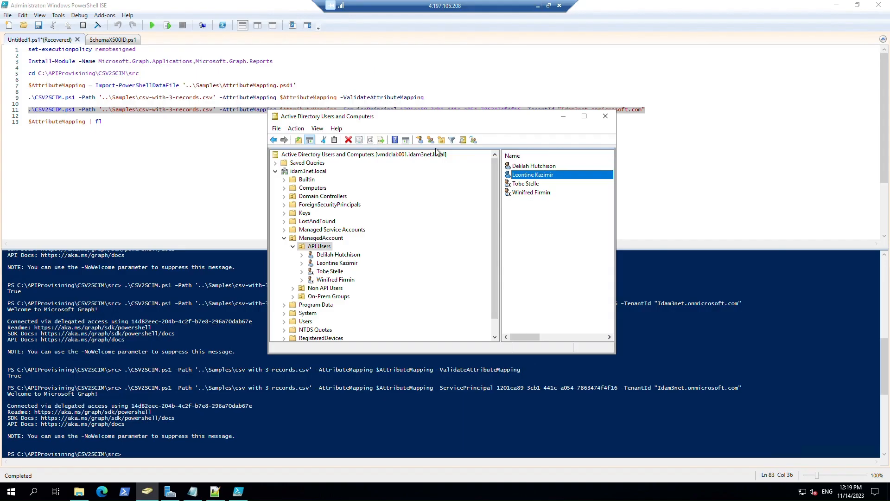
pyautogui.click(537, 166)
pyautogui.rightClick(538, 166)
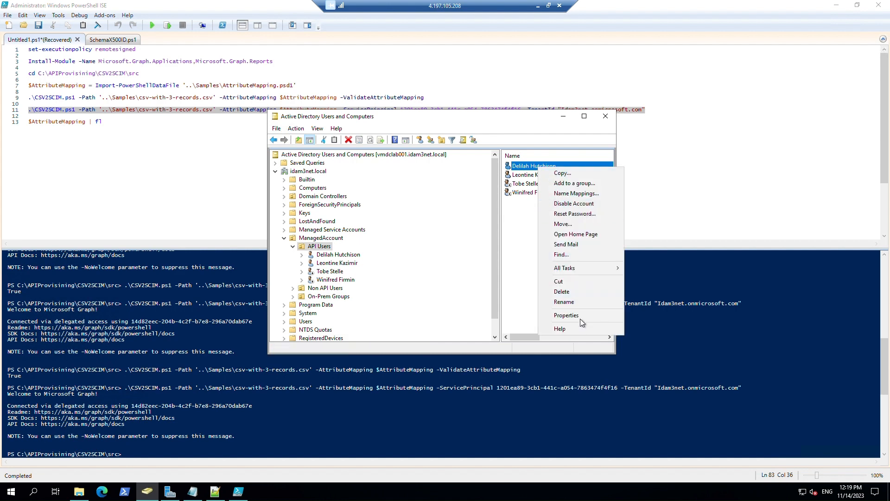
pyautogui.click(567, 315)
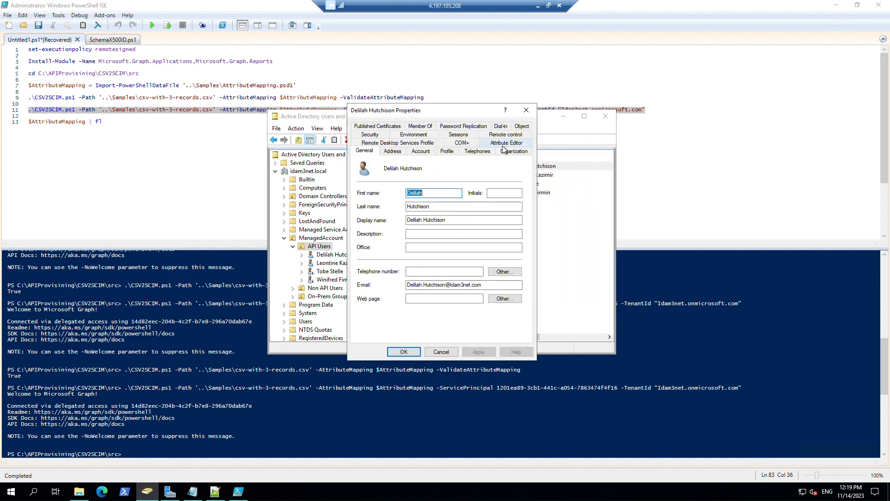
pyautogui.click(466, 241)
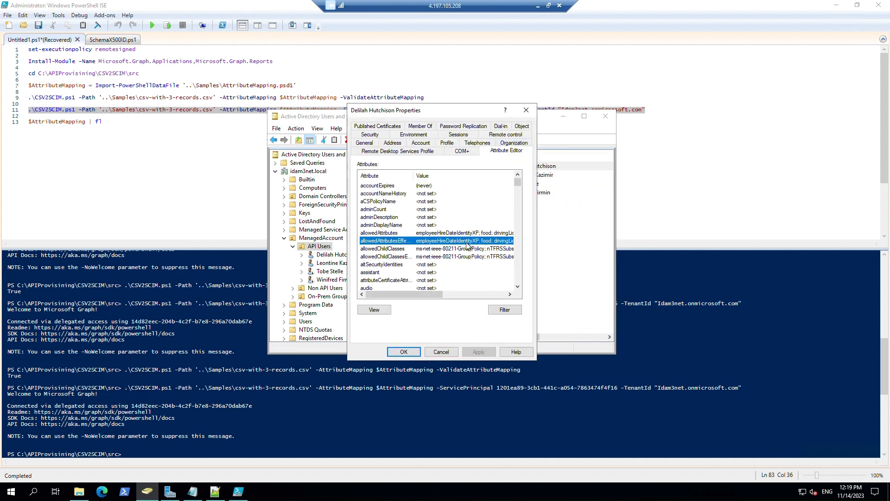
pyautogui.write('ne')
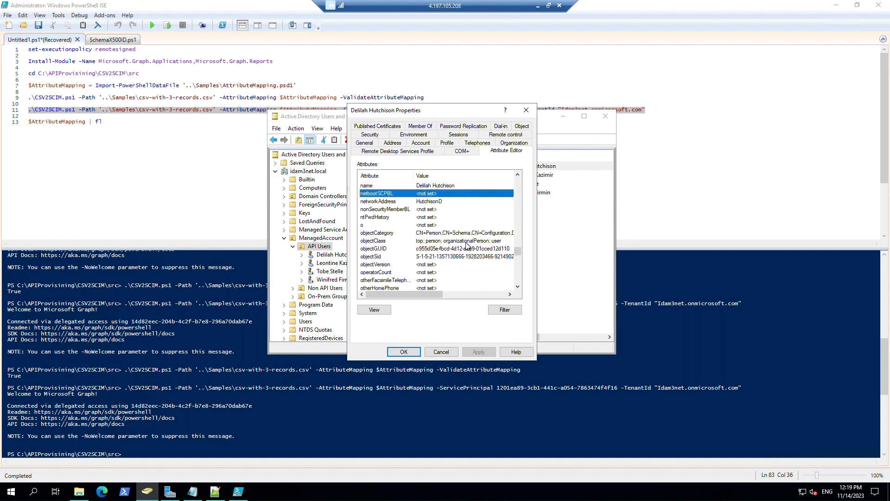
pyautogui.click(420, 202)
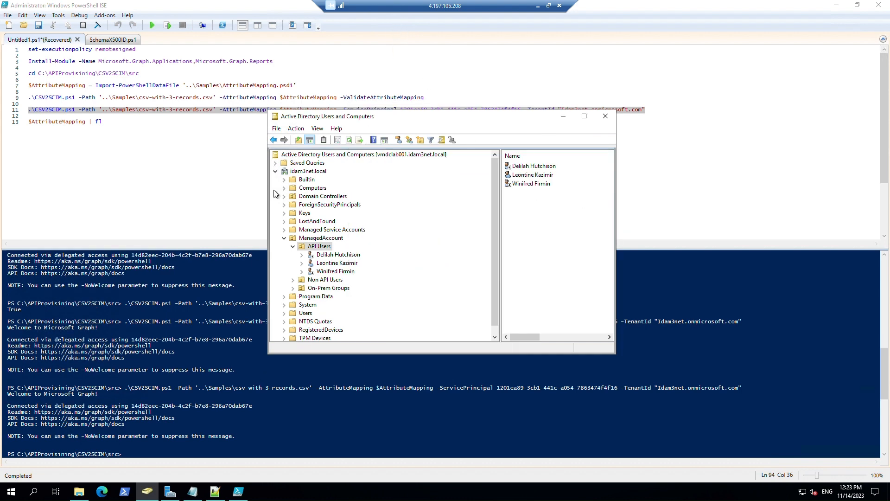
# Return to the Entra admin center, leave the provisioning logs, and open the enterprise 2.0 Users mapping in the provisioning settings
pyautogui.click(538, 5)
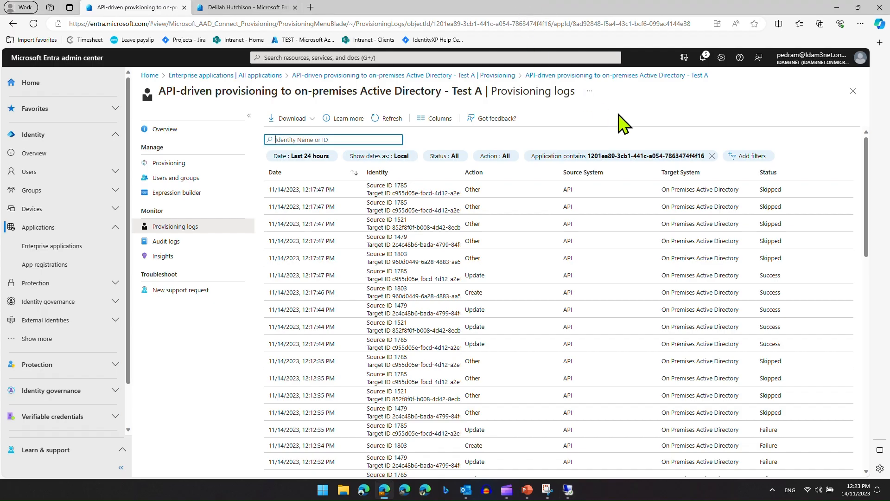
pyautogui.click(853, 91)
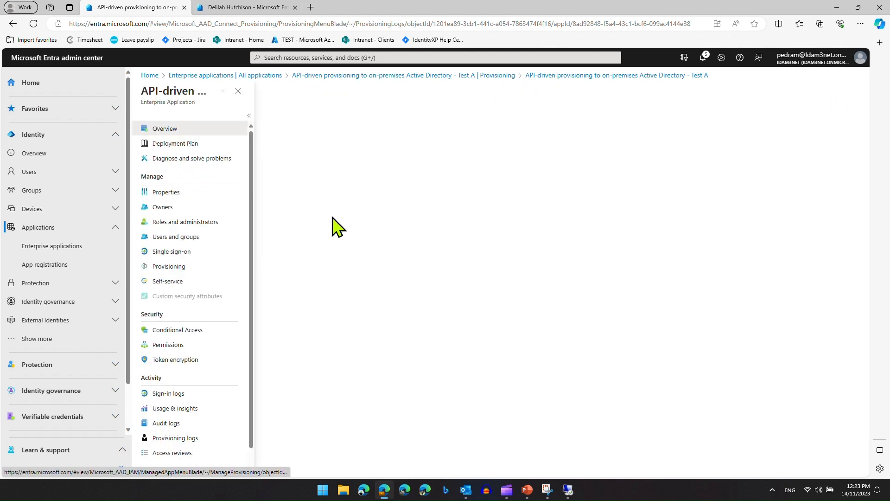
pyautogui.click(186, 267)
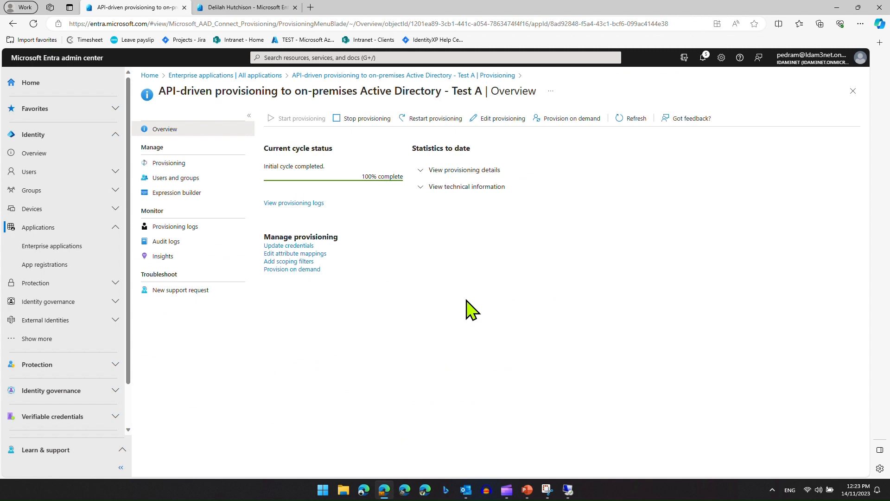
pyautogui.click(178, 164)
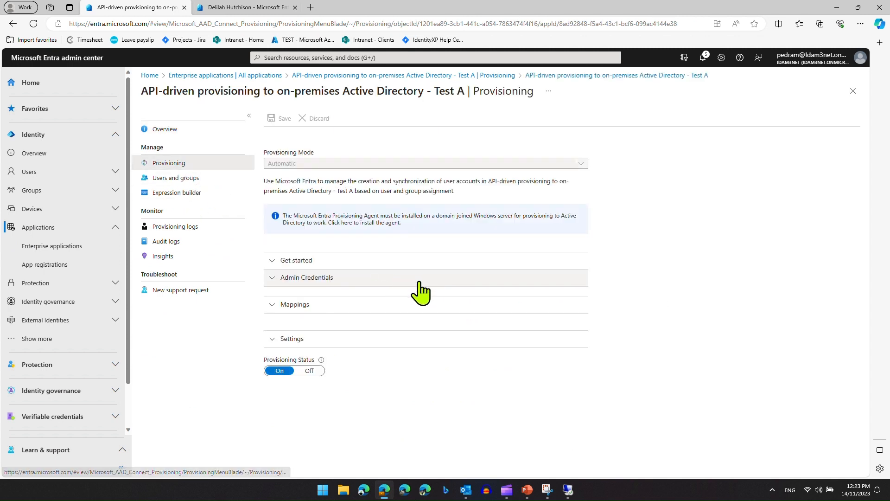
pyautogui.click(294, 305)
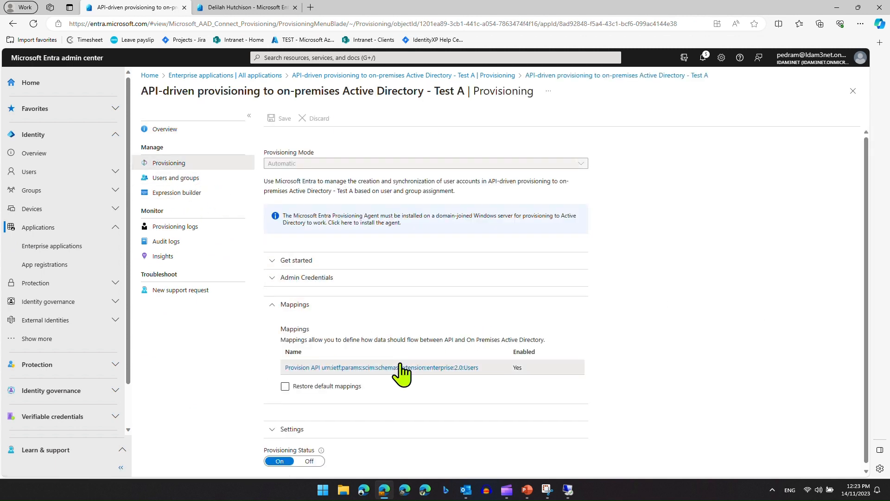
pyautogui.click(400, 367)
# Open the No AU Users scoping filter from the source object scope and review the target attributes available for a new clause
pyautogui.click(156, 230)
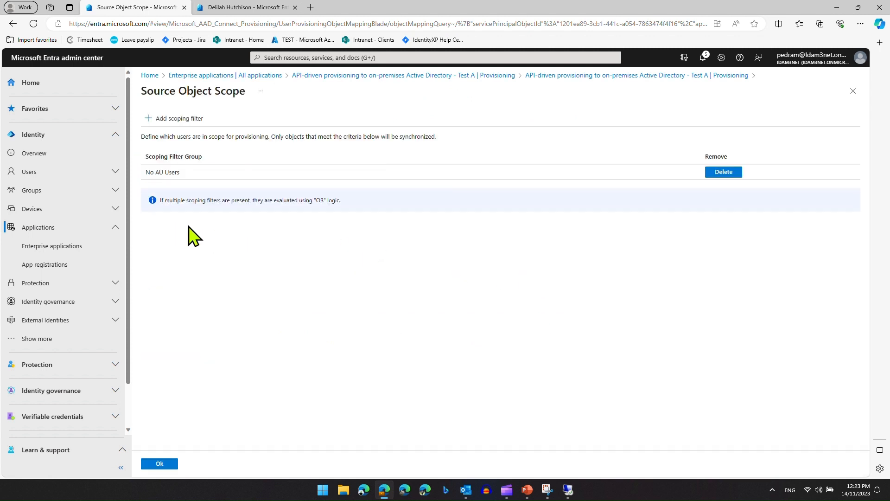
pyautogui.click(163, 173)
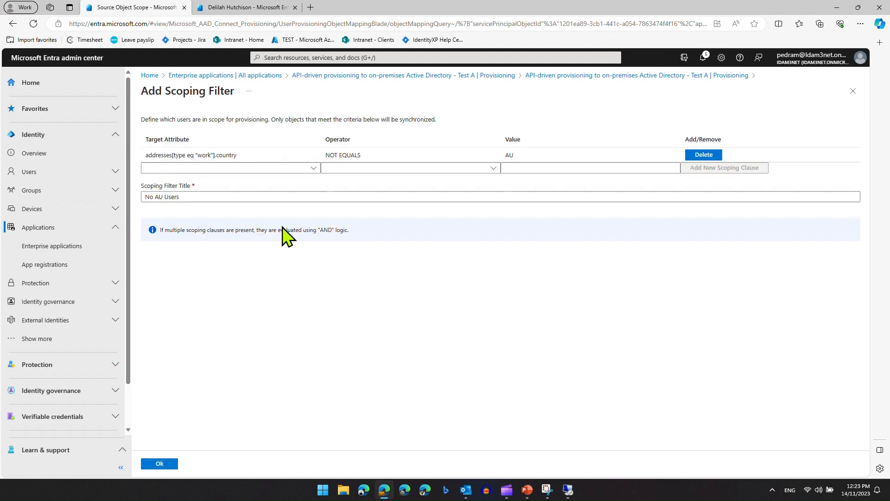
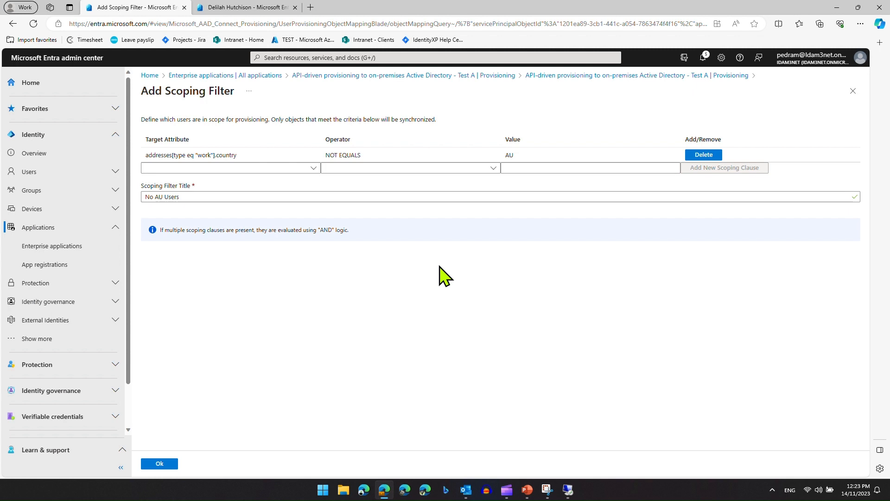
pyautogui.click(313, 168)
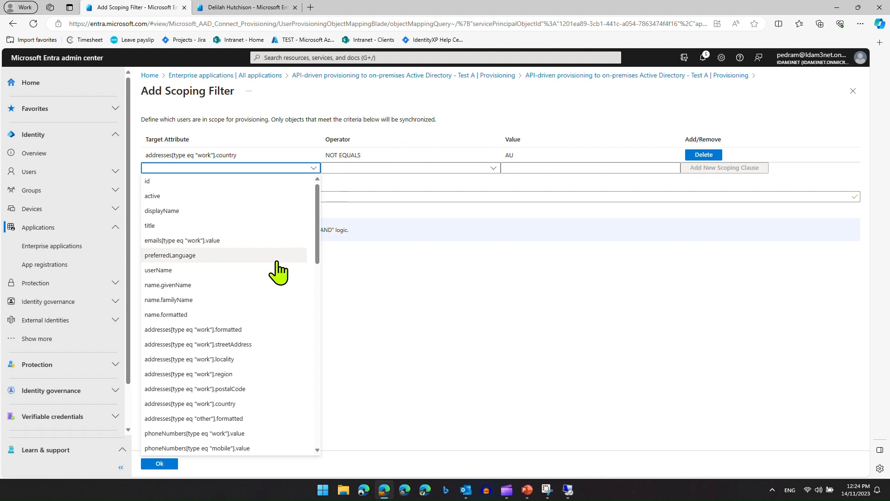
pyautogui.scroll(-3, 277, 263)
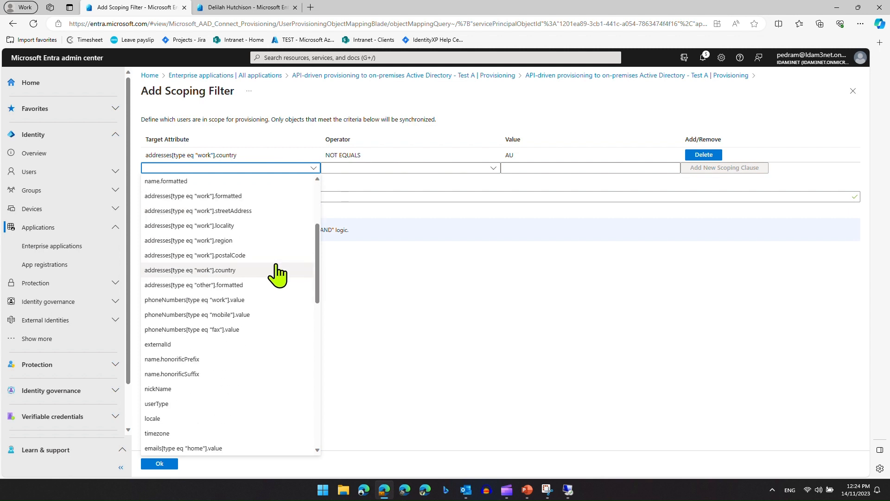
pyautogui.scroll(-2, 277, 273)
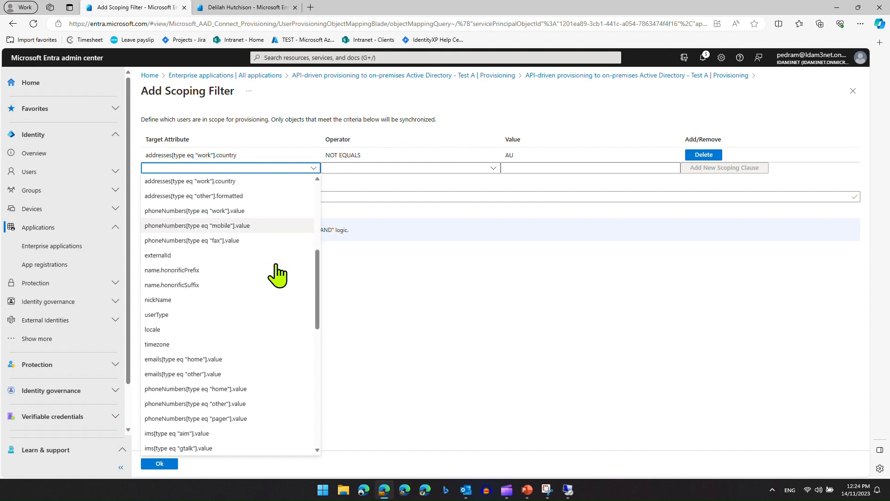
pyautogui.scroll(-1, 278, 274)
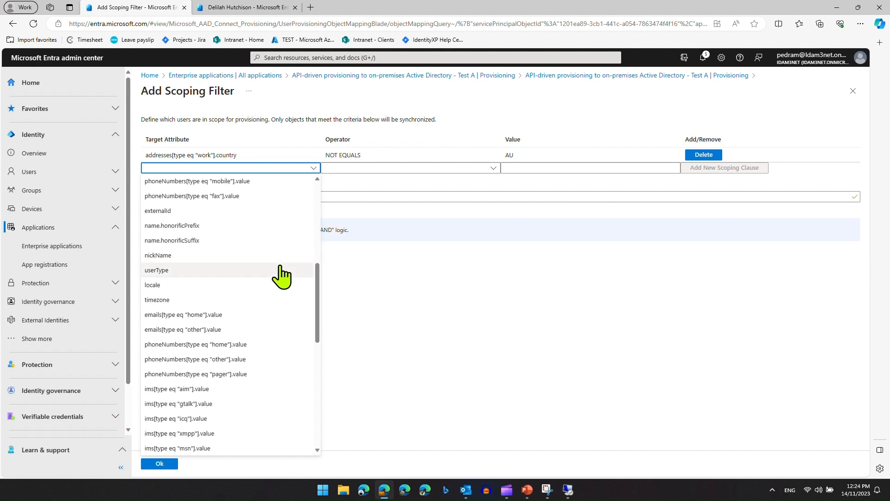
pyautogui.scroll(-6, 294, 318)
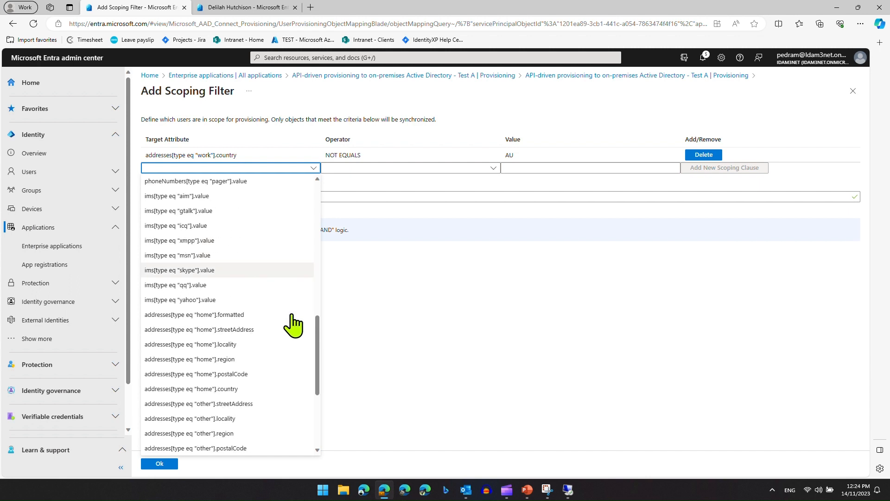
pyautogui.scroll(-2, 294, 322)
pyautogui.scroll(5, 295, 324)
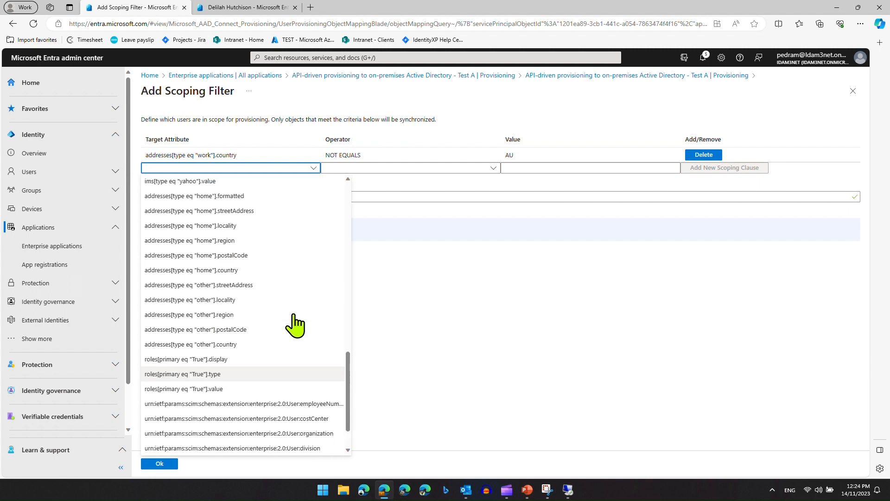
pyautogui.scroll(1, 294, 324)
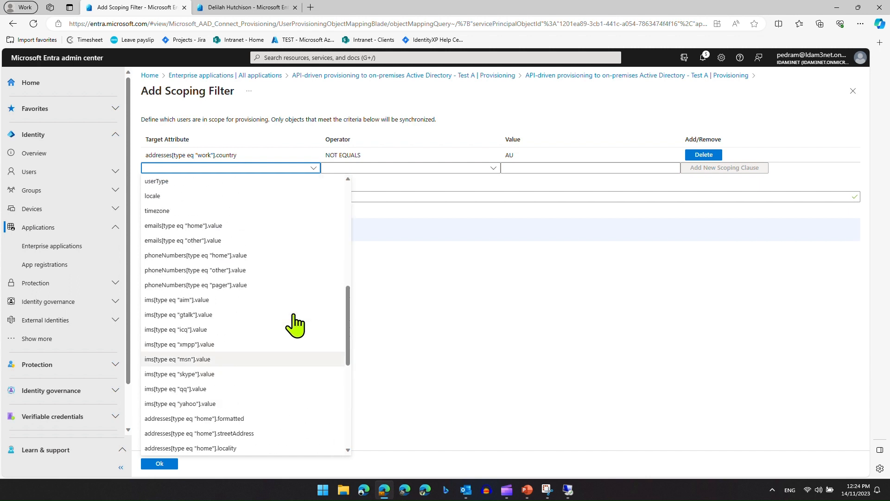
pyautogui.scroll(-6, 294, 323)
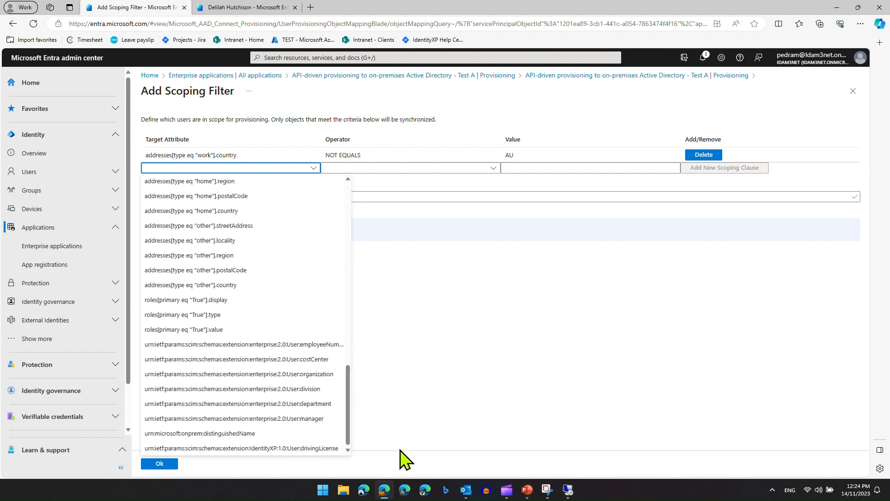
pyautogui.click(855, 91)
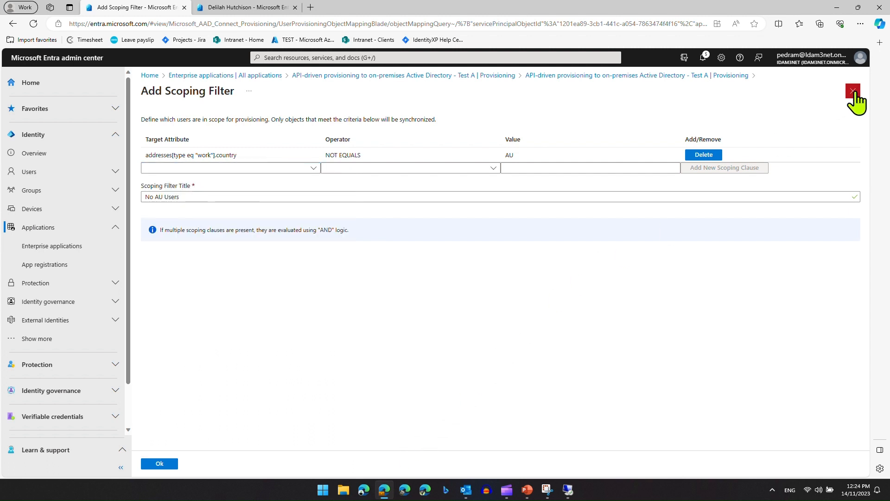
# Review the operators available for a new scoping clause, and return to the attribute mapping without changing the filter
pyautogui.click(493, 169)
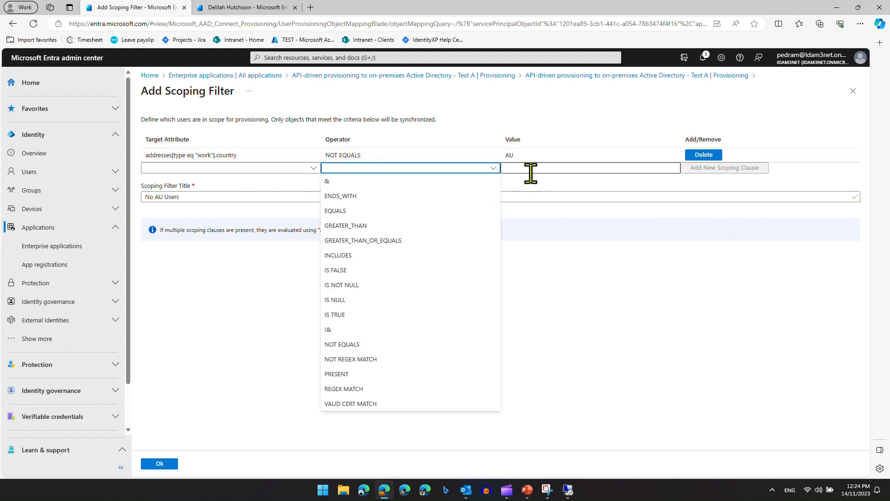
pyautogui.click(853, 93)
pyautogui.click(852, 92)
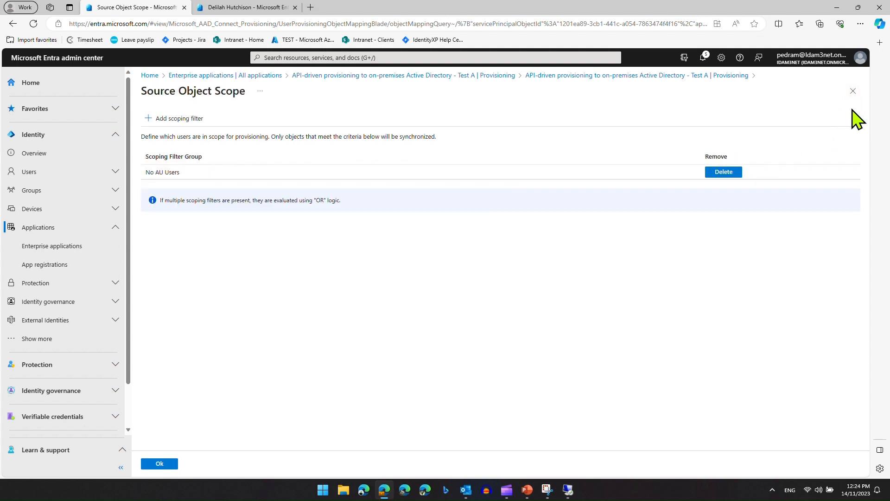
pyautogui.click(852, 96)
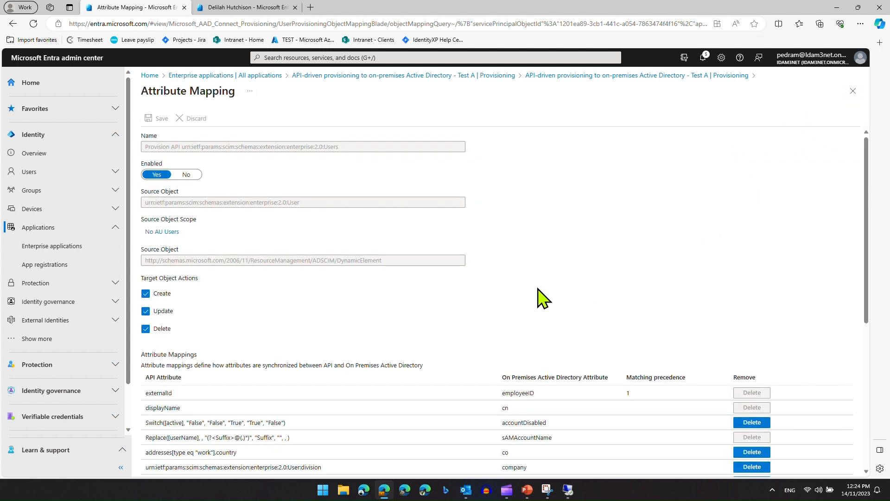
# Switch to the remote session's Notepad++ and check the country codes on lines 5 and 6 of csv-with-3-records.csv
pyautogui.click(568, 496)
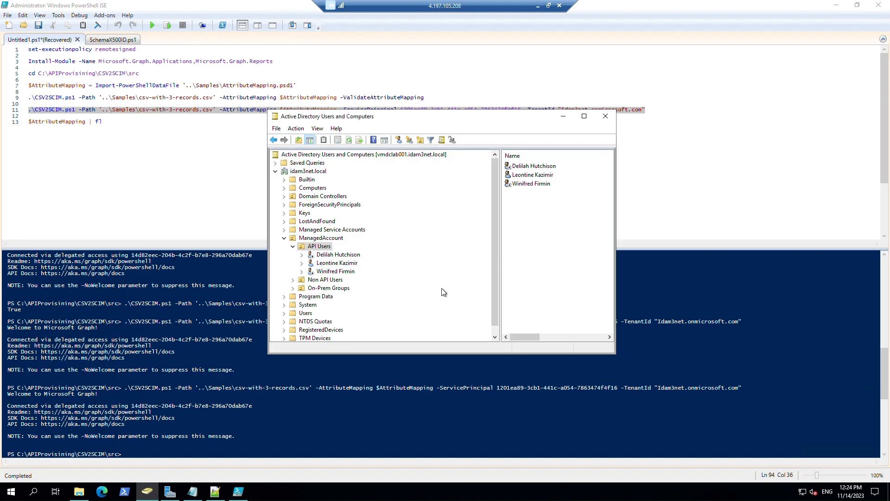
pyautogui.click(214, 491)
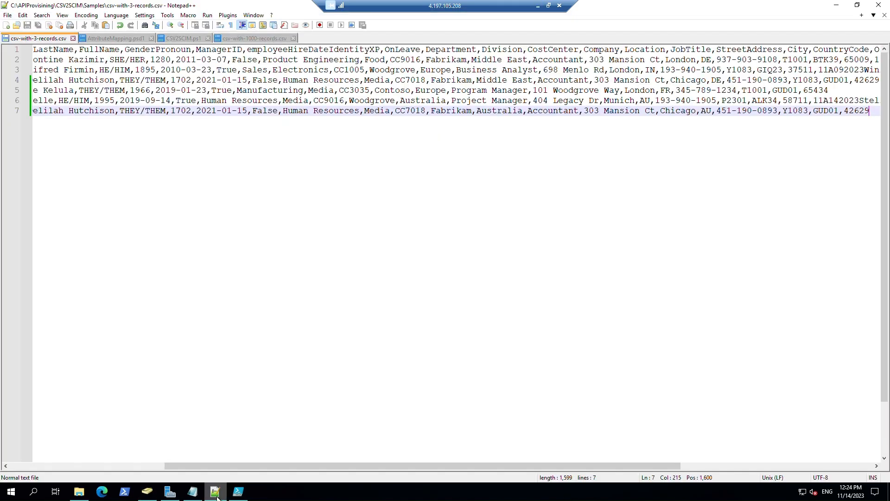
pyautogui.doubleClick(642, 100)
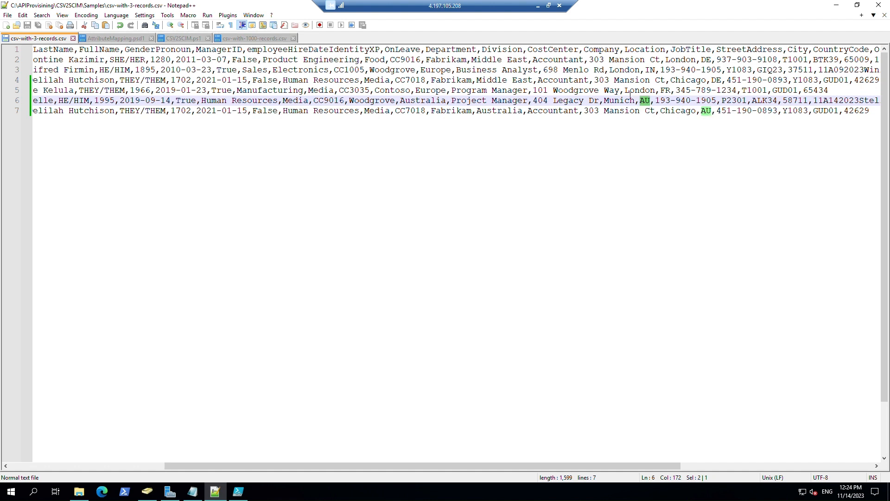
pyautogui.click(661, 90)
pyautogui.doubleClick(668, 91)
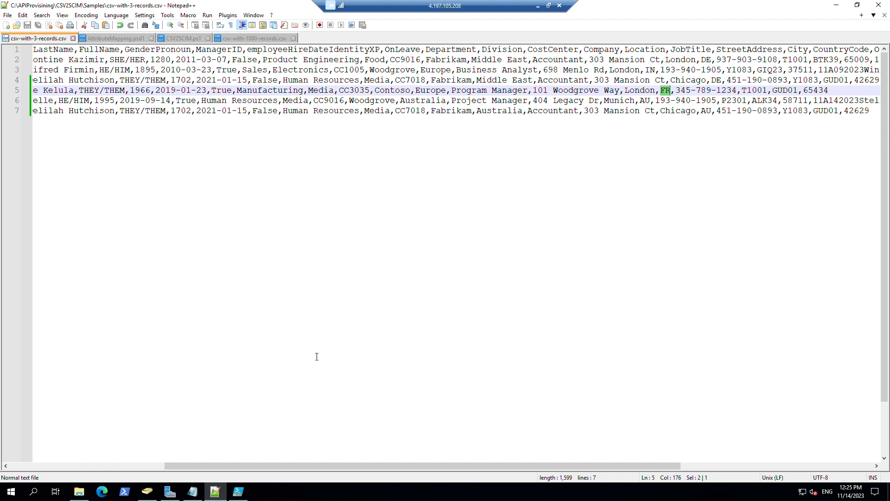
pyautogui.moveTo(329, 468); pyautogui.dragTo(269, 466)
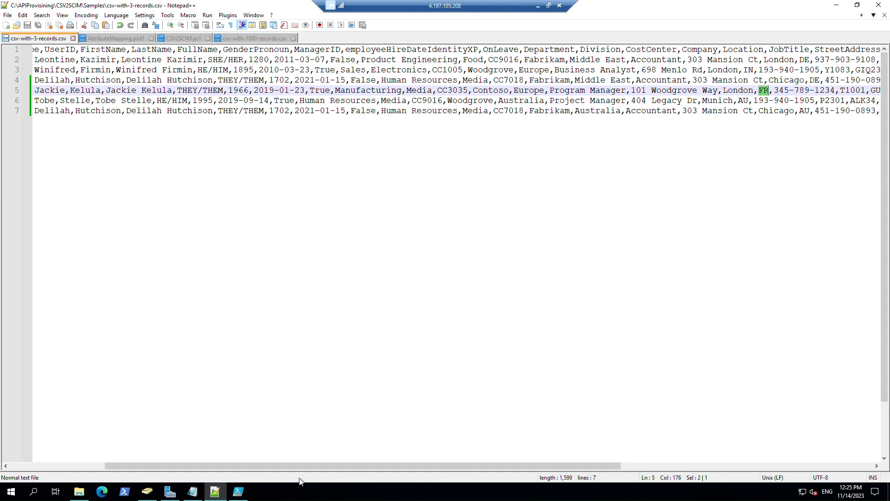
# Run the selected CSV2SCIM.ps1 provisioning command in PowerShell ISE, and refresh API Users in Active Directory Users and Computers
pyautogui.click(238, 491)
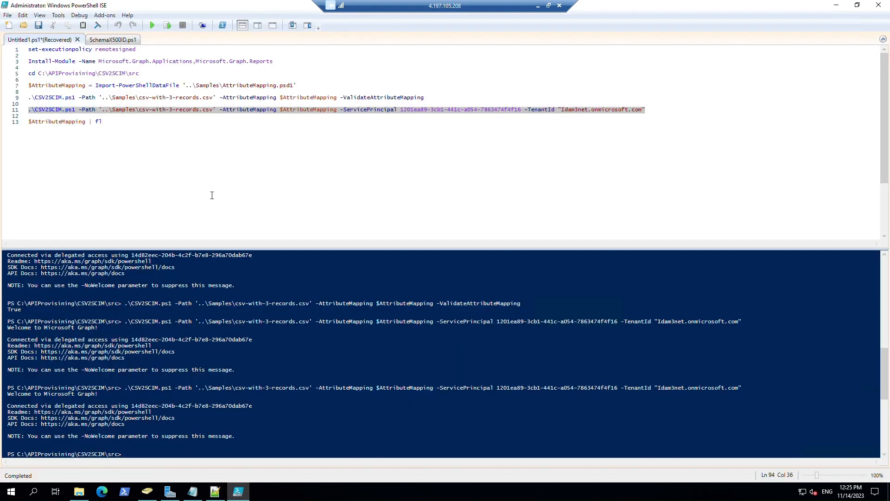
pyautogui.click(168, 26)
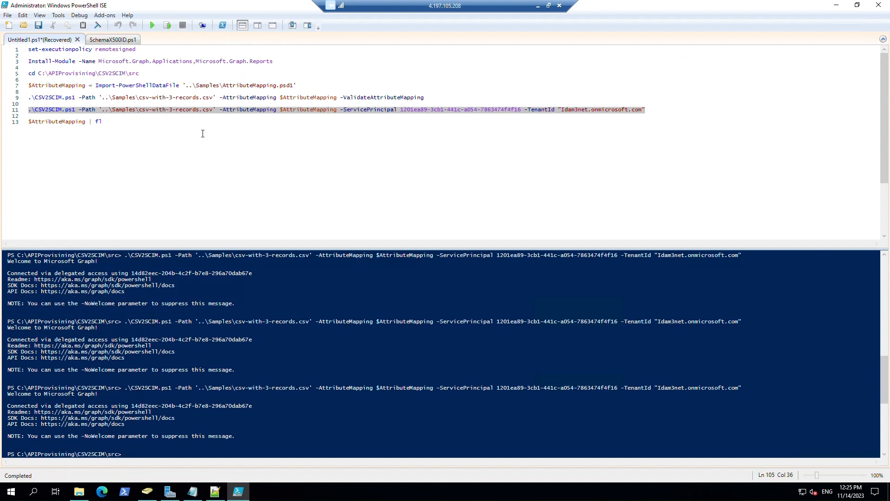
pyautogui.click(147, 491)
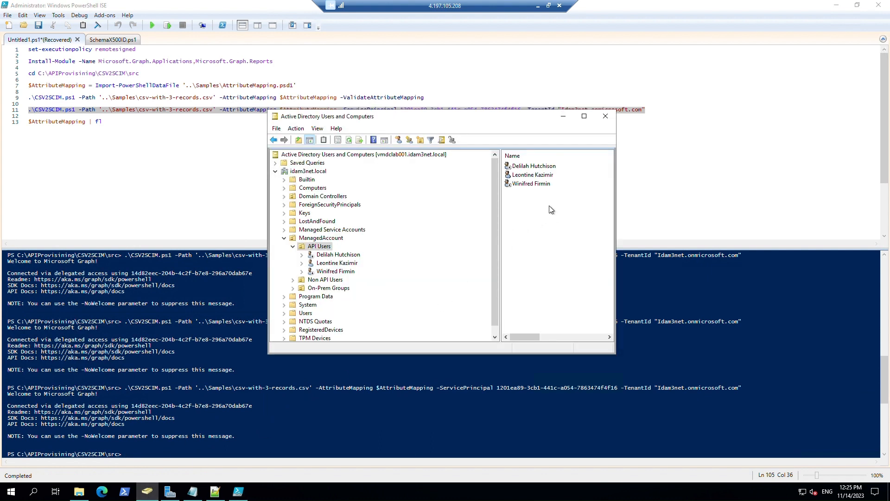
pyautogui.click(349, 140)
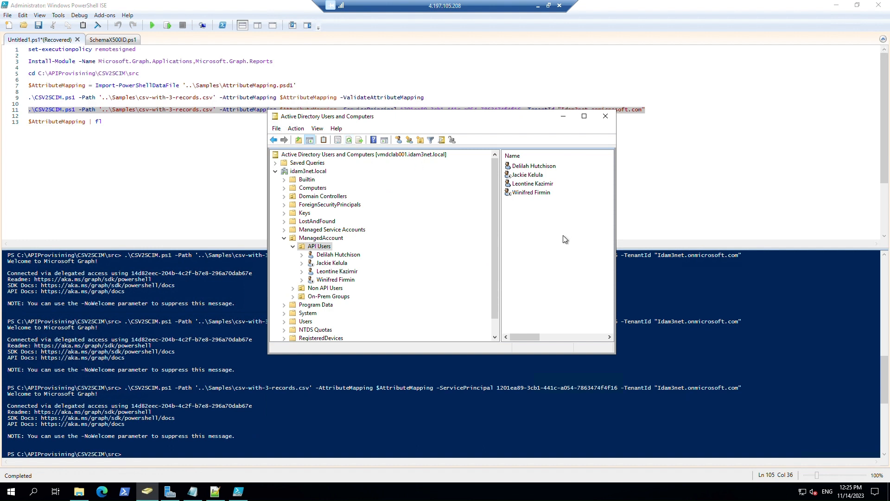
# Inspect the co attribute of the second user in API Users, and close the properties without changes
pyautogui.rightClick(534, 174)
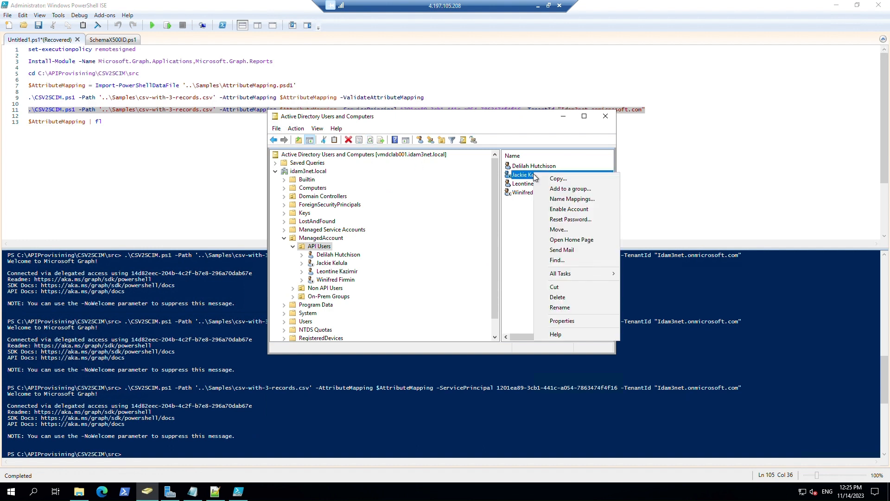
pyautogui.click(576, 321)
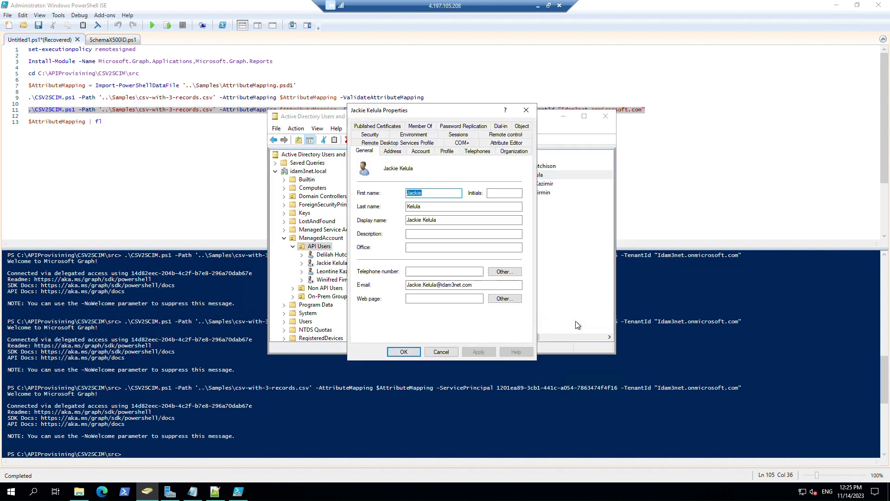
pyautogui.click(498, 143)
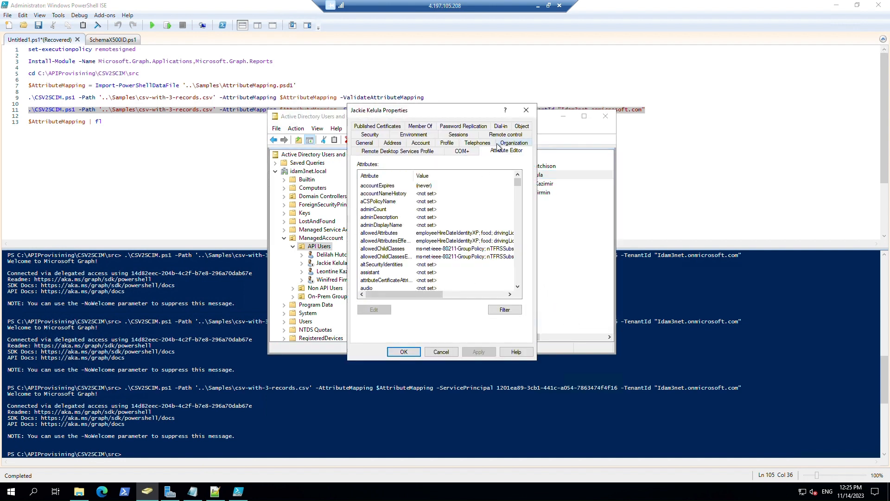
pyautogui.press('c')
pyautogui.click(455, 218)
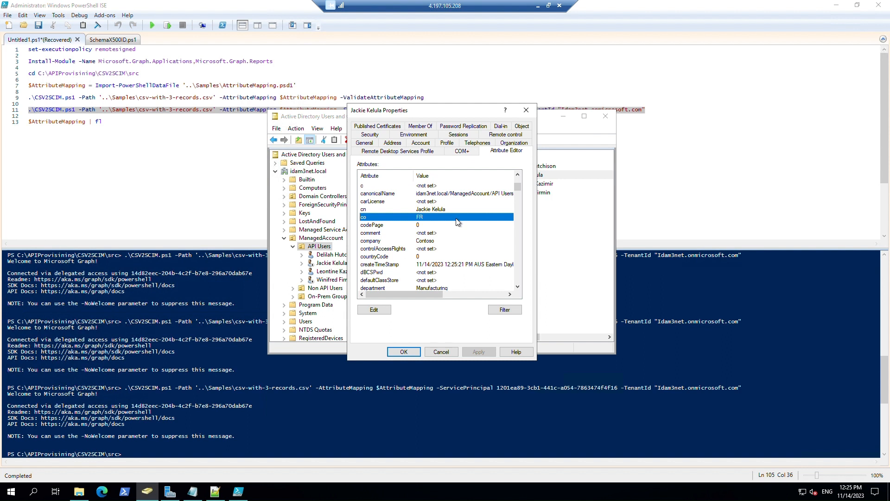
pyautogui.click(440, 353)
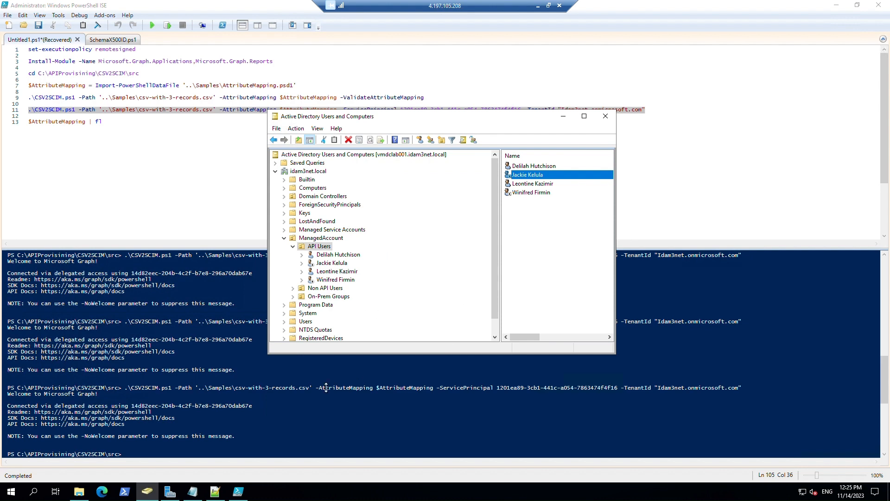
# Switch to Notepad++, set the WorkerStatus on line 5 of csv-with-3-records.csv to Active, and save the file
pyautogui.click(215, 491)
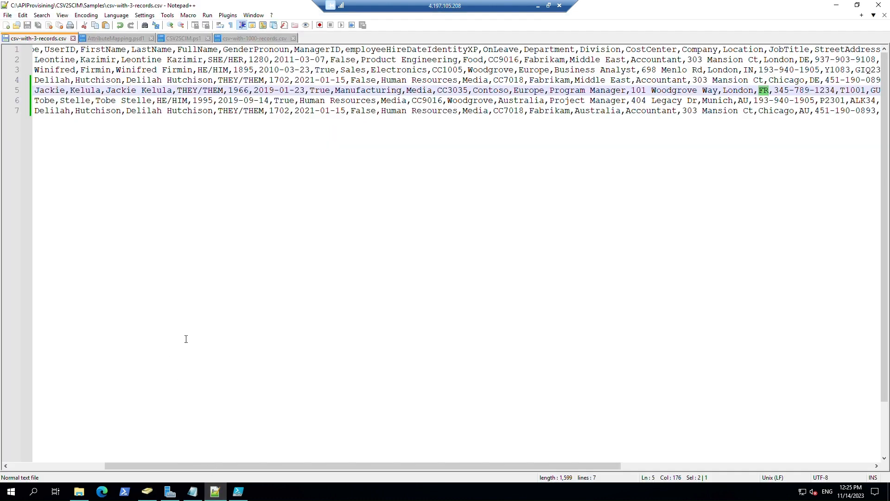
pyautogui.moveTo(348, 462); pyautogui.dragTo(189, 465)
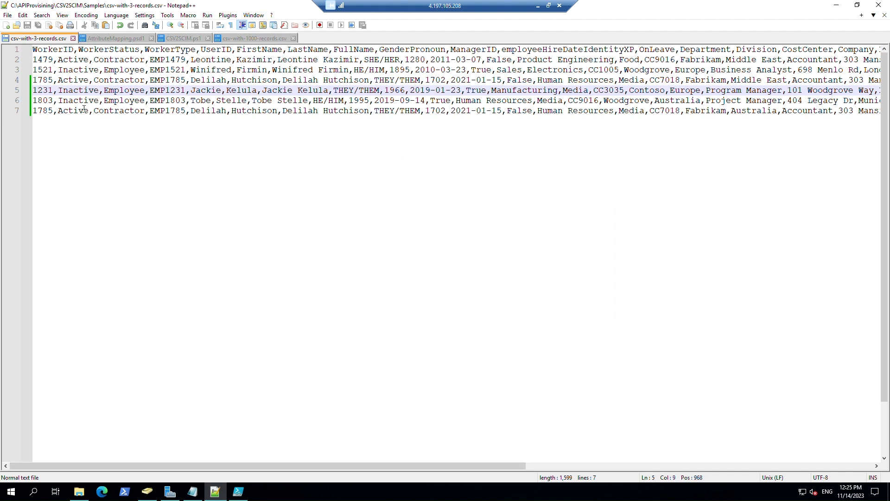
pyautogui.press('BackSpace')
pyautogui.press('BackSpace')
pyautogui.press('BackSpace')
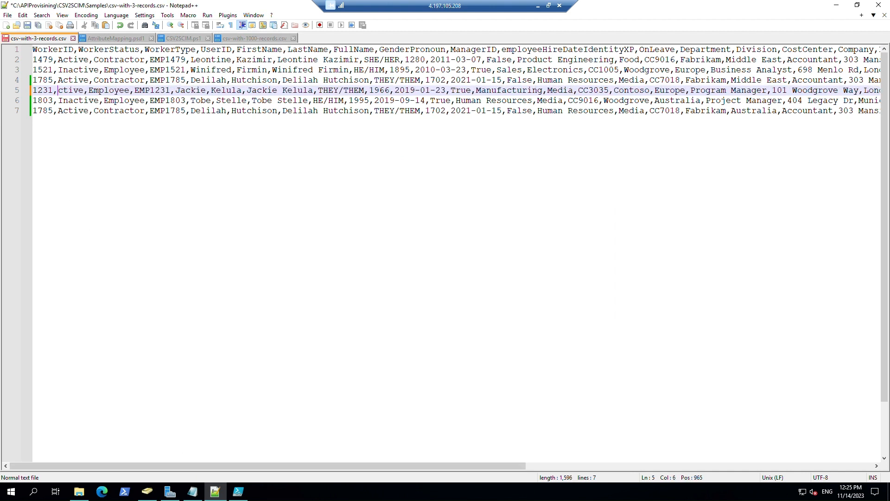
pyautogui.write('A')
pyautogui.hotkey('ctrl', 'End')
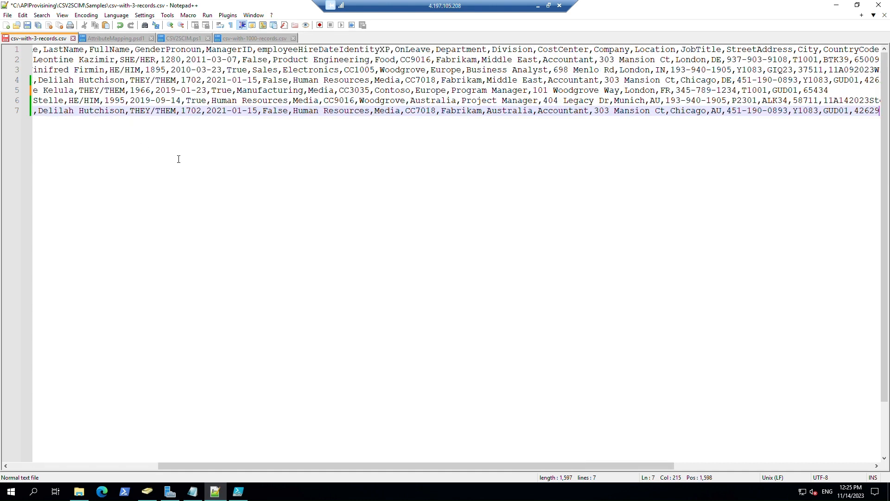
pyautogui.click(27, 27)
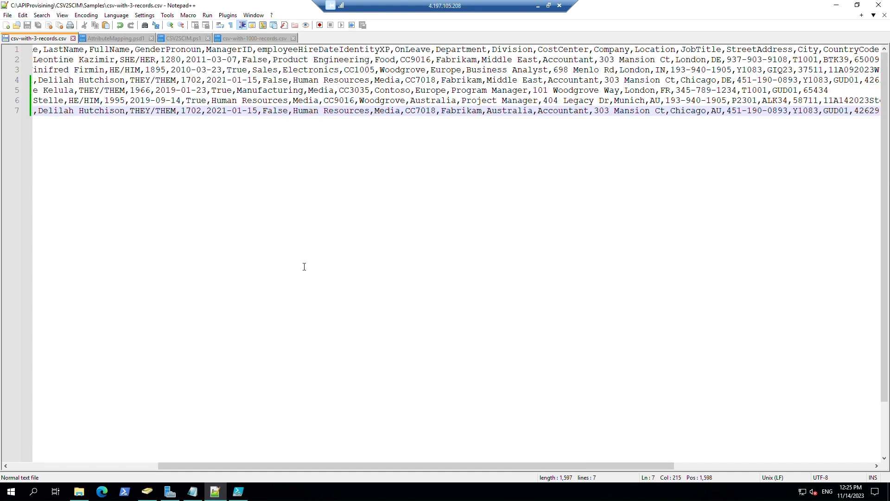
# Run the selected CSV2SCIM.ps1 provisioning command in PowerShell ISE again, and refresh API Users in Active Directory Users and Computers without creating a new group
pyautogui.click(238, 491)
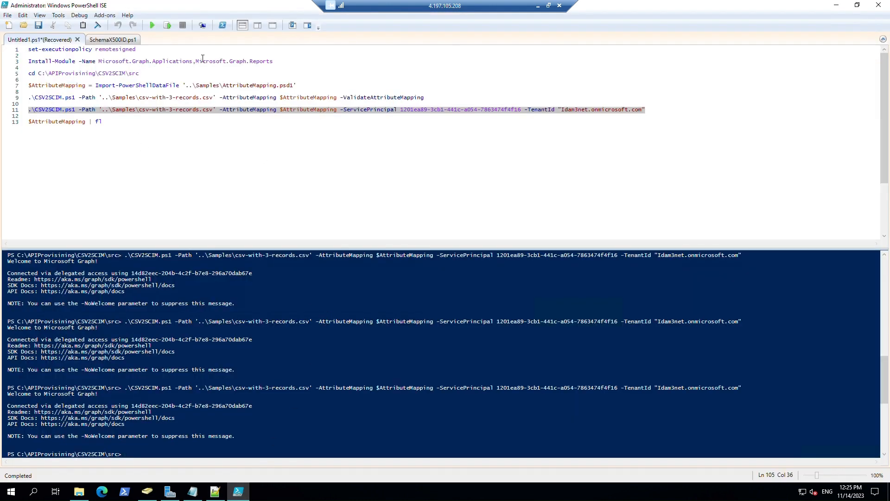
pyautogui.click(165, 26)
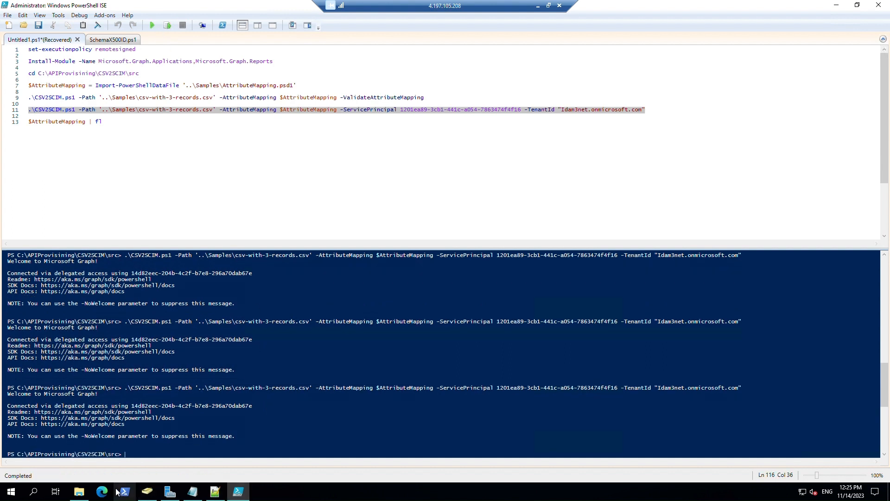
pyautogui.click(147, 492)
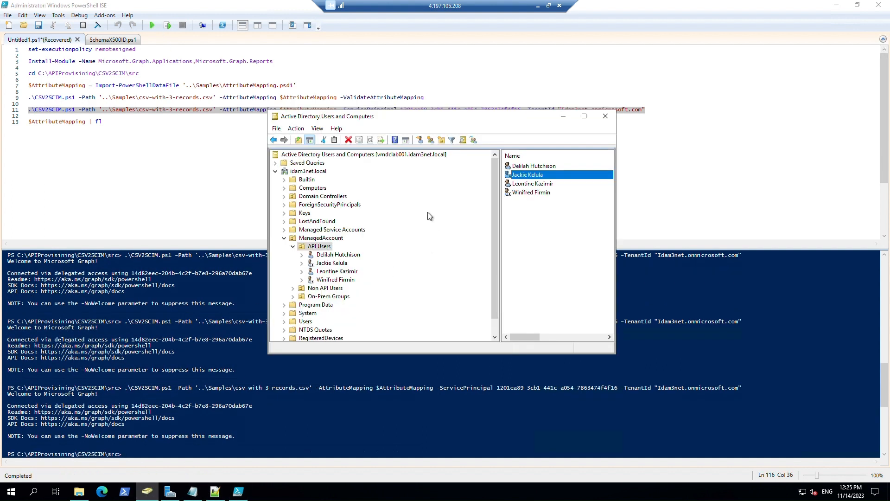
pyautogui.click(319, 248)
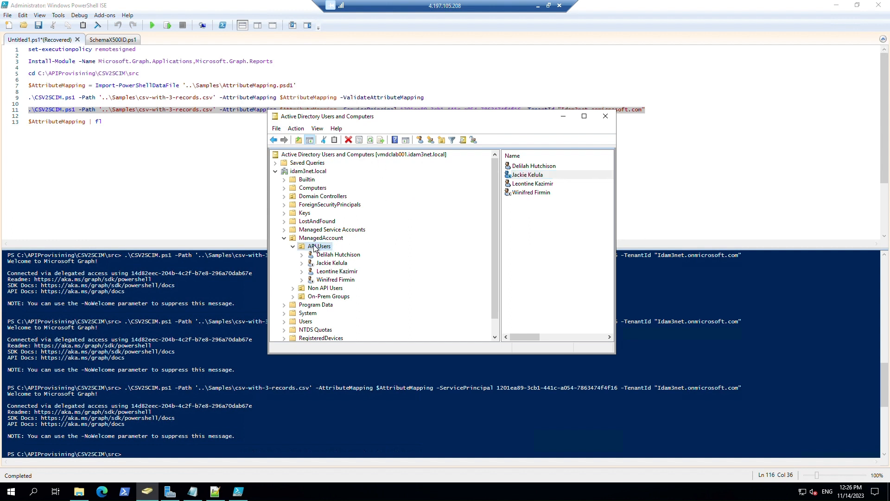
pyautogui.click(371, 140)
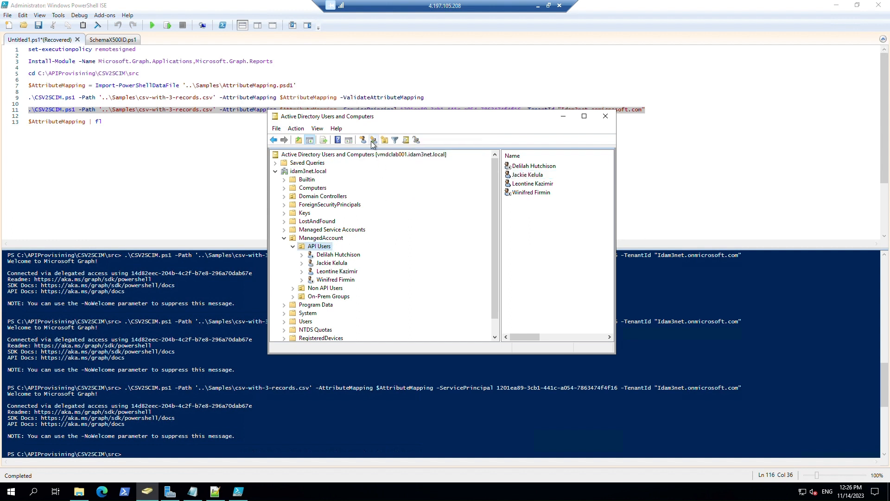
pyautogui.click(373, 140)
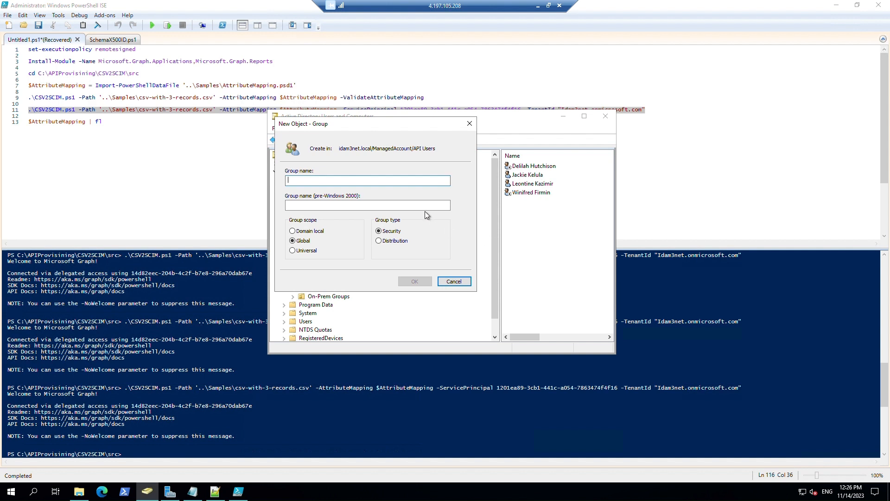
pyautogui.click(454, 281)
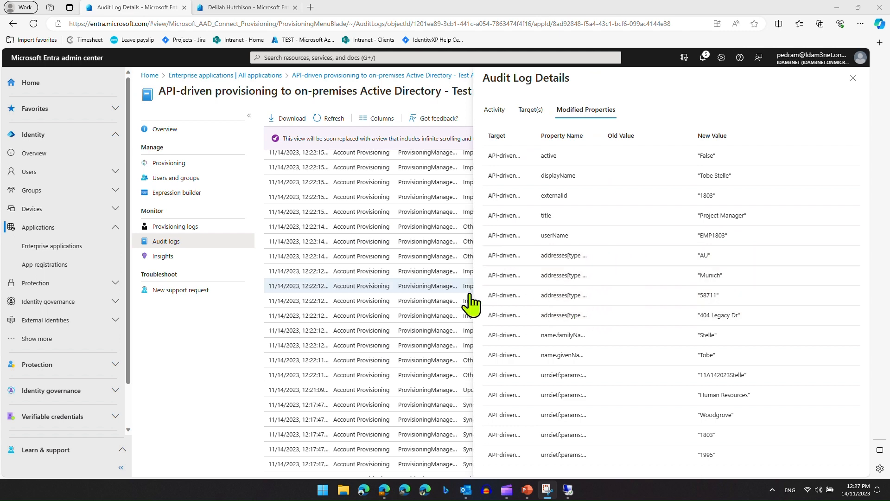
# Close the open audit log details and review the modified properties of the newest 12:22:12 import entry
pyautogui.click(853, 79)
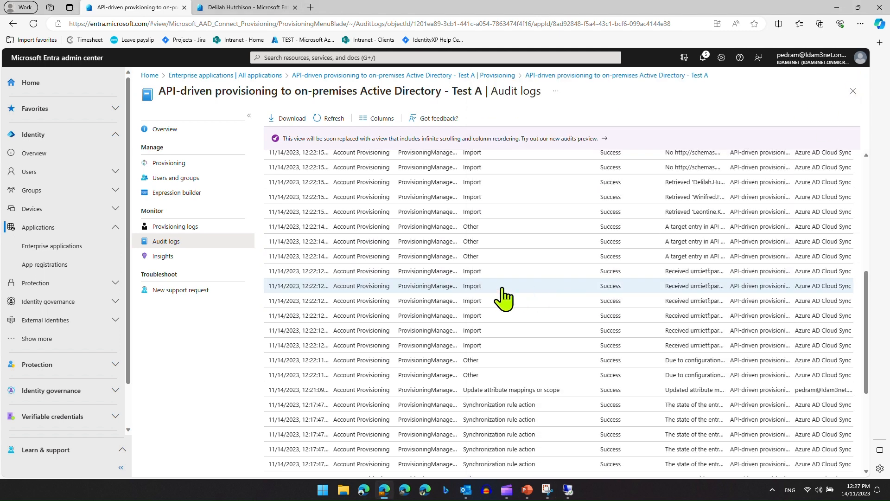
pyautogui.click(499, 272)
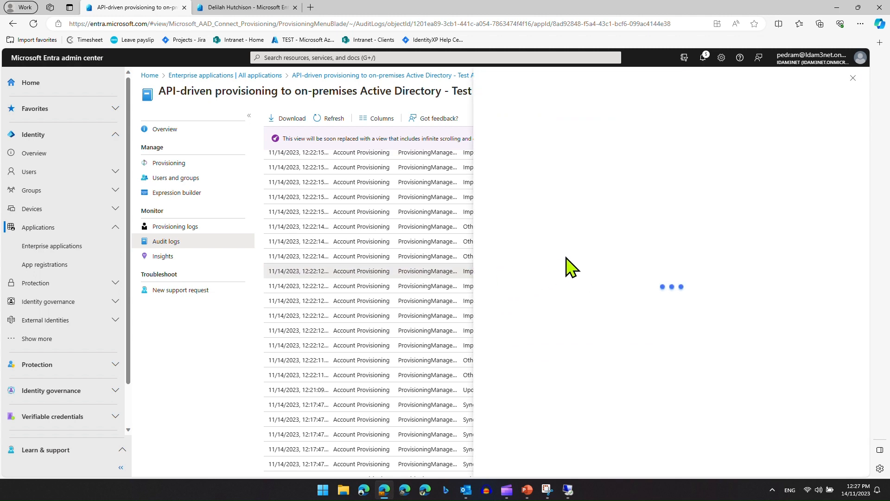
pyautogui.click(594, 114)
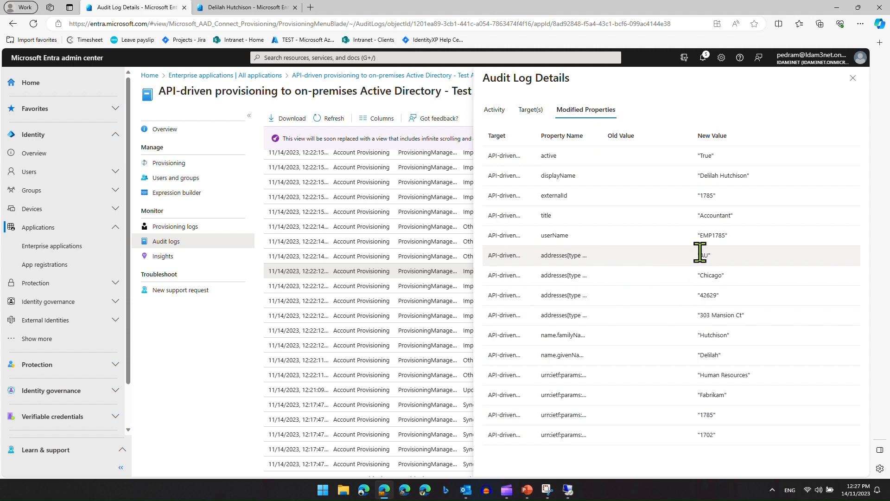
pyautogui.click(852, 79)
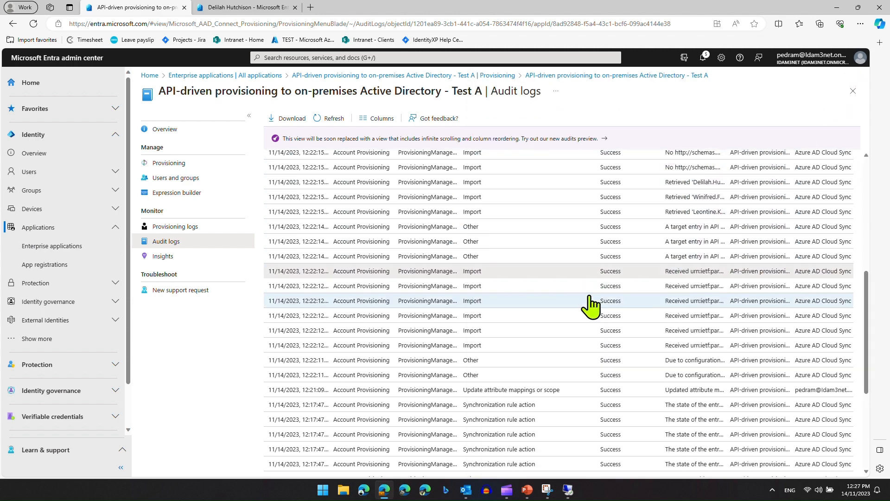
# Read the scope evaluation in the status reason of the lower 12:22:16 synchronization rule action entry, and close its details
pyautogui.scroll(1, 586, 309)
pyautogui.scroll(1, 587, 310)
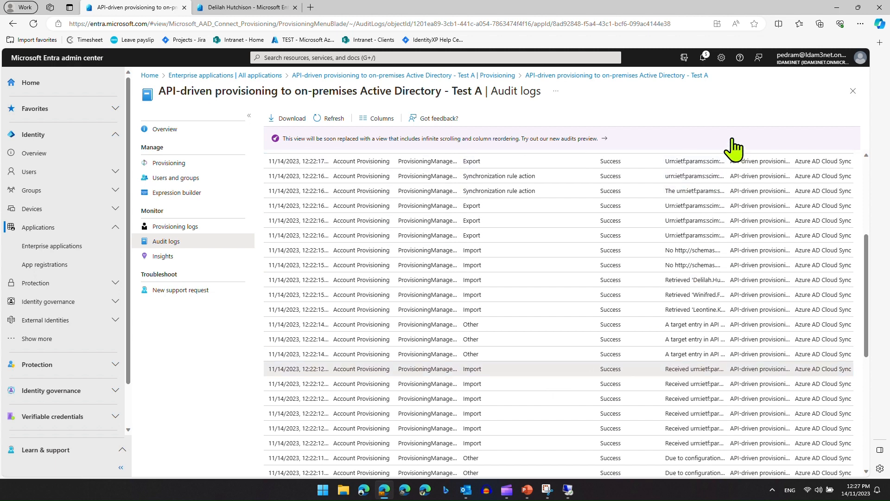
pyautogui.click(723, 188)
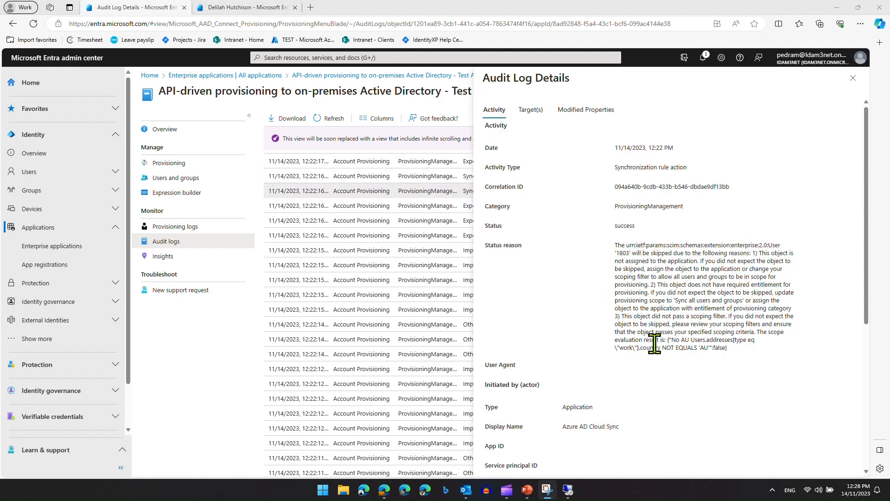
pyautogui.moveTo(671, 339); pyautogui.dragTo(727, 349)
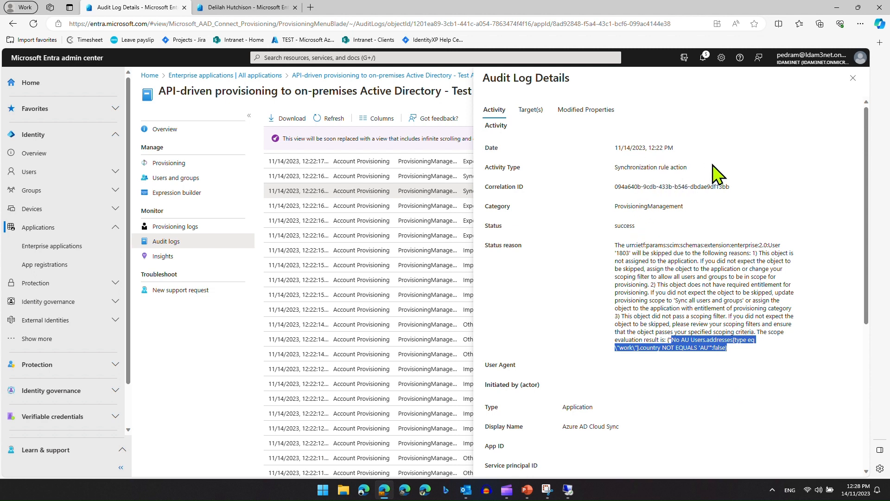
pyautogui.moveTo(705, 167); pyautogui.dragTo(633, 168)
pyautogui.click(853, 78)
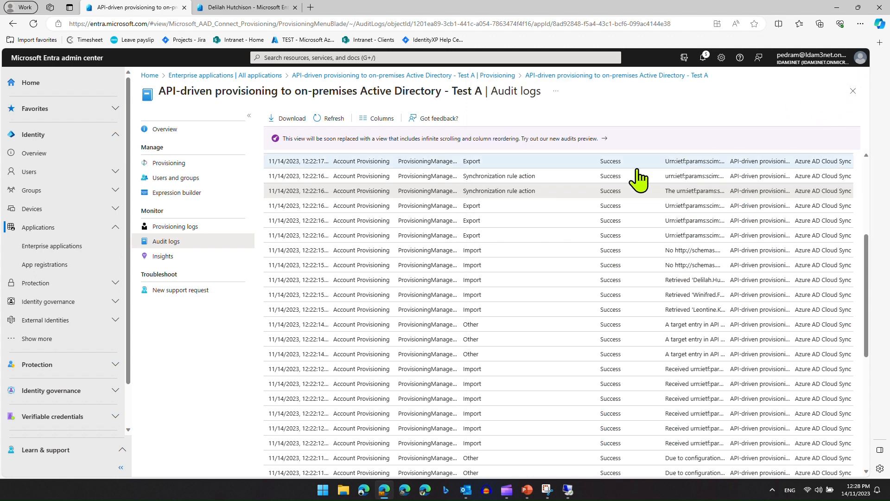
# Review the status reason and modified properties of the upper 12:22:16 synchronization rule action entry, and close its details
pyautogui.click(554, 176)
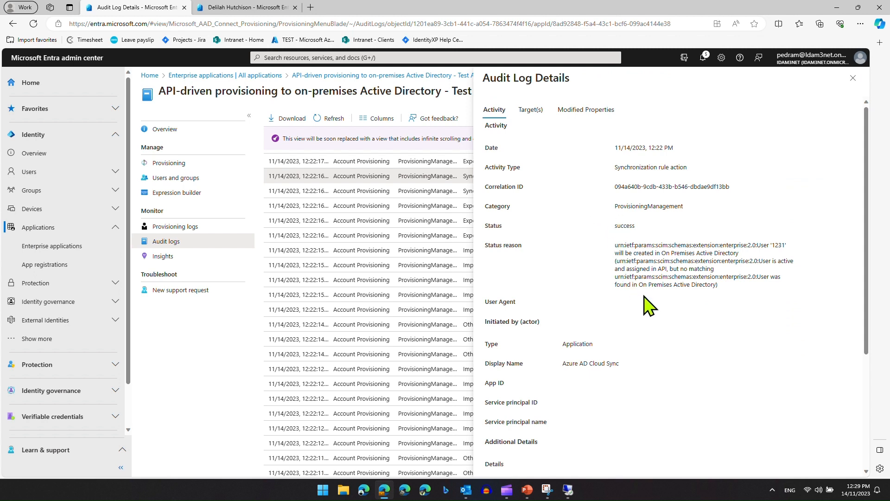
pyautogui.click(575, 114)
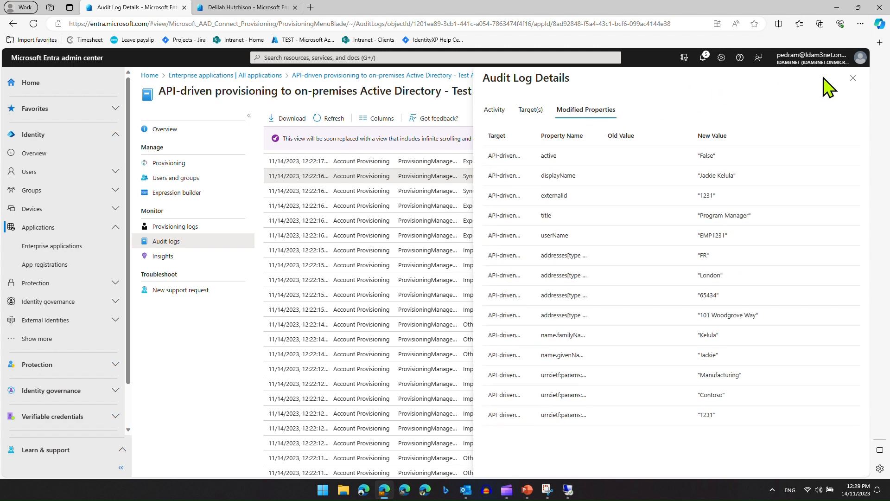
pyautogui.click(853, 77)
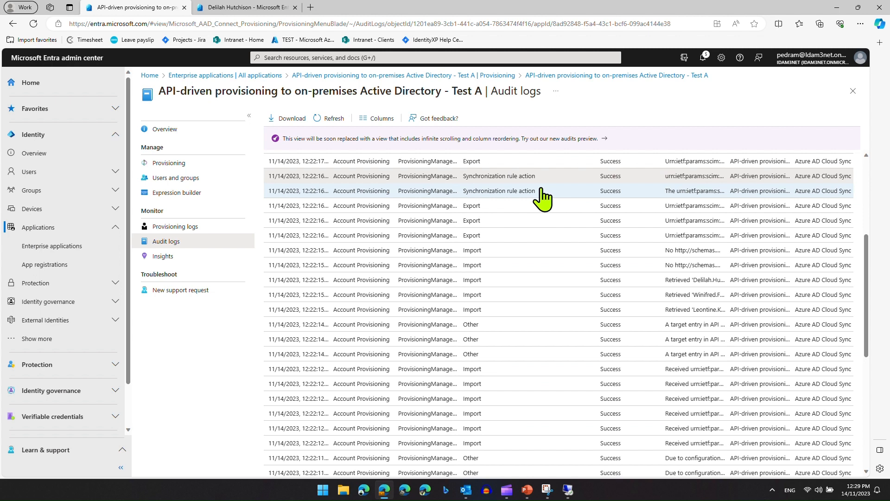
# Check the country value in the modified properties of the lower 12:22:16 synchronization rule action entry
pyautogui.click(541, 190)
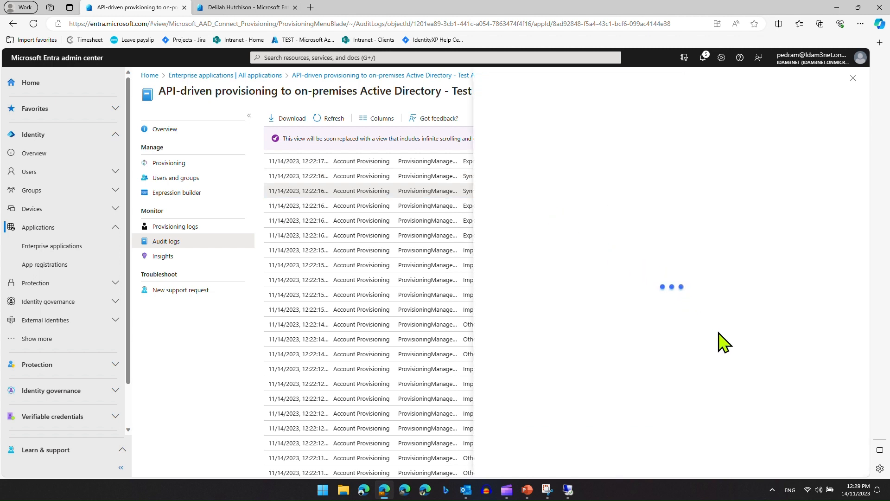
pyautogui.click(577, 110)
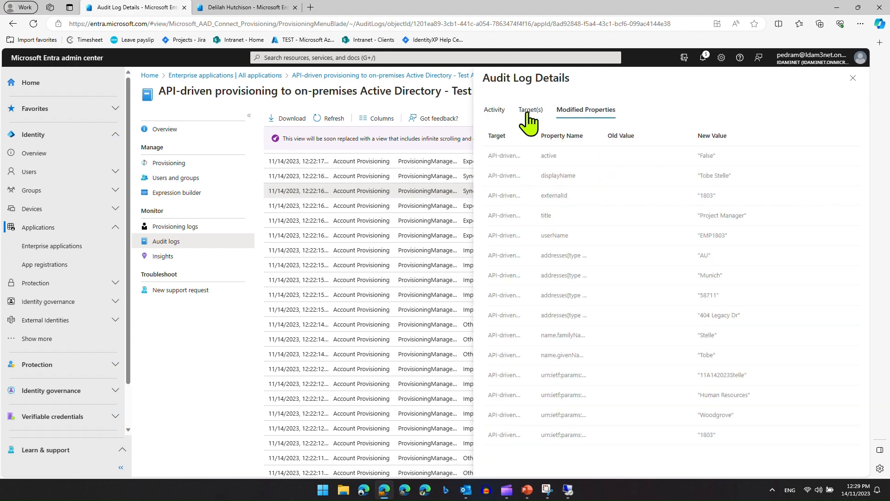
pyautogui.moveTo(698, 255); pyautogui.dragTo(725, 257)
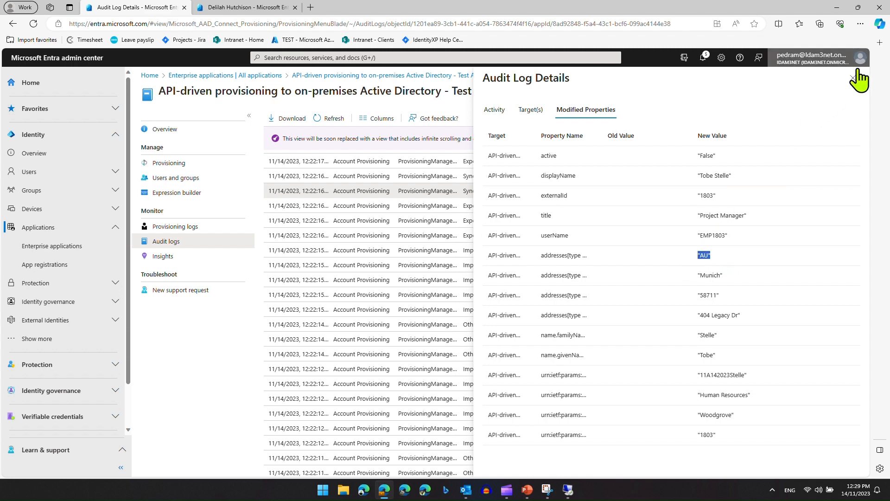
pyautogui.click(855, 88)
# Inspect the details of the 12:25:56 synchronization rule action entry, and look through the newest audit log entries around it
pyautogui.click(695, 176)
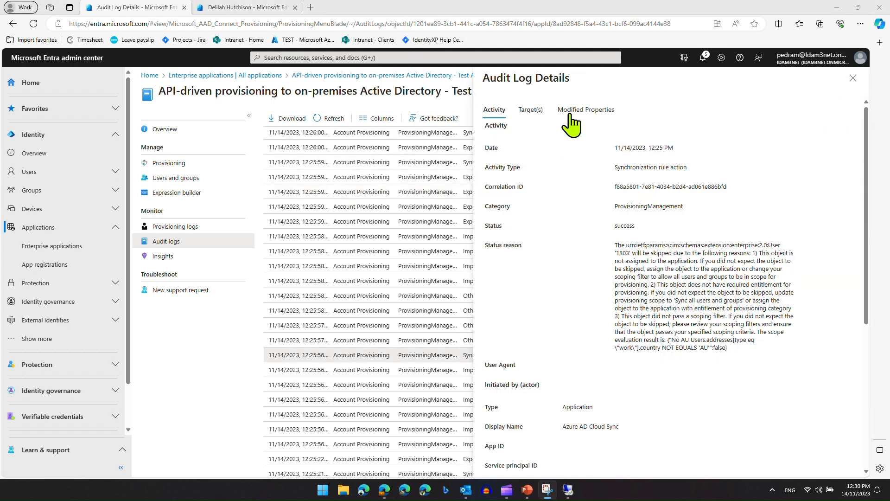
pyautogui.click(853, 78)
pyautogui.scroll(-1, 580, 324)
pyautogui.scroll(-3, 549, 400)
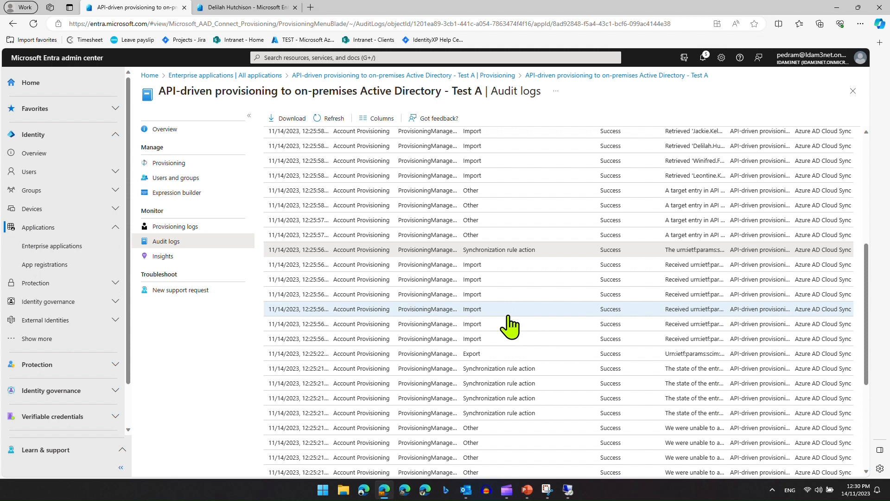
pyautogui.scroll(5, 510, 327)
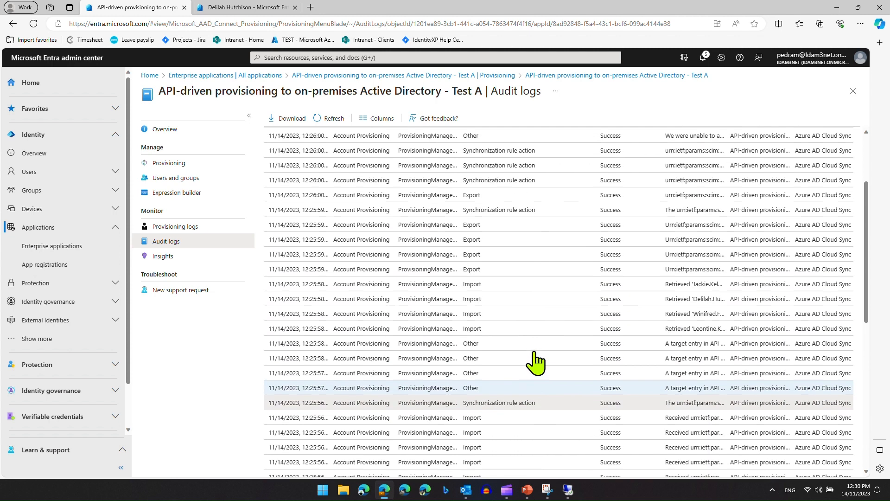
pyautogui.scroll(1, 520, 366)
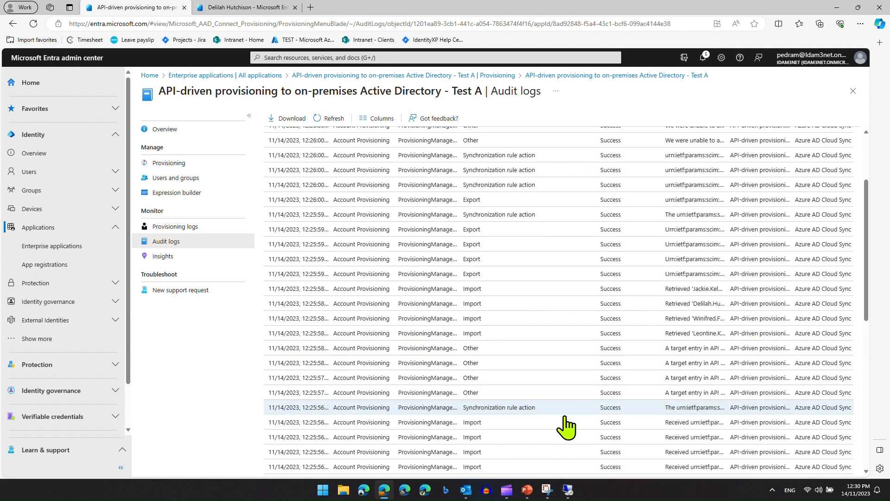
pyautogui.scroll(2, 611, 378)
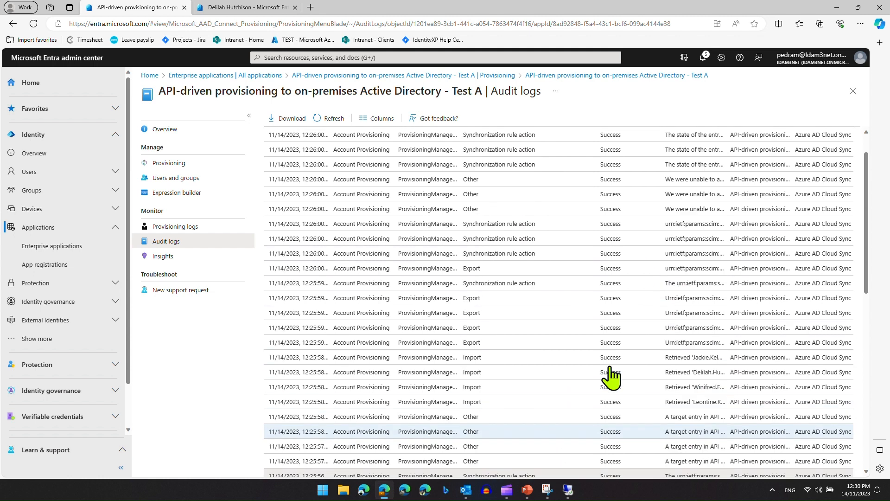
pyautogui.scroll(2, 611, 378)
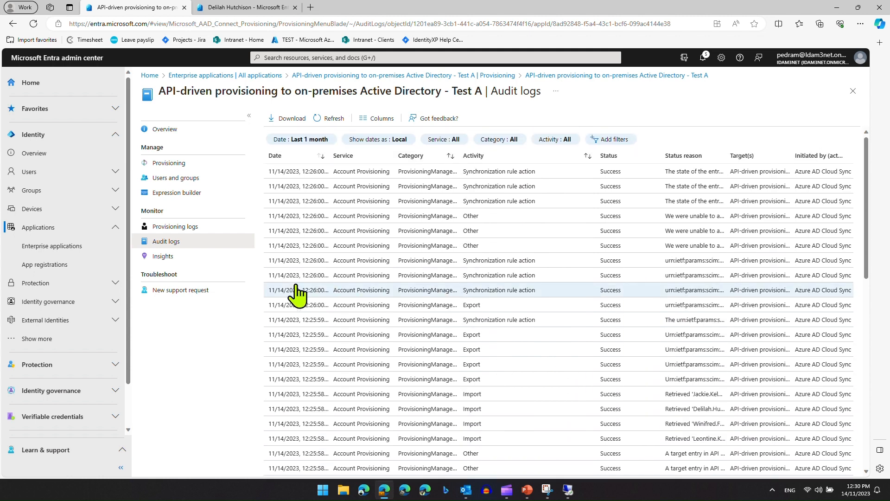
# Delete the No AU Users scoping filter from the source object scope of the user attribute mapping, and save the mapping
pyautogui.click(169, 163)
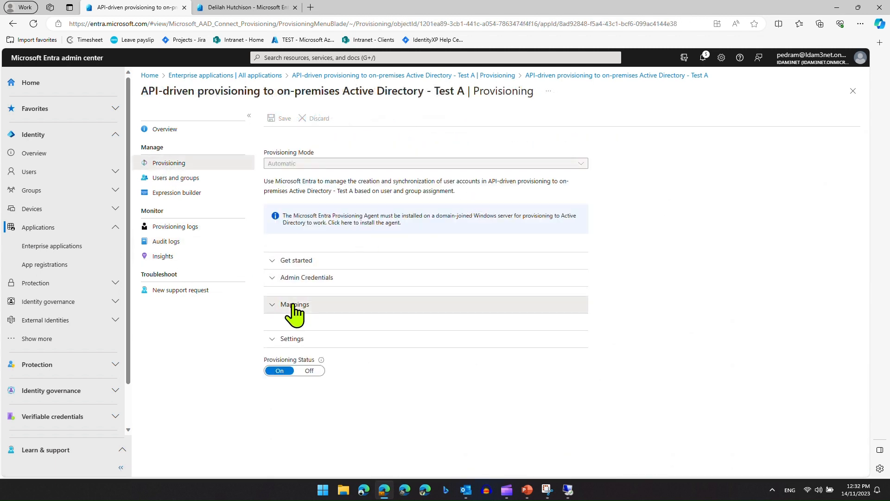
pyautogui.click(294, 304)
pyautogui.click(390, 368)
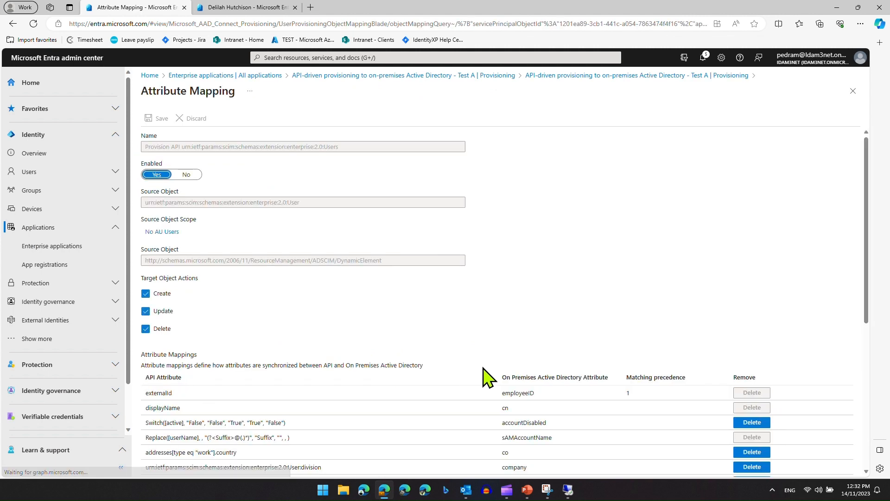
pyautogui.click(164, 231)
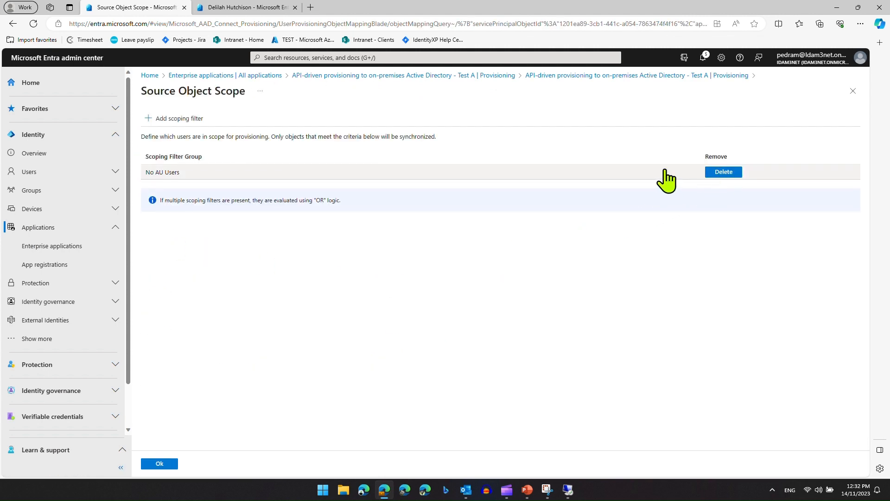
pyautogui.click(726, 172)
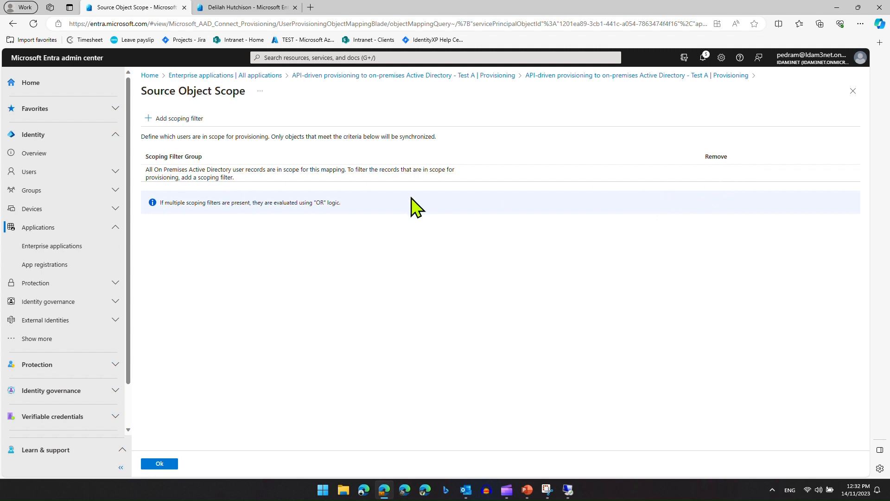
pyautogui.click(159, 464)
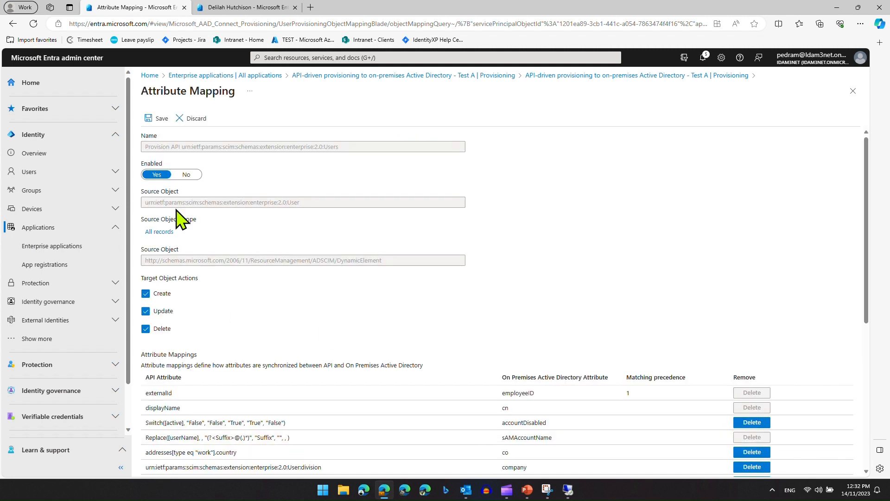
pyautogui.click(159, 118)
pyautogui.click(150, 177)
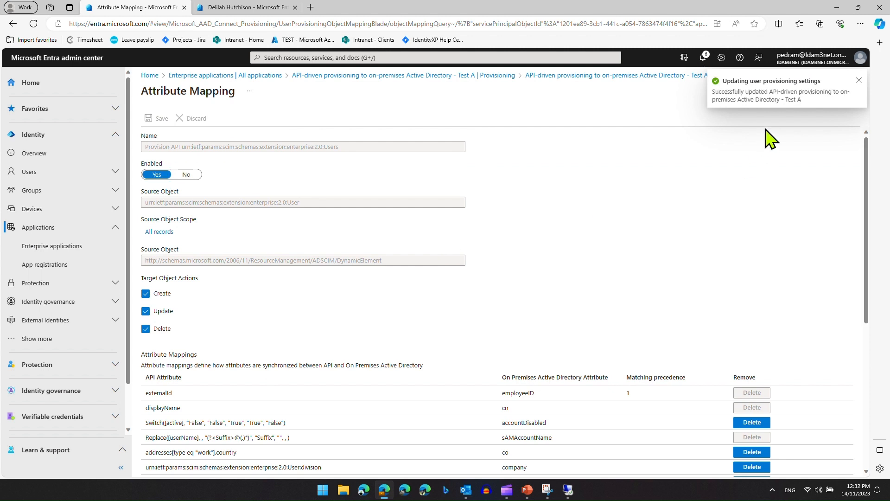
pyautogui.click(858, 80)
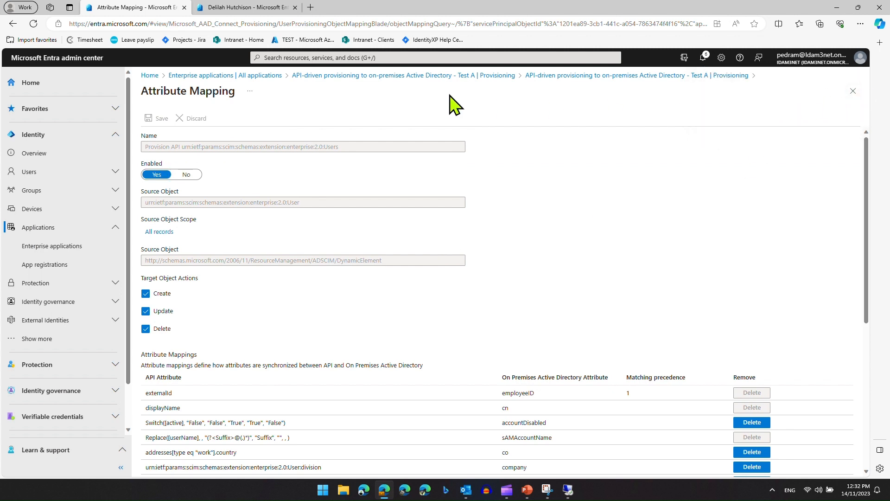
# Switch to the remote desktop session and rerun the CSV2SCIM.ps1 command in PowerShell ISE that uploads csv-with-3-records.csv with the service principal and tenant ID
pyautogui.click(567, 490)
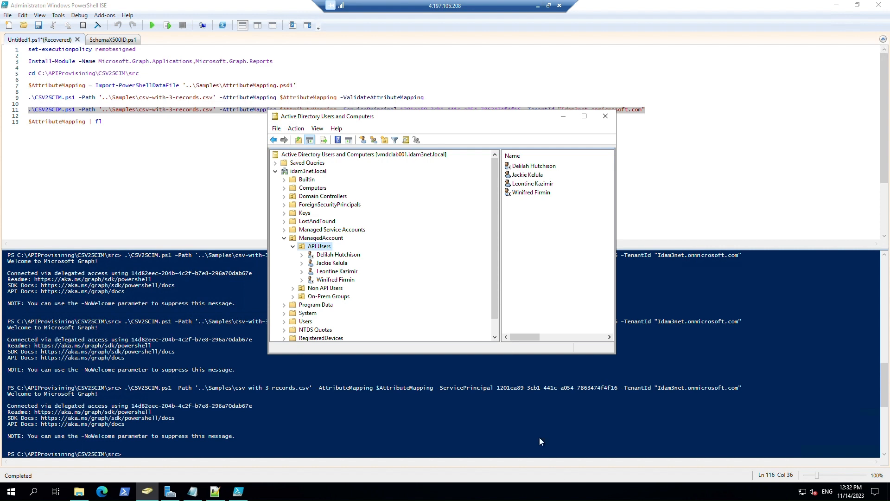
pyautogui.click(181, 110)
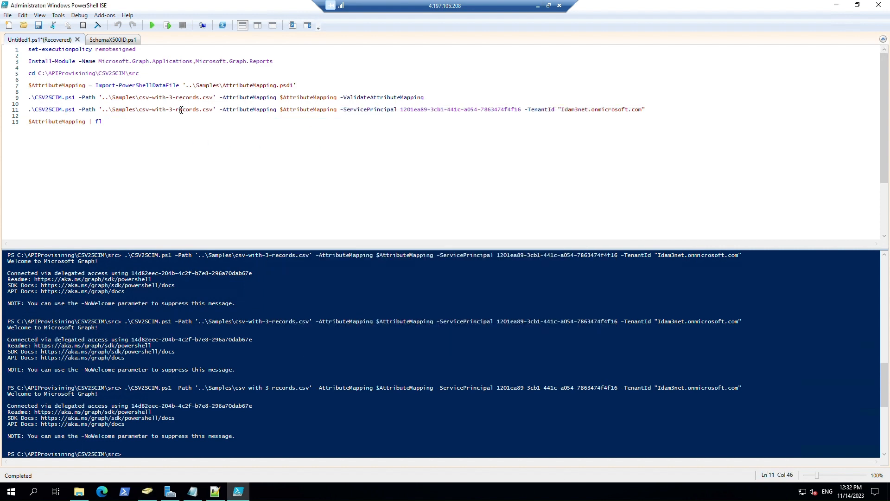
pyautogui.click(168, 26)
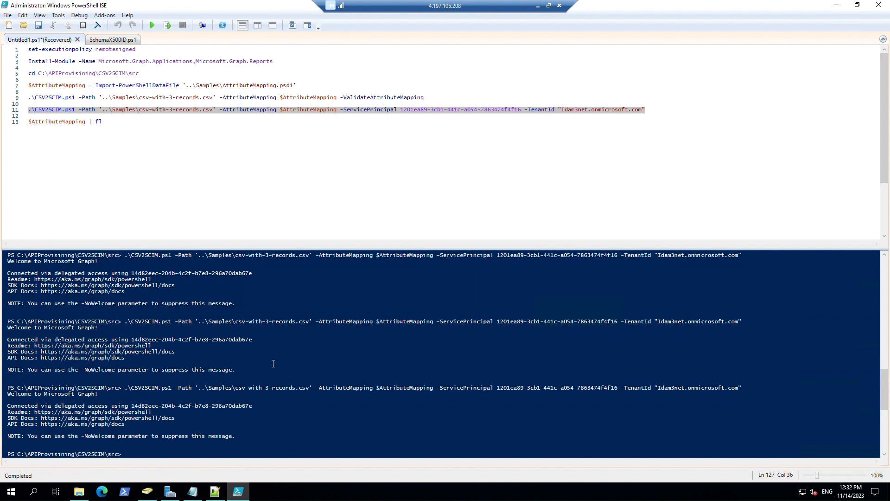
# Refresh the API Users OU in Active Directory Users and Computers, and review the worker records of csv-with-3-records.csv in Notepad++
pyautogui.click(147, 491)
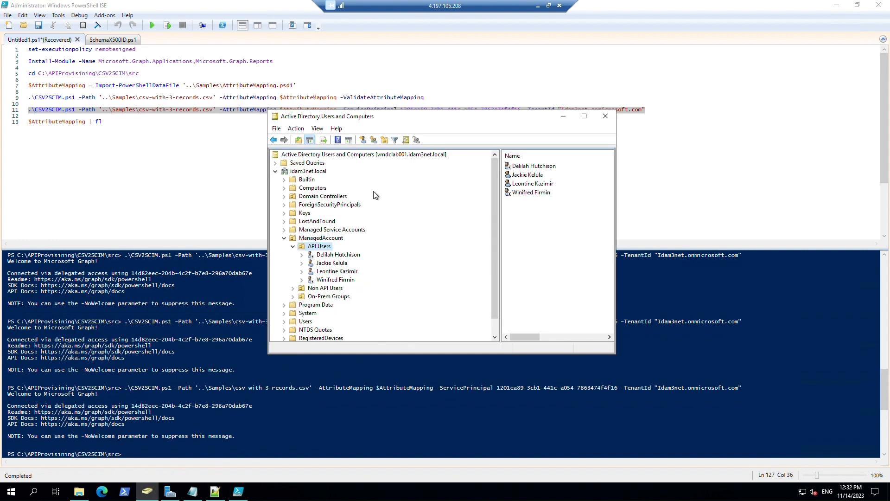
pyautogui.click(341, 246)
pyautogui.click(370, 140)
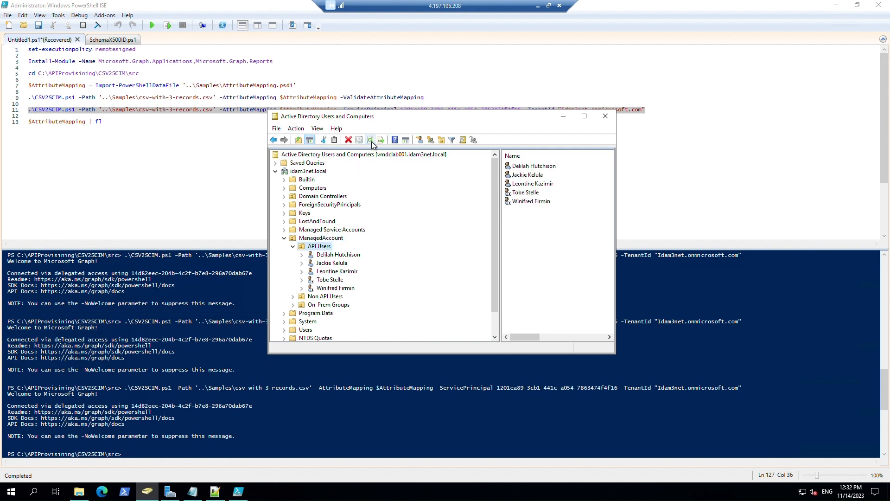
pyautogui.click(370, 140)
pyautogui.click(215, 492)
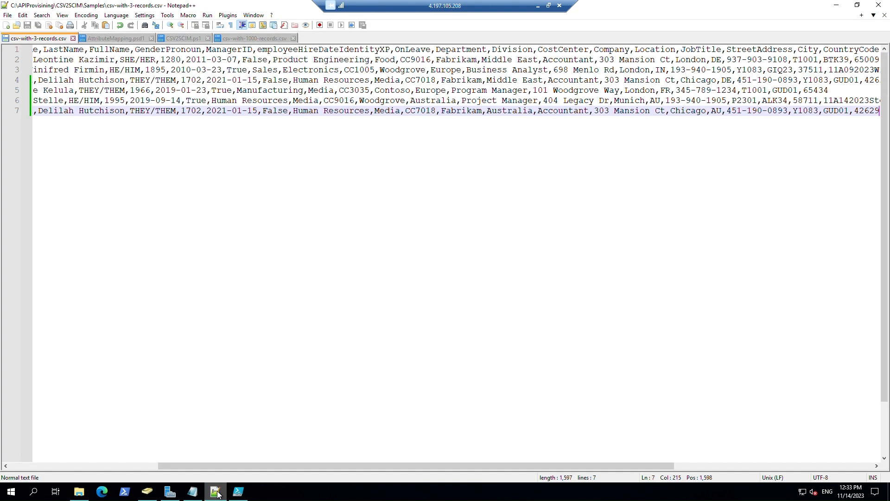
pyautogui.moveTo(357, 469); pyautogui.dragTo(213, 464)
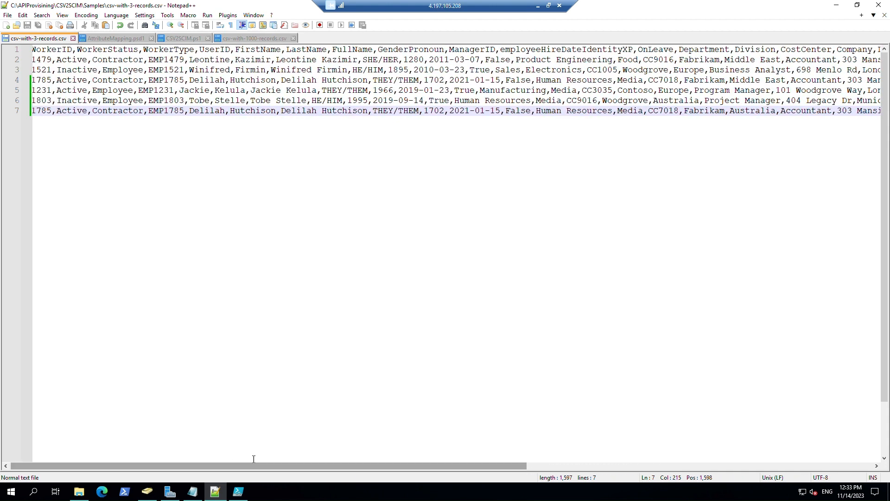
# Switch to Active Directory Users and Computers, check the co attribute of the first user in the API Users OU, and close the properties unchanged
pyautogui.click(147, 491)
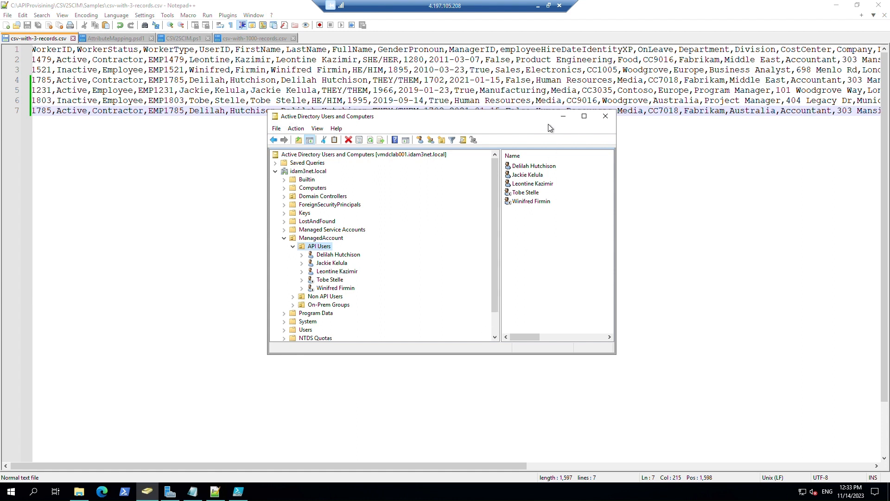
pyautogui.click(531, 168)
pyautogui.doubleClick(528, 192)
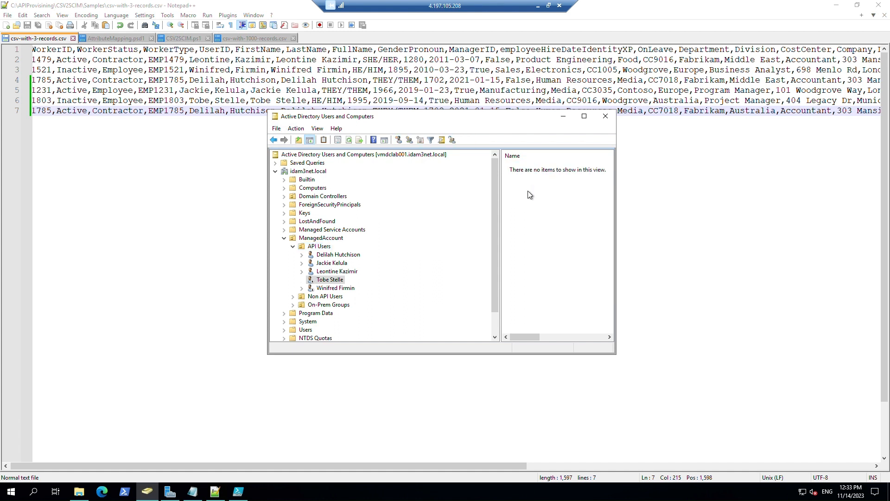
pyautogui.rightClick(342, 280)
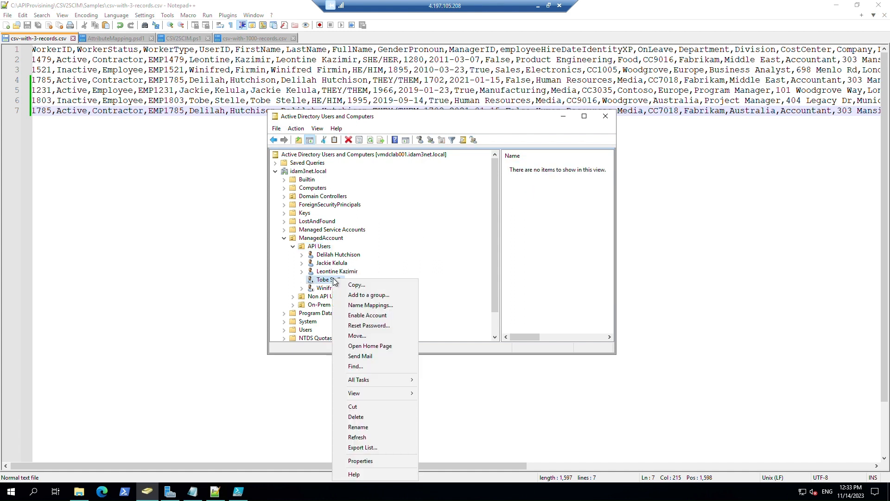
pyautogui.click(344, 255)
pyautogui.rightClick(344, 254)
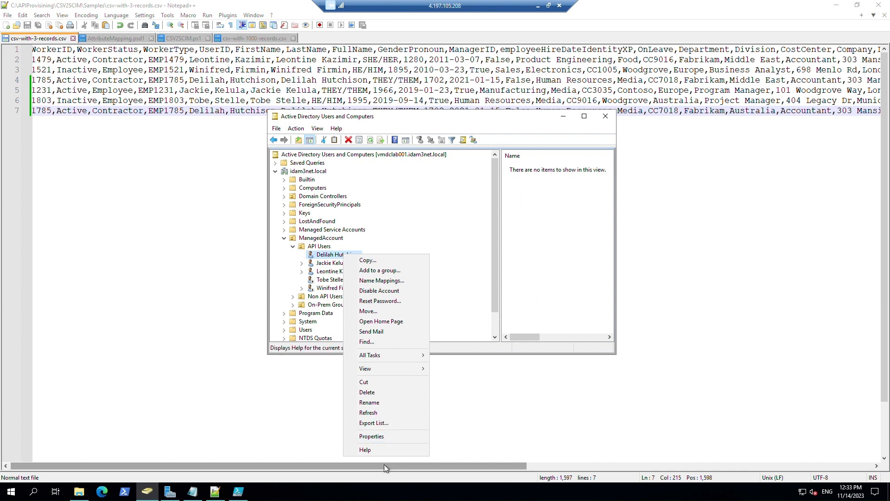
pyautogui.click(371, 436)
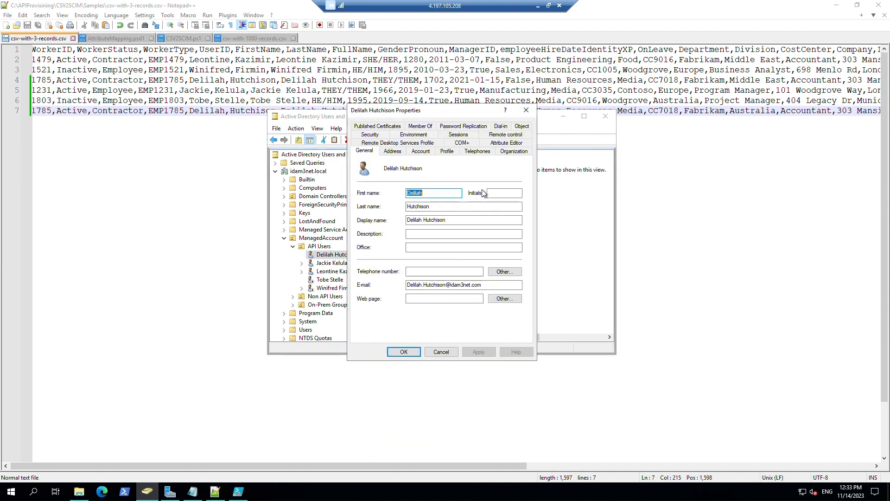
pyautogui.click(506, 143)
pyautogui.click(454, 251)
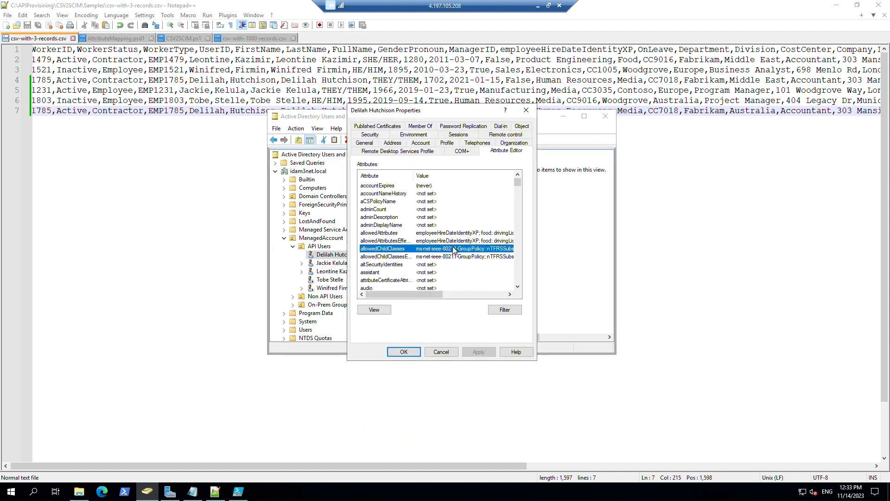
pyautogui.write('co')
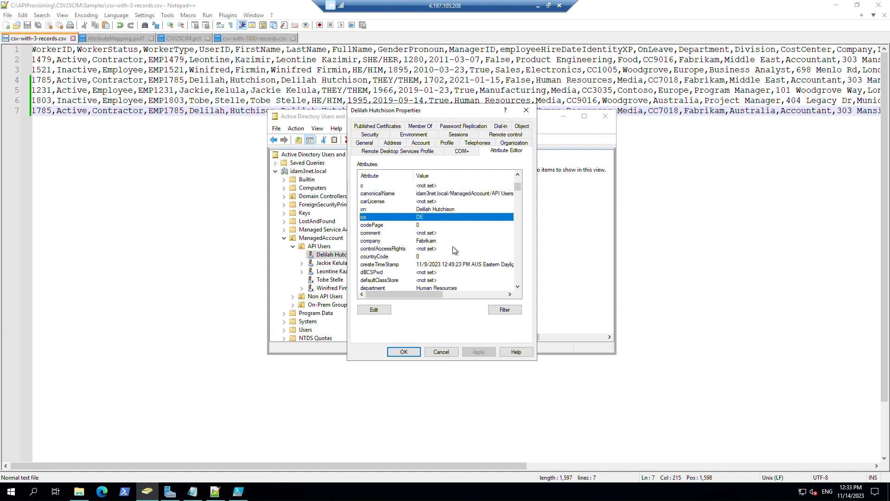
pyautogui.click(444, 350)
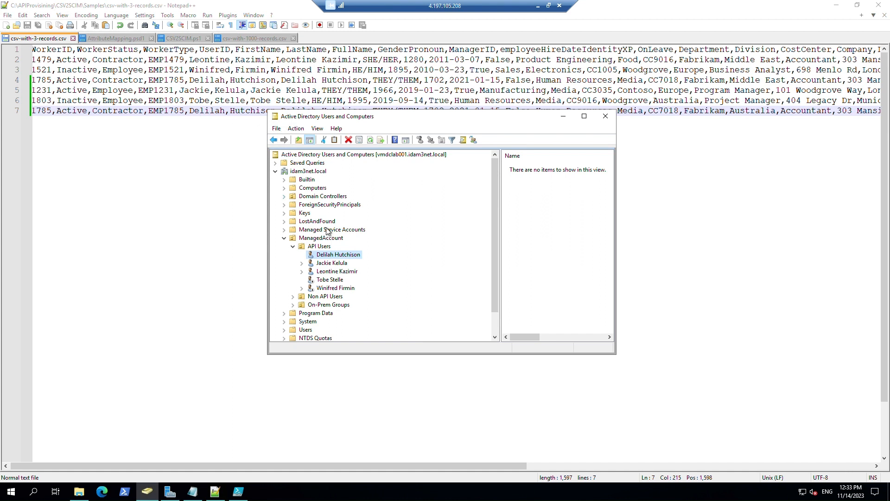
# Check the co attribute of the fourth user in the API Users OU, and close the properties without changes
pyautogui.doubleClick(337, 277)
pyautogui.rightClick(337, 276)
pyautogui.click(387, 434)
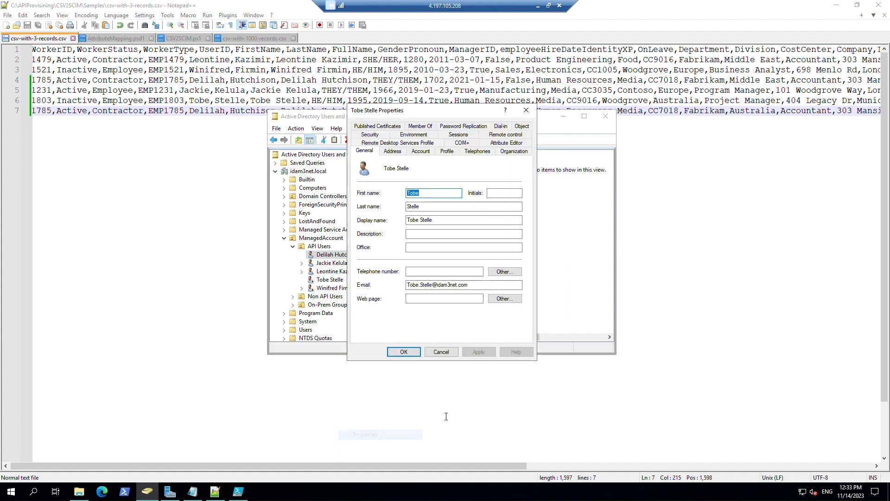
pyautogui.click(507, 143)
pyautogui.click(487, 241)
pyautogui.press('c')
pyautogui.press('o')
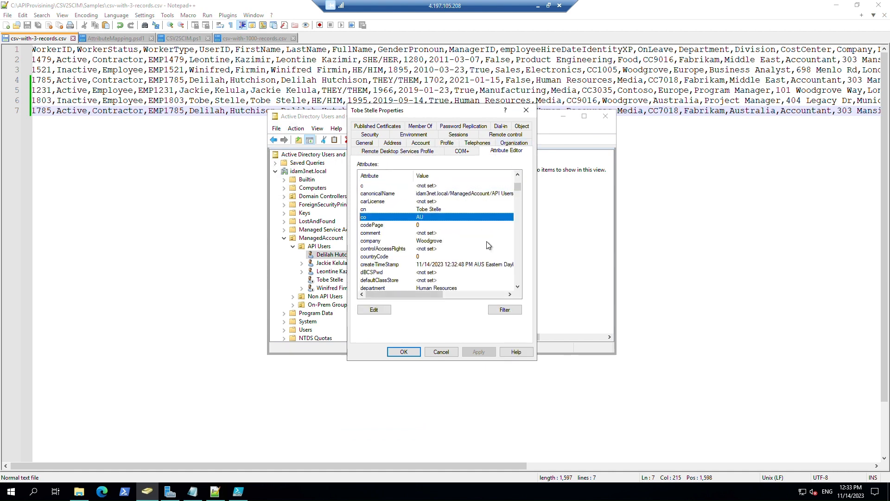
pyautogui.click(439, 352)
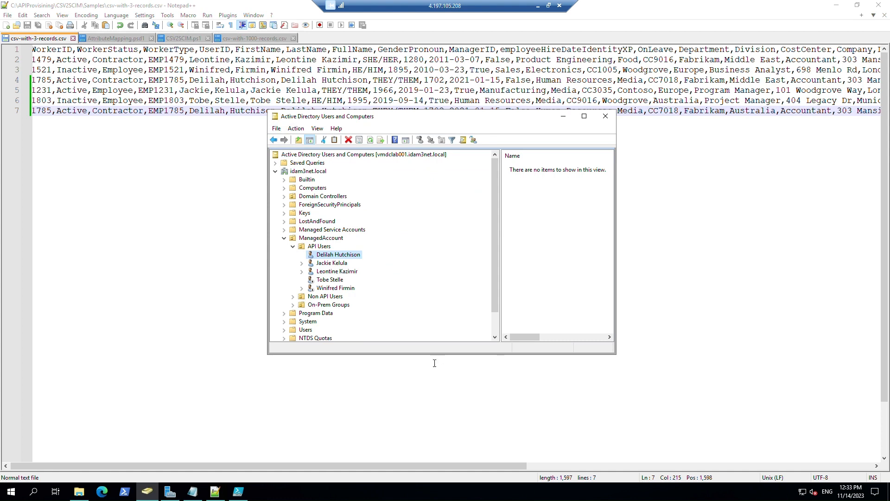